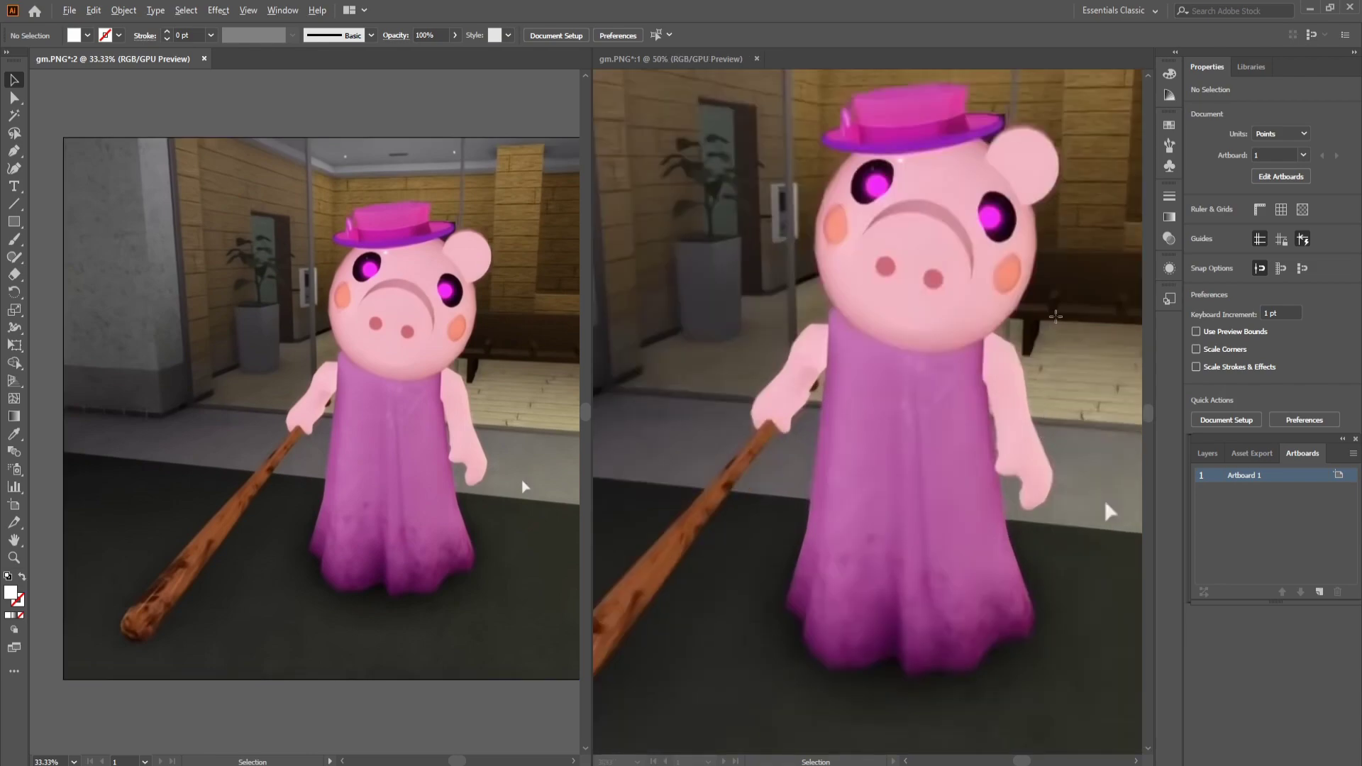
Pan the second view and hide Layer 1 so the Piggy reference photo disappears
{"action": "mouse_move", "coordinate": [1046, 445]}
{"action": "left_mouse_down"}
{"action": "mouse_move", "coordinate": [997, 475]}
{"action": "mouse_move", "coordinate": [998, 462]}
{"action": "left_mouse_up"}
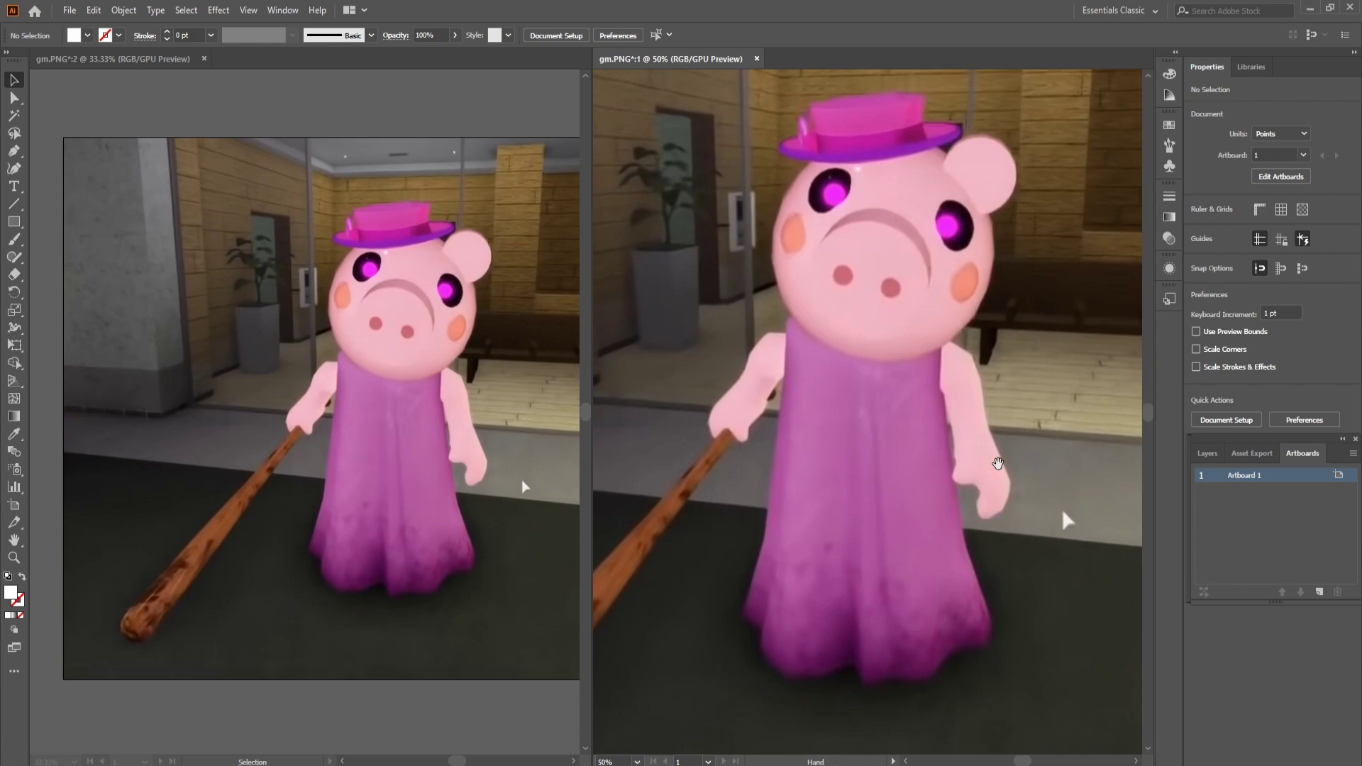
{"action": "left_click", "coordinate": [1207, 453]}
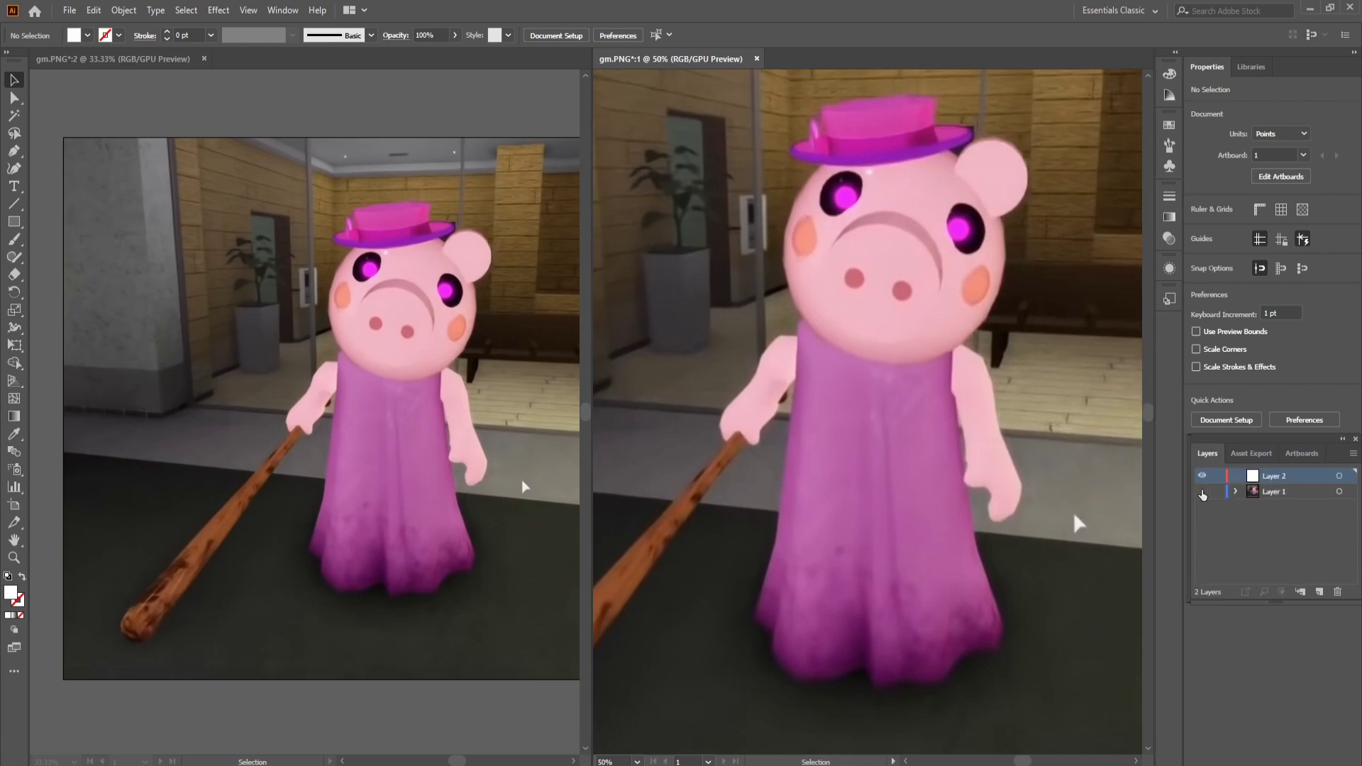
{"action": "left_click", "coordinate": [1201, 491]}
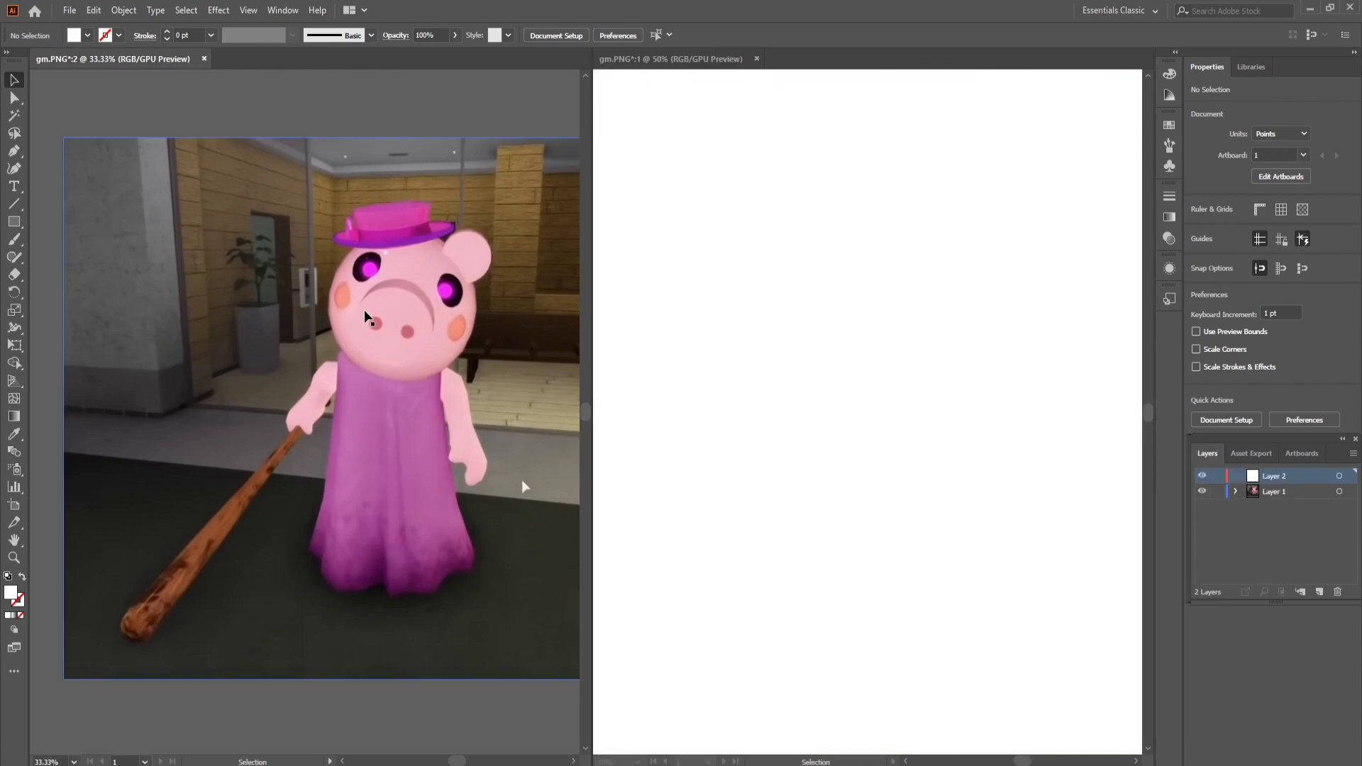
Pen-trace the dress from the neckline down its left edge to the hem
{"action": "scroll", "coordinate": [523, 487], "scroll_direction": "up", "scroll_amount": 2}
{"action": "key", "text": "p"}
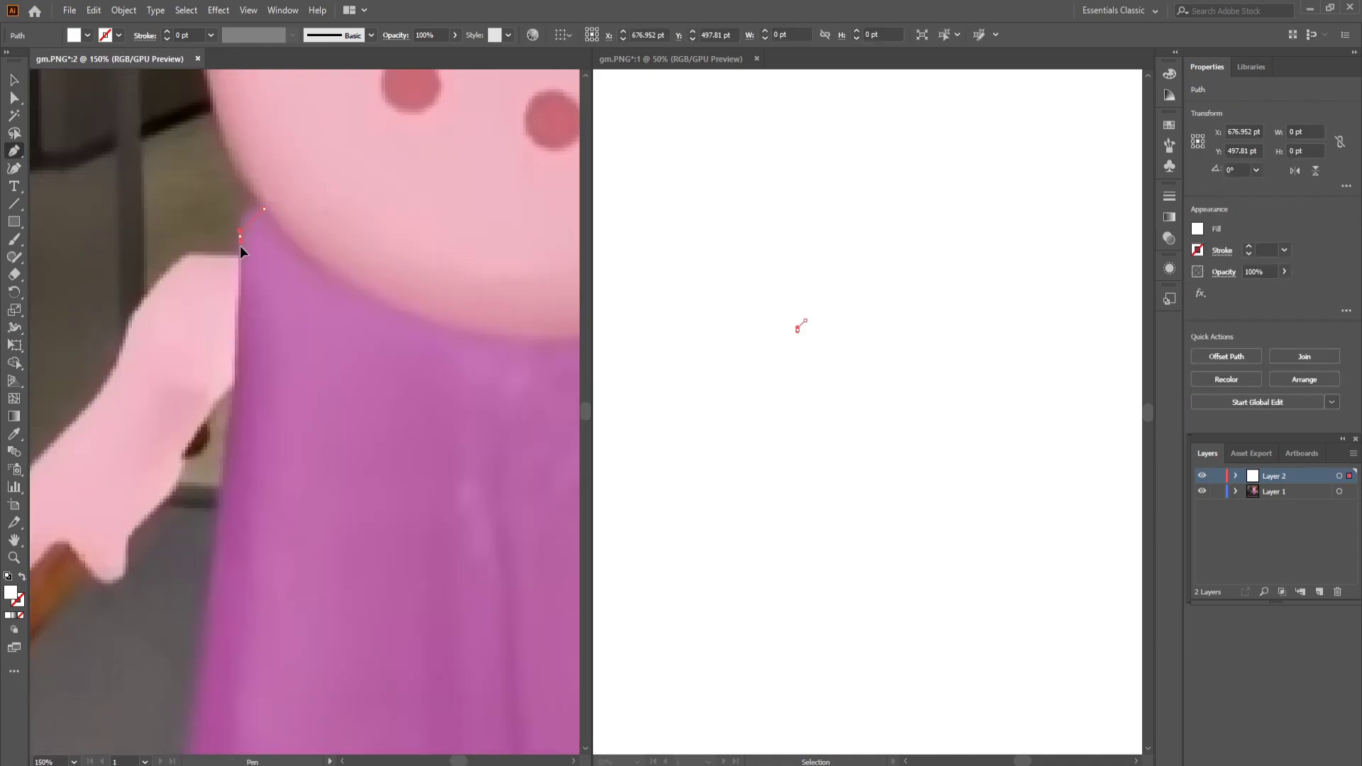
{"action": "left_click", "coordinate": [361, 292]}
{"action": "left_click", "coordinate": [437, 262]}
{"action": "left_click", "coordinate": [428, 326]}
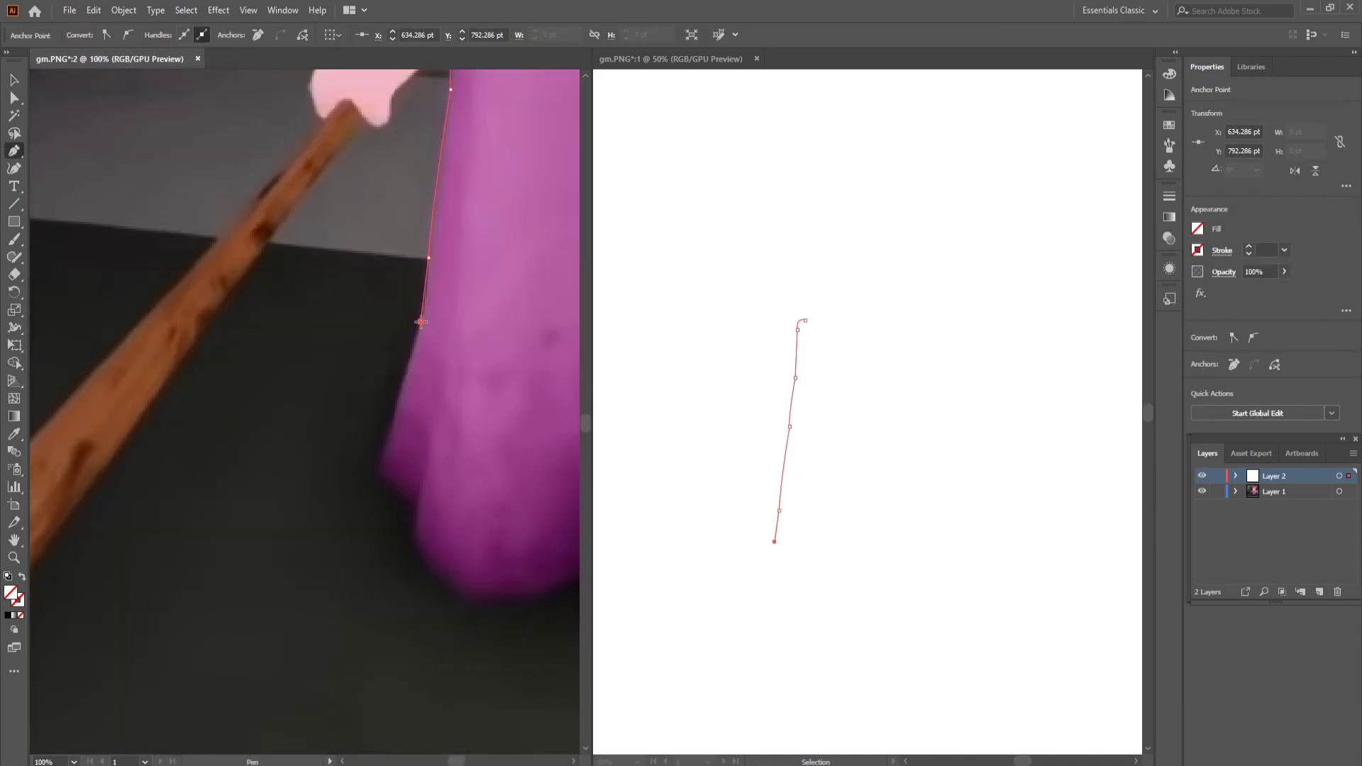
{"action": "left_click", "coordinate": [347, 356]}
{"action": "left_click", "coordinate": [330, 400]}
{"action": "left_click", "coordinate": [366, 464]}
{"action": "left_click", "coordinate": [379, 399]}
{"action": "left_click_drag", "start_coordinate": [428, 427], "coordinate": [444, 488]}
Continue the dress outline along the hem and up the right edge, closing the path
{"action": "left_click_drag", "start_coordinate": [437, 467], "coordinate": [409, 470]}
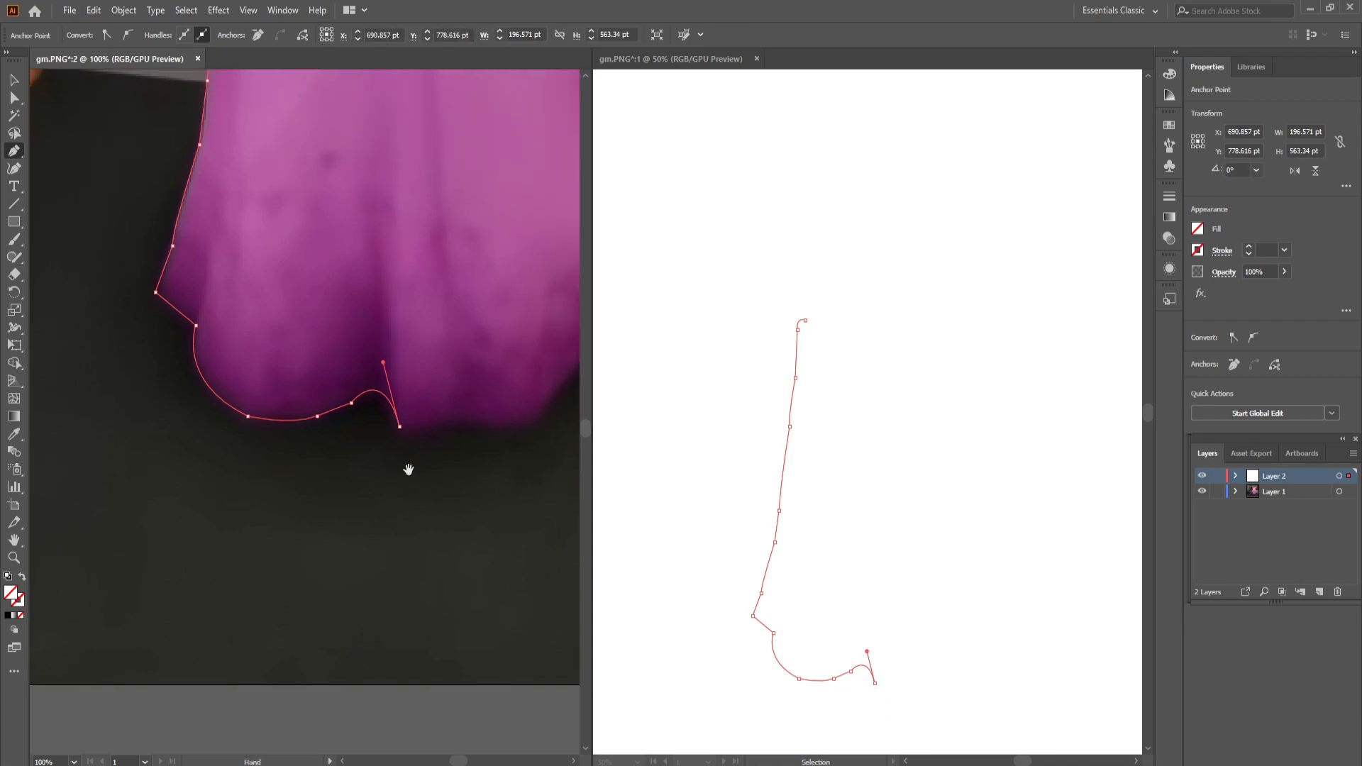
{"action": "left_click", "coordinate": [552, 390]}
{"action": "left_click", "coordinate": [545, 429]}
{"action": "left_click_drag", "start_coordinate": [546, 429], "coordinate": [332, 568]}
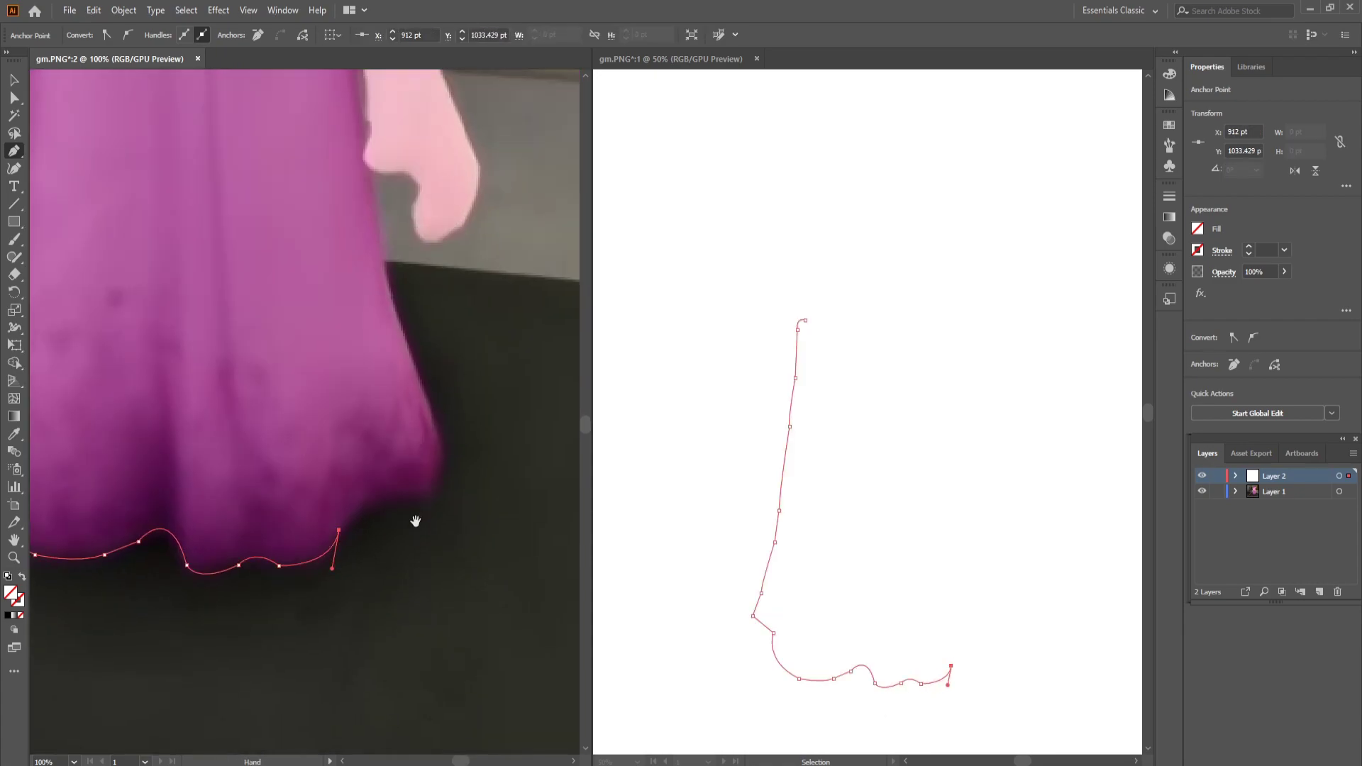
{"action": "left_click", "coordinate": [442, 443]}
{"action": "left_click", "coordinate": [403, 420]}
{"action": "left_click", "coordinate": [412, 333]}
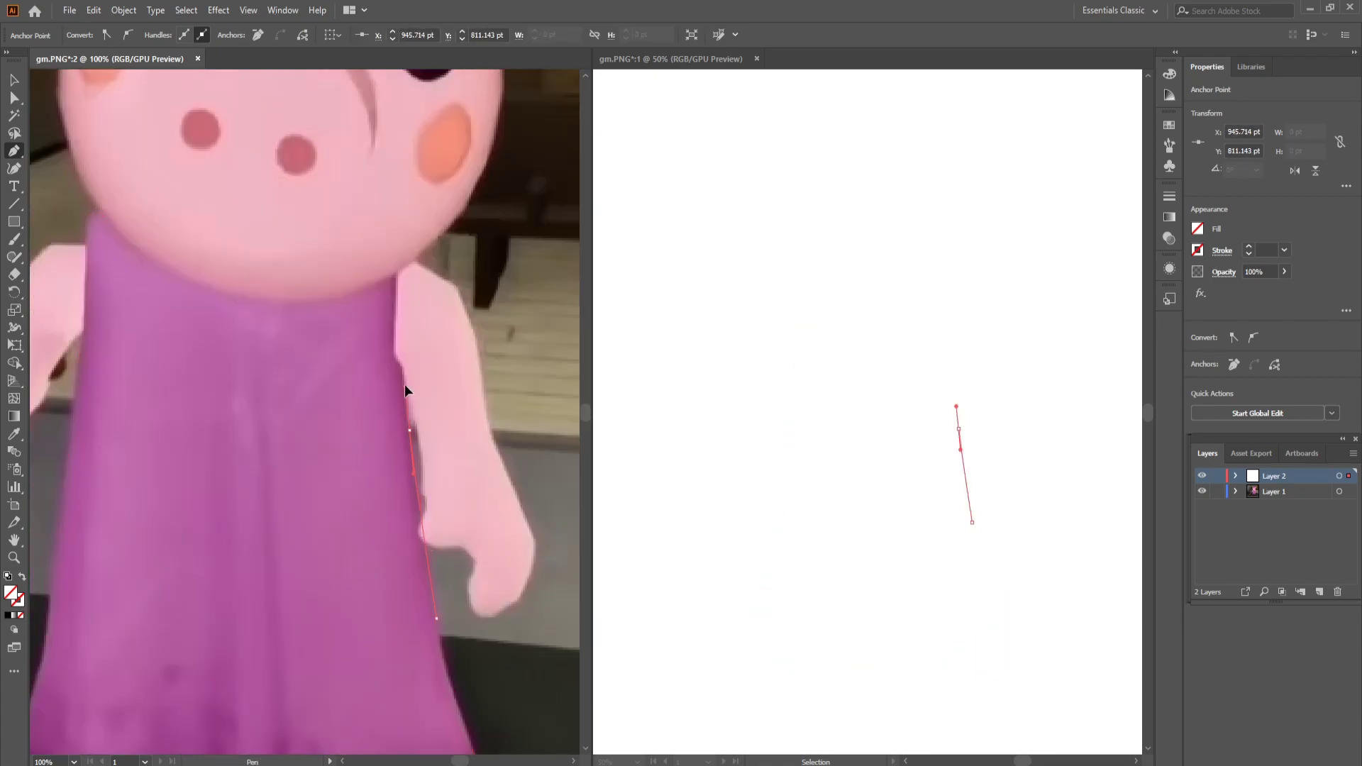
{"action": "left_click_drag", "start_coordinate": [423, 485], "coordinate": [415, 479]}
{"action": "left_click", "coordinate": [415, 460]}
{"action": "left_click_drag", "start_coordinate": [142, 399], "coordinate": [236, 536]}
Fill the dress with the sampled magenta pink and add Layer 3 for the arm
{"action": "key", "text": "ctrl+minus"}
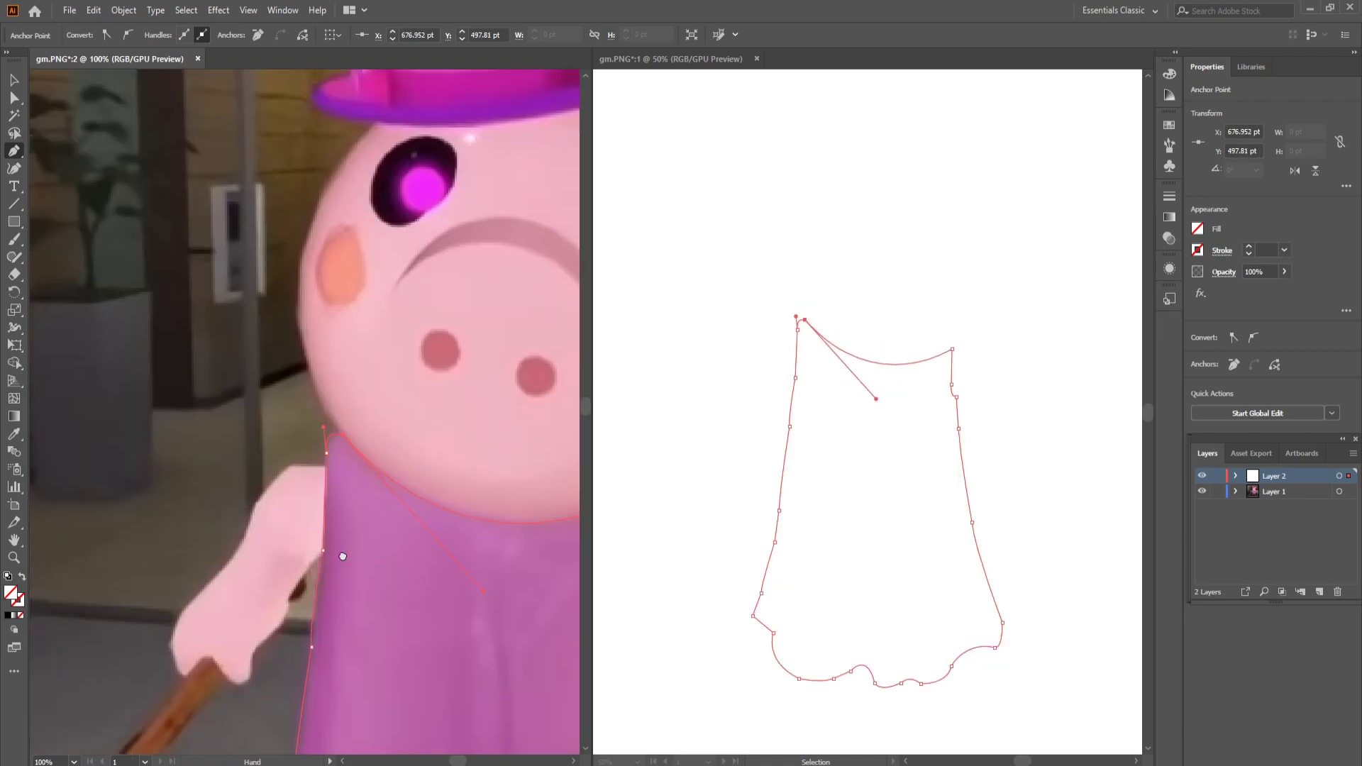
{"action": "key", "text": "ctrl+minus"}
{"action": "key", "text": "ctrl+plus"}
{"action": "key", "text": "ctrl+plus"}
{"action": "key", "text": "ctrl+plus"}
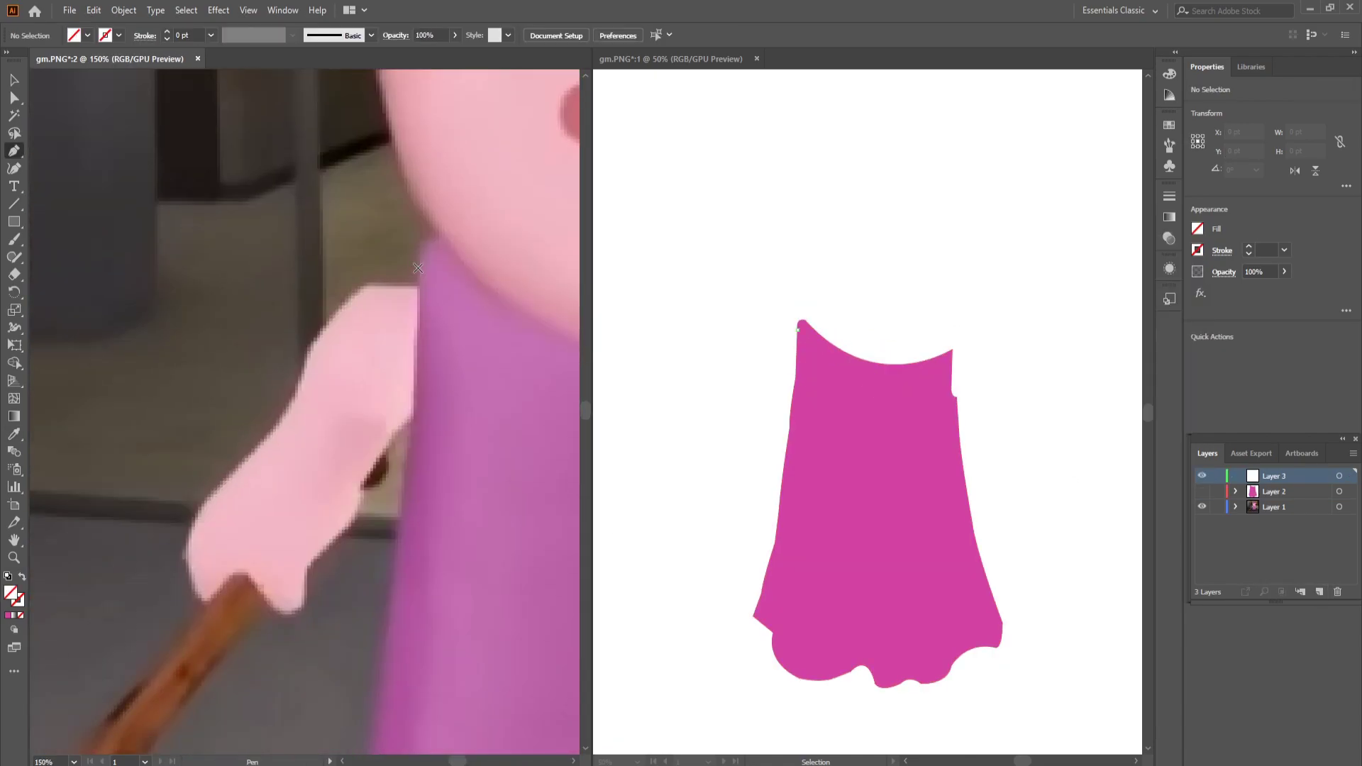
{"action": "left_click", "coordinate": [408, 175]}
{"action": "left_click", "coordinate": [372, 217]}
{"action": "left_click", "coordinate": [367, 256]}
Close the arm outline on Layer 3 and return to the Selection tool
{"action": "left_click", "coordinate": [287, 247]}
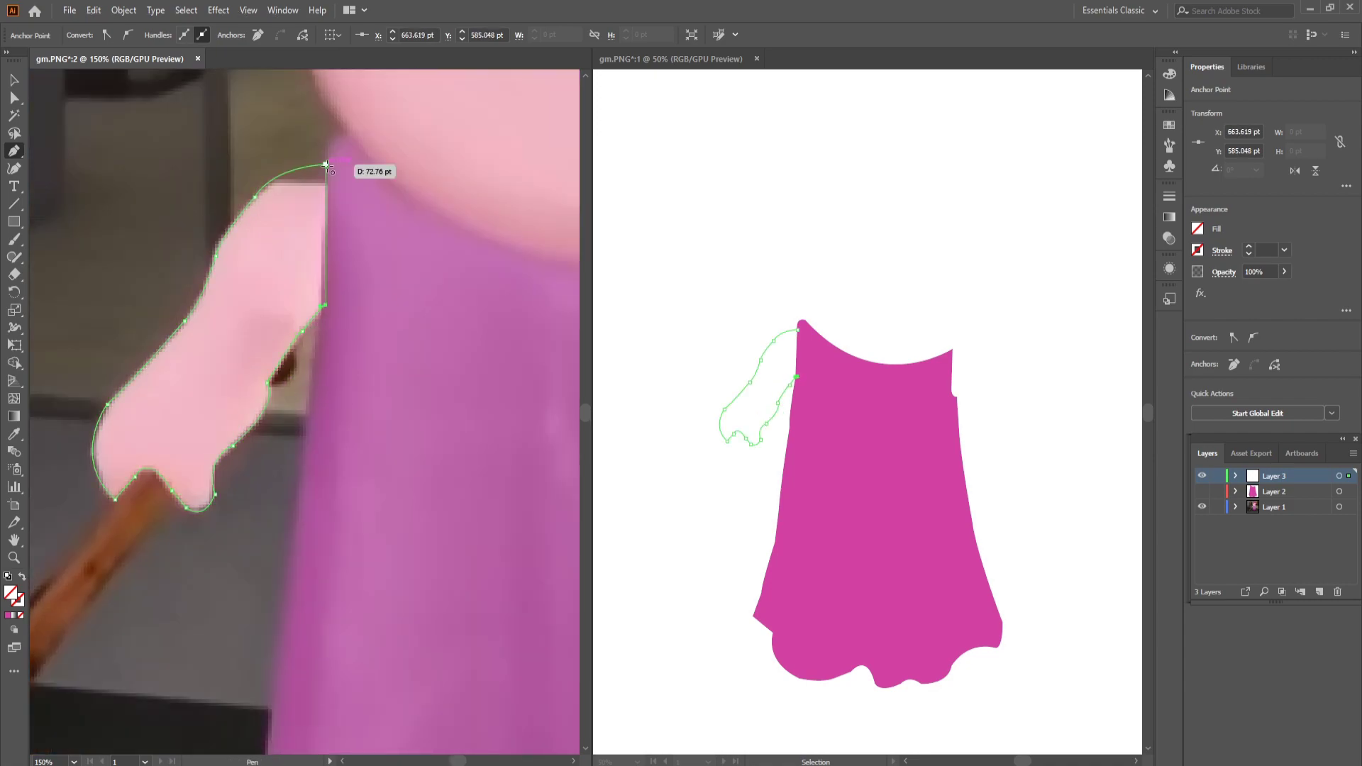
{"action": "left_click", "coordinate": [326, 165]}
{"action": "key", "text": "ctrl+minus"}
{"action": "key", "text": "ctrl+minus"}
{"action": "key", "text": "v"}
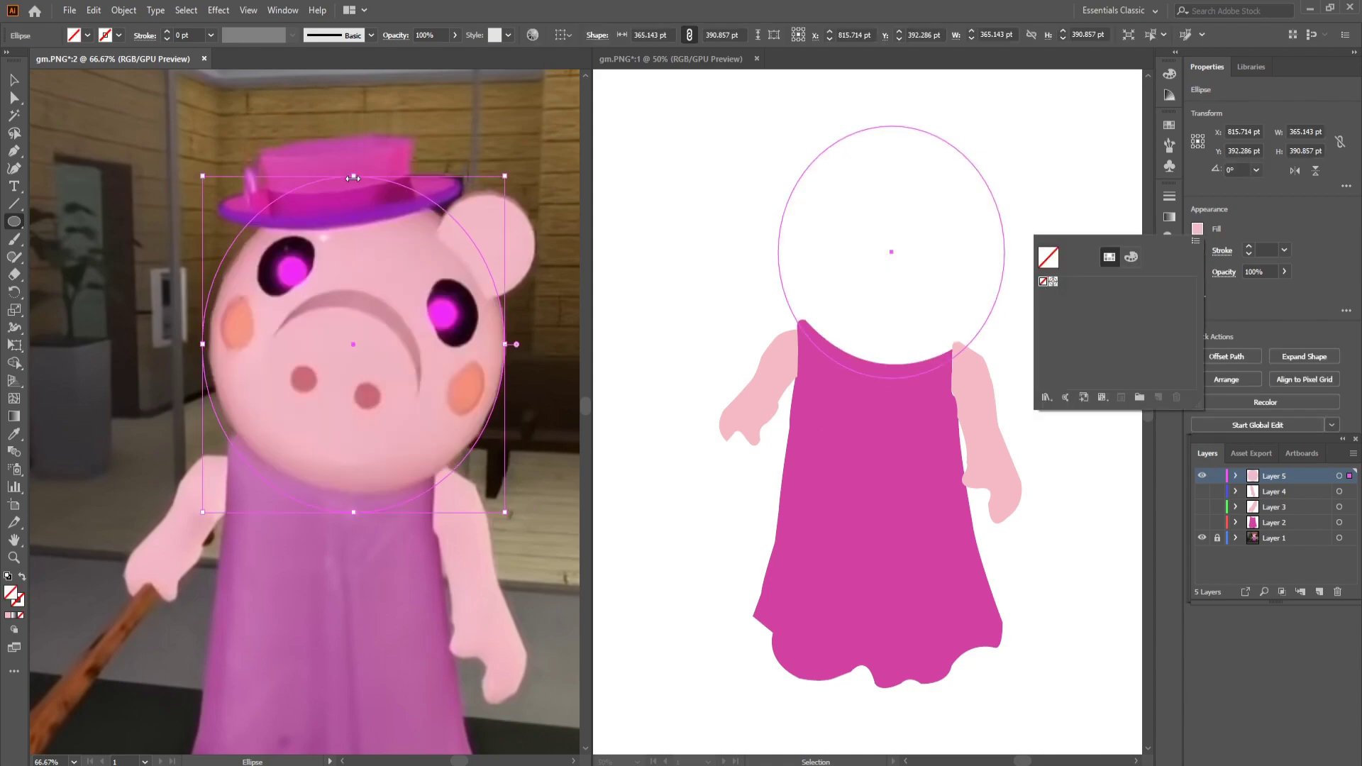
Fit the head circle to the face, fill it with face pink, and draw the snout ellipse
{"action": "left_click_drag", "start_coordinate": [353, 178], "coordinate": [353, 187]}
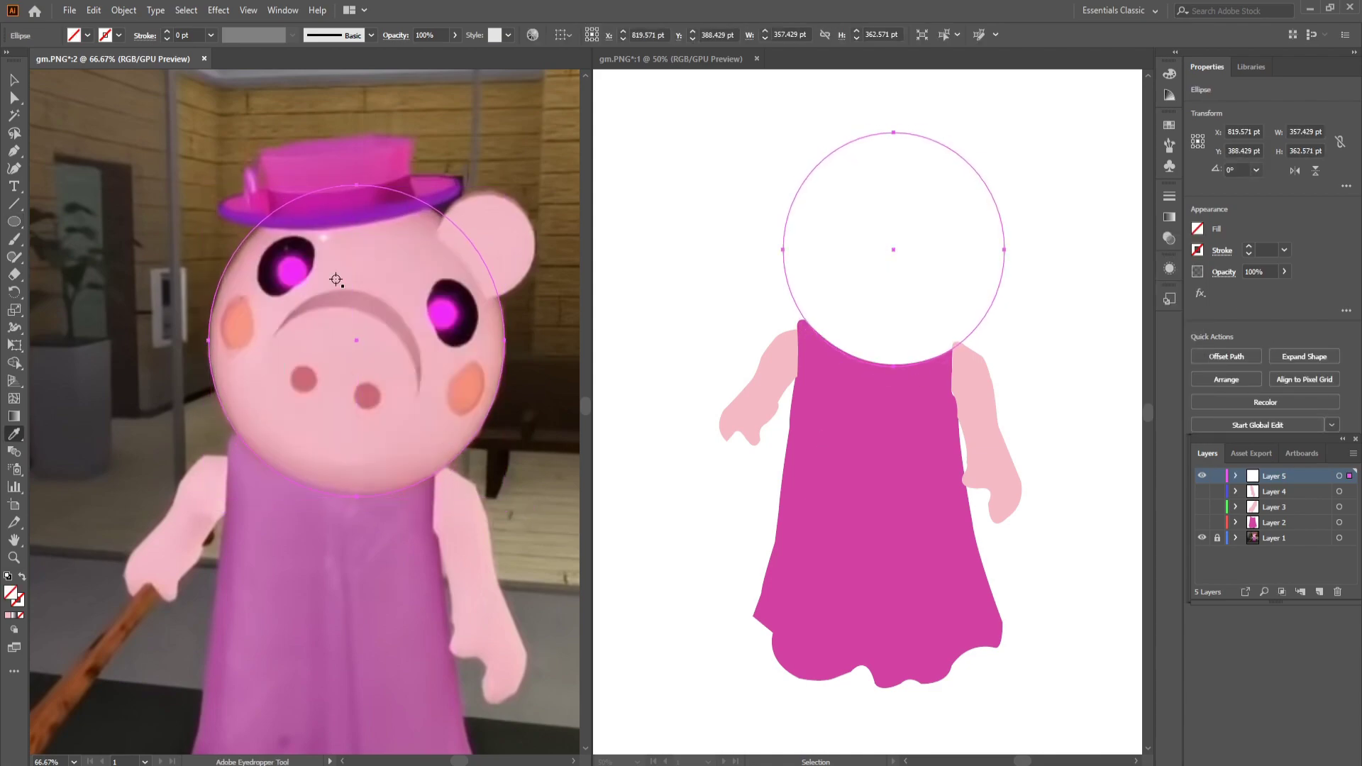
{"action": "left_click", "coordinate": [389, 284]}
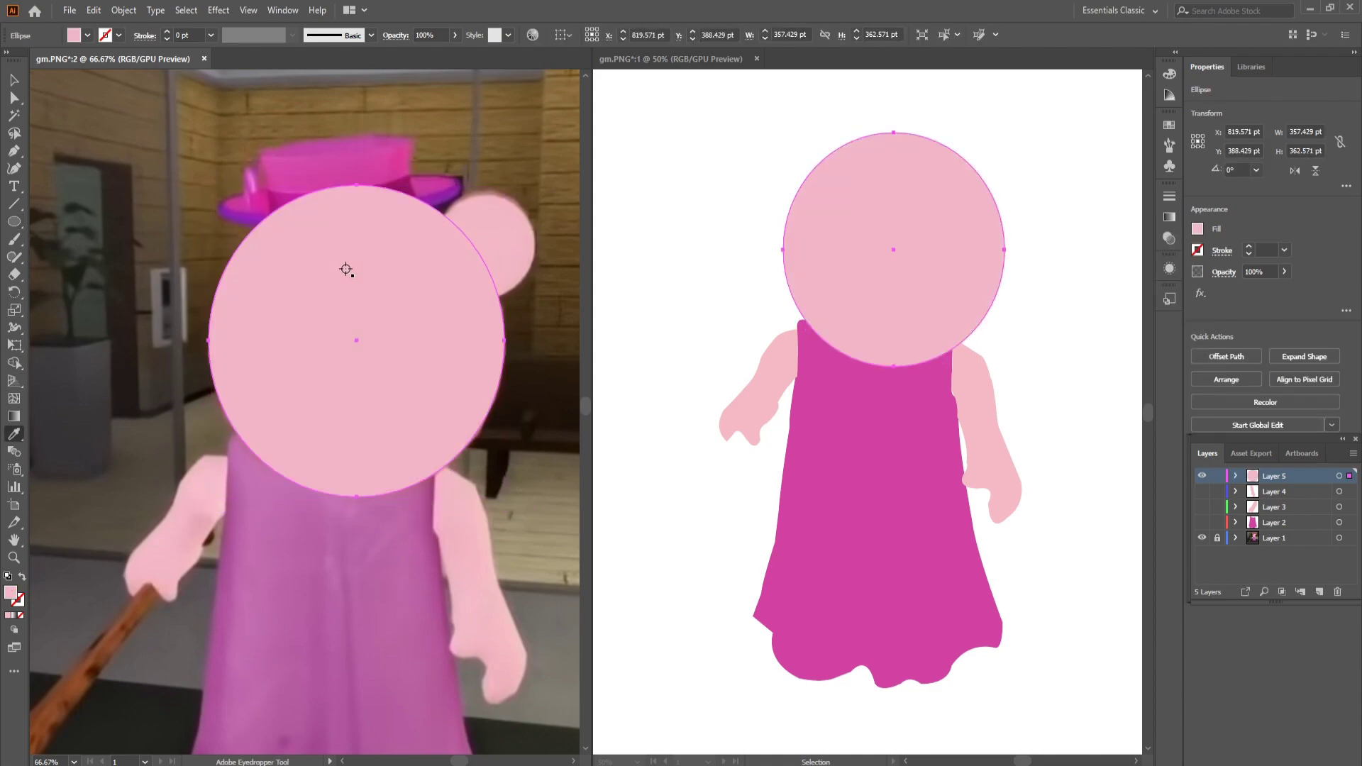
{"action": "key", "text": "ctrl+shift+a"}
{"action": "key", "text": "l"}
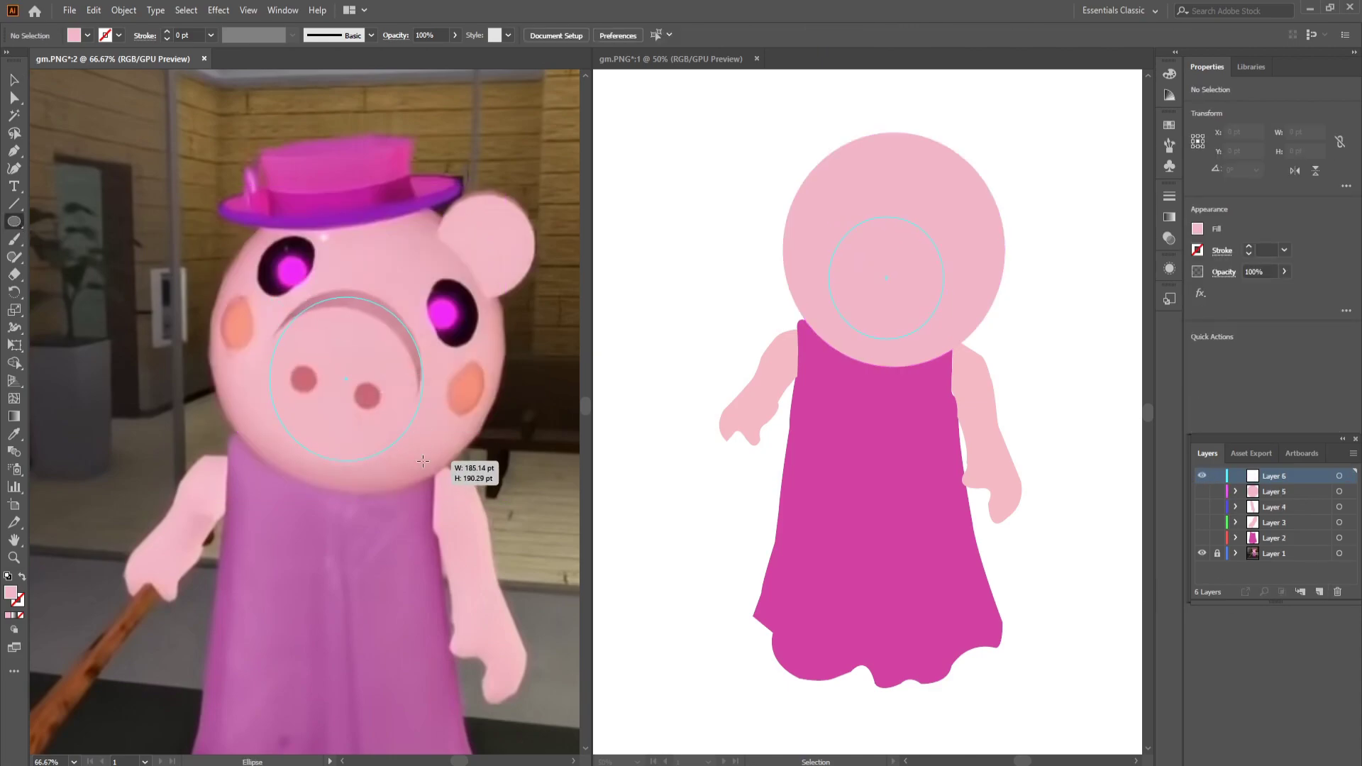
{"action": "left_click_drag", "start_coordinate": [422, 461], "coordinate": [423, 461]}
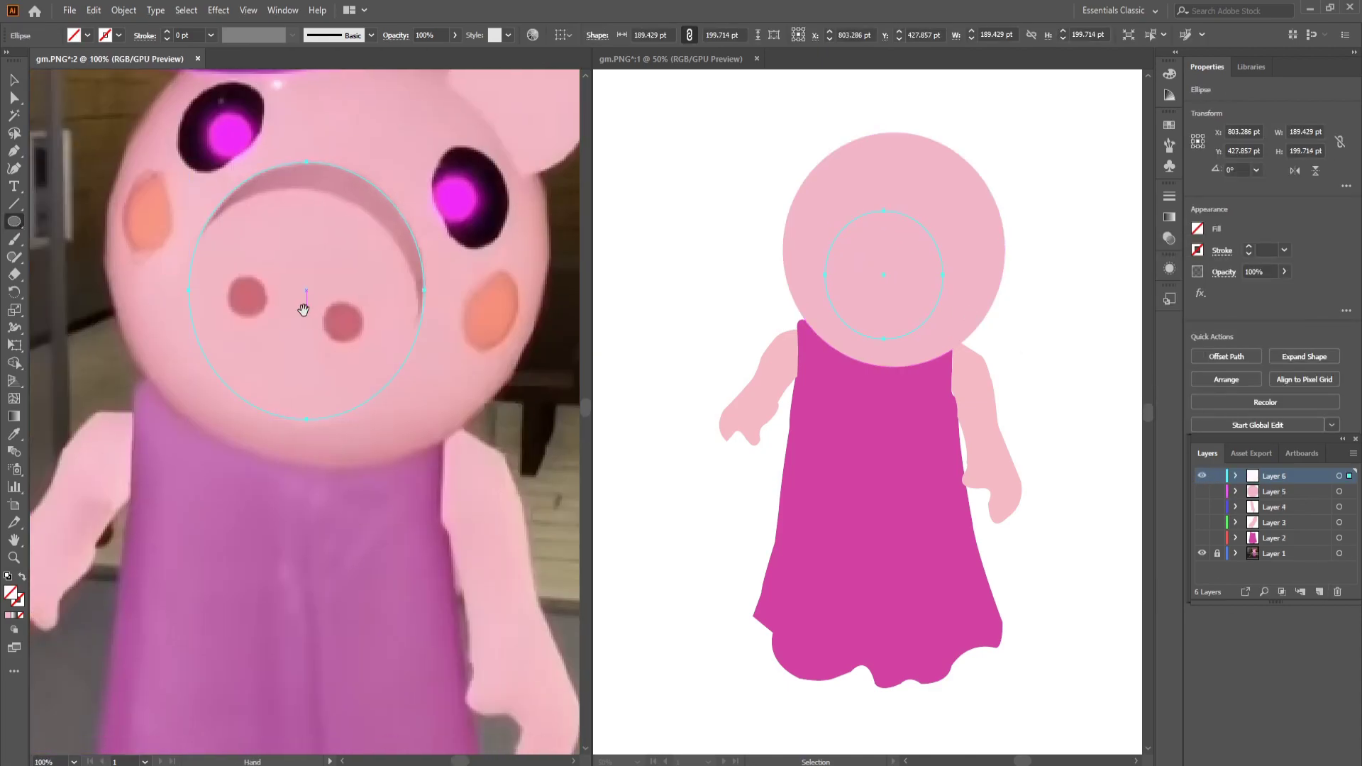
{"action": "key", "text": "v"}
{"action": "key", "text": "ctrl+shift+a"}
On a new layer, trace the curved arc above the snout and fill it darker pink
{"action": "left_click", "coordinate": [1319, 592]}
{"action": "key", "text": "p"}
{"action": "scroll", "coordinate": [313, 319], "scroll_direction": "up", "scroll_amount": 3}
{"action": "left_click_drag", "start_coordinate": [443, 372], "coordinate": [443, 522]}
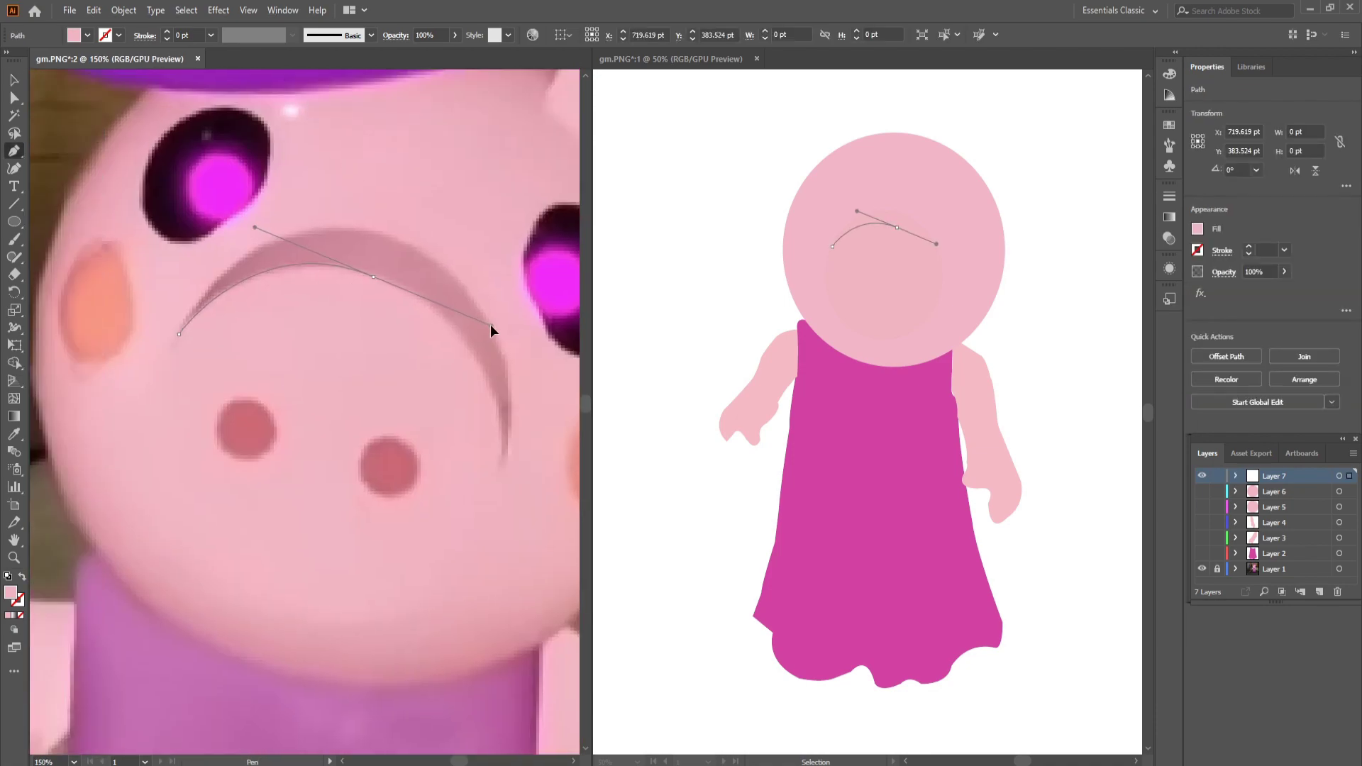
{"action": "left_click", "coordinate": [442, 525]}
{"action": "left_click_drag", "start_coordinate": [397, 189], "coordinate": [440, 188]}
{"action": "scroll", "coordinate": [284, 426], "scroll_direction": "up", "scroll_amount": 3}
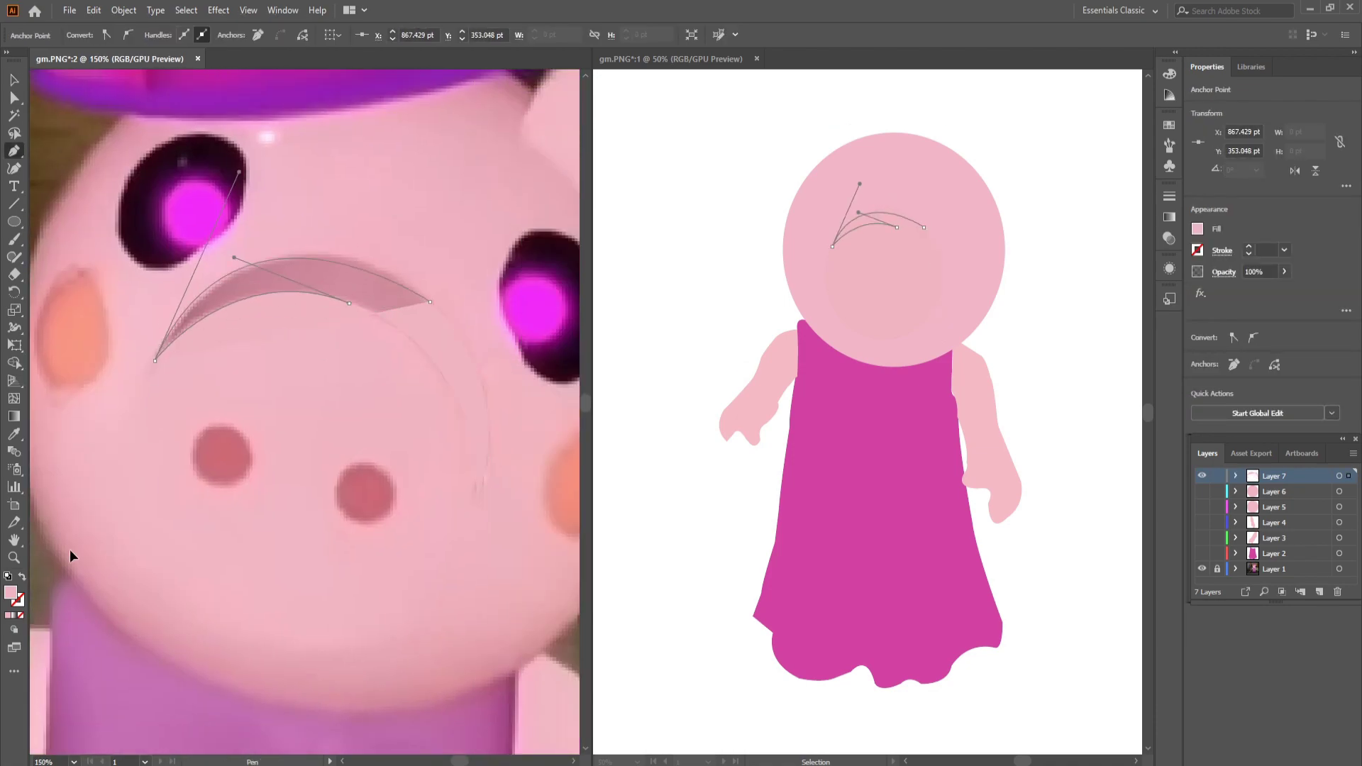
{"action": "scroll", "coordinate": [284, 426], "scroll_direction": "left", "scroll_amount": 3}
{"action": "left_click_drag", "start_coordinate": [238, 360], "coordinate": [360, 162]}
{"action": "key", "text": "i"}
{"action": "left_click", "coordinate": [397, 276]}
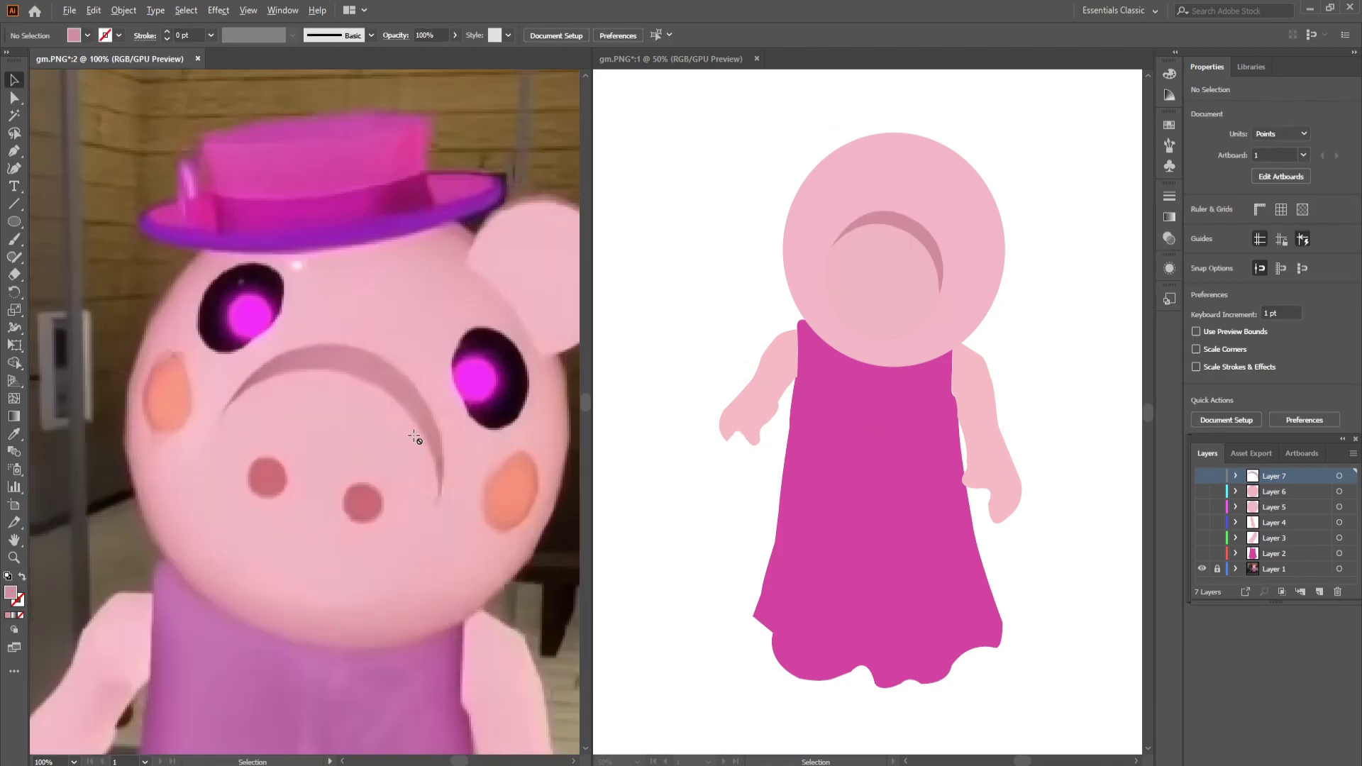
On a new layer, draw the left nostril ellipse filled with the sampled nostril pink
{"action": "left_click", "coordinate": [1319, 592]}
{"action": "key", "text": "l"}
{"action": "left_click_drag", "start_coordinate": [280, 321], "coordinate": [343, 388]}
{"action": "key", "text": "i"}
{"action": "left_click", "coordinate": [312, 355]}
Duplicate the nostril onto the right nostril position
{"action": "scroll", "coordinate": [384, 386], "scroll_direction": "down", "scroll_amount": 2}
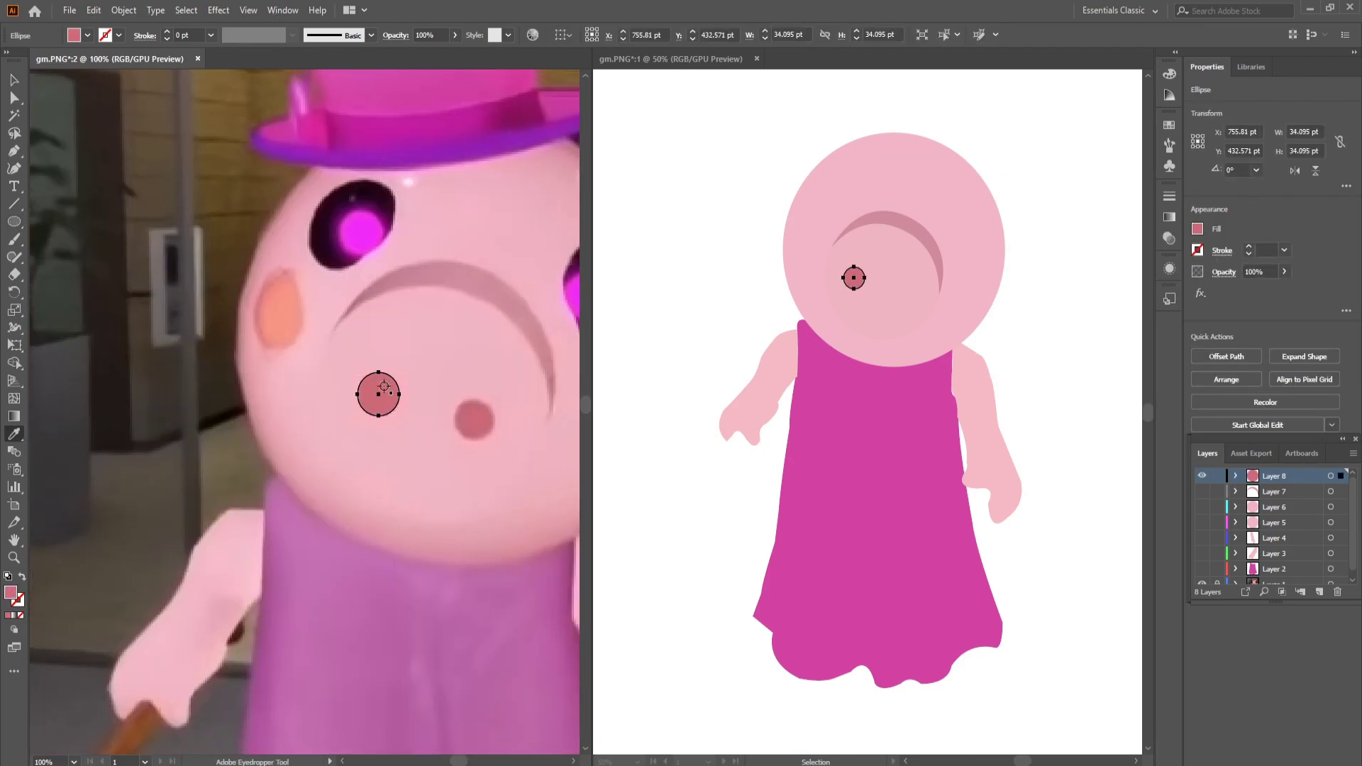
{"action": "left_click_drag", "start_coordinate": [484, 431], "coordinate": [485, 431]}
{"action": "left_click", "coordinate": [1319, 592]}
Draw a tilted ellipse over the right cheek filled with the sampled orange blush
{"action": "scroll", "coordinate": [359, 456], "scroll_direction": "right", "scroll_amount": 5}
{"action": "key", "text": "l"}
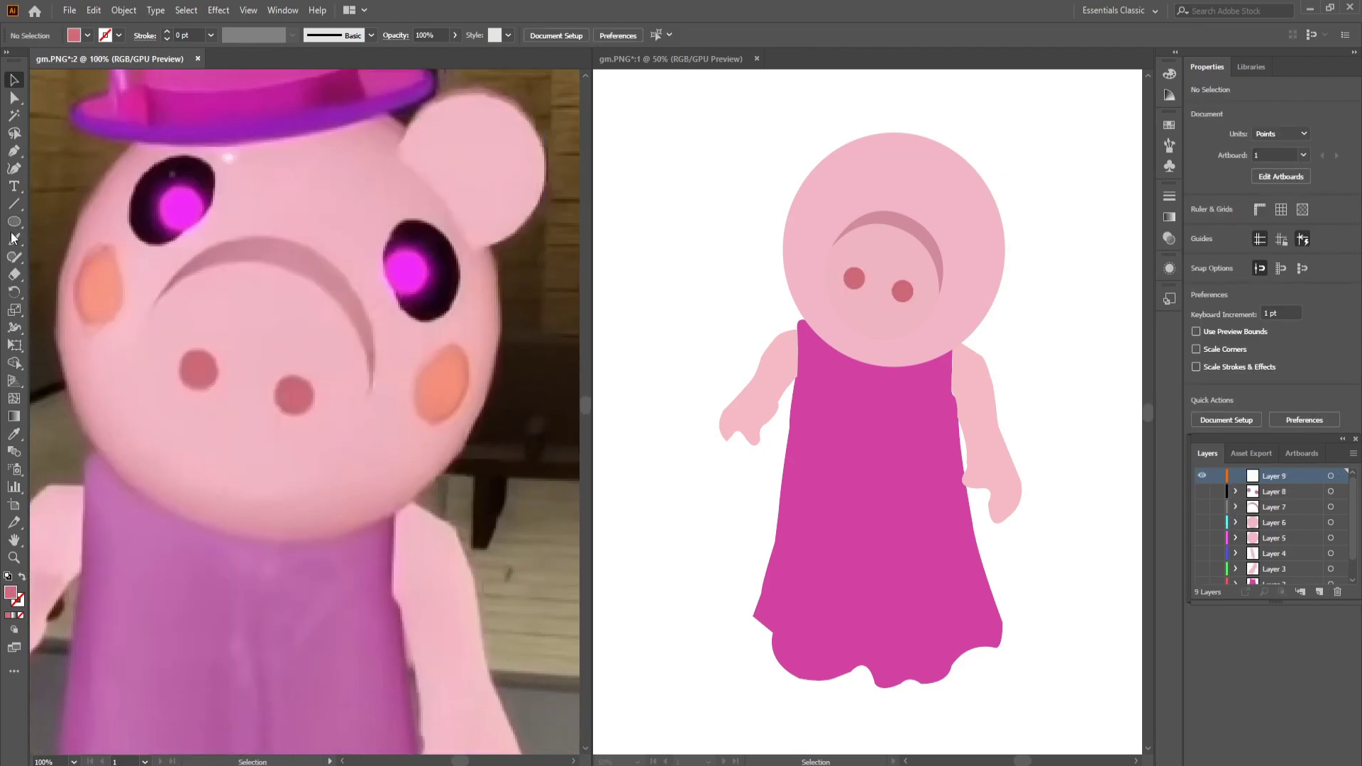
{"action": "left_click_drag", "start_coordinate": [466, 338], "coordinate": [421, 426]}
{"action": "left_click_drag", "start_coordinate": [483, 345], "coordinate": [484, 344]}
{"action": "key", "text": "v"}
{"action": "scroll", "coordinate": [454, 397], "scroll_direction": "up", "scroll_amount": 2}
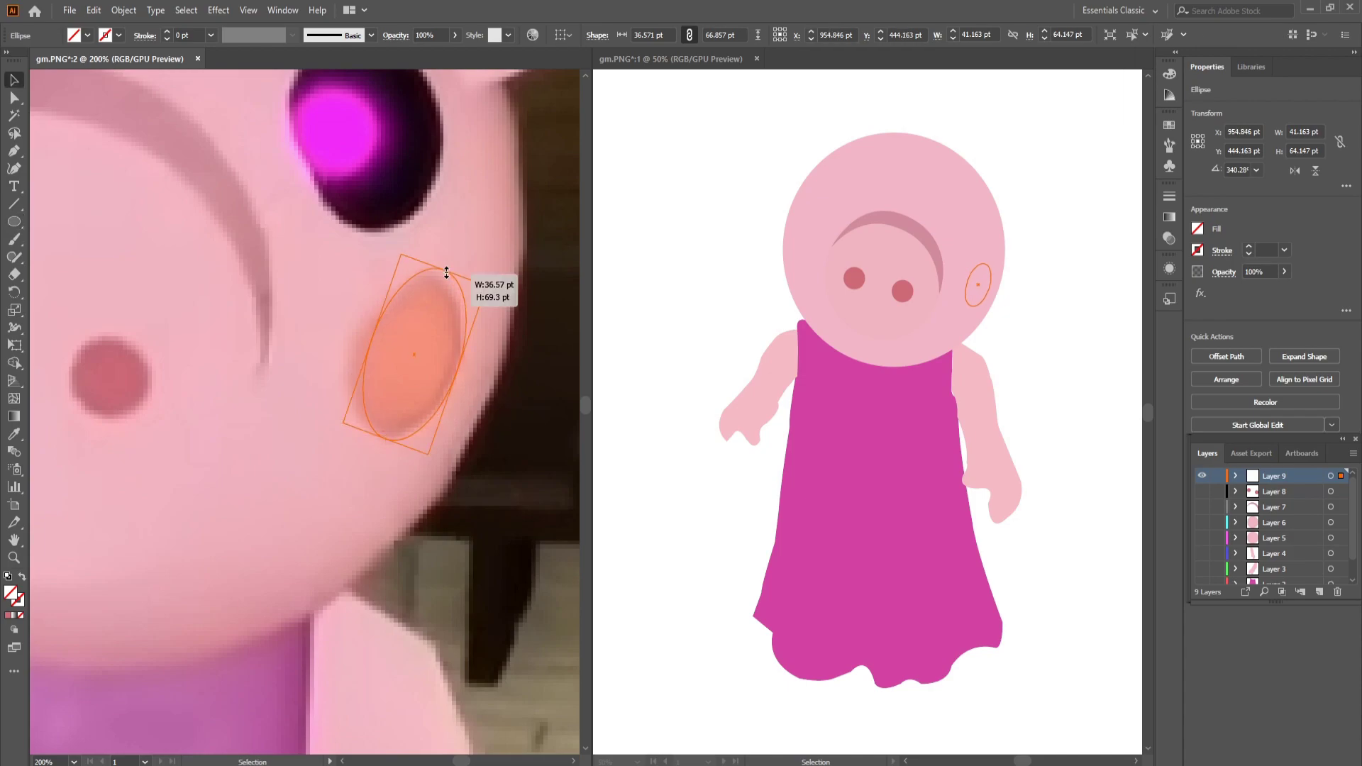
{"action": "left_click", "coordinate": [426, 350]}
{"action": "scroll", "coordinate": [396, 486], "scroll_direction": "down", "scroll_amount": 2}
Trace a darker crescent of shading along the right cheek's edge
{"action": "key", "text": "p"}
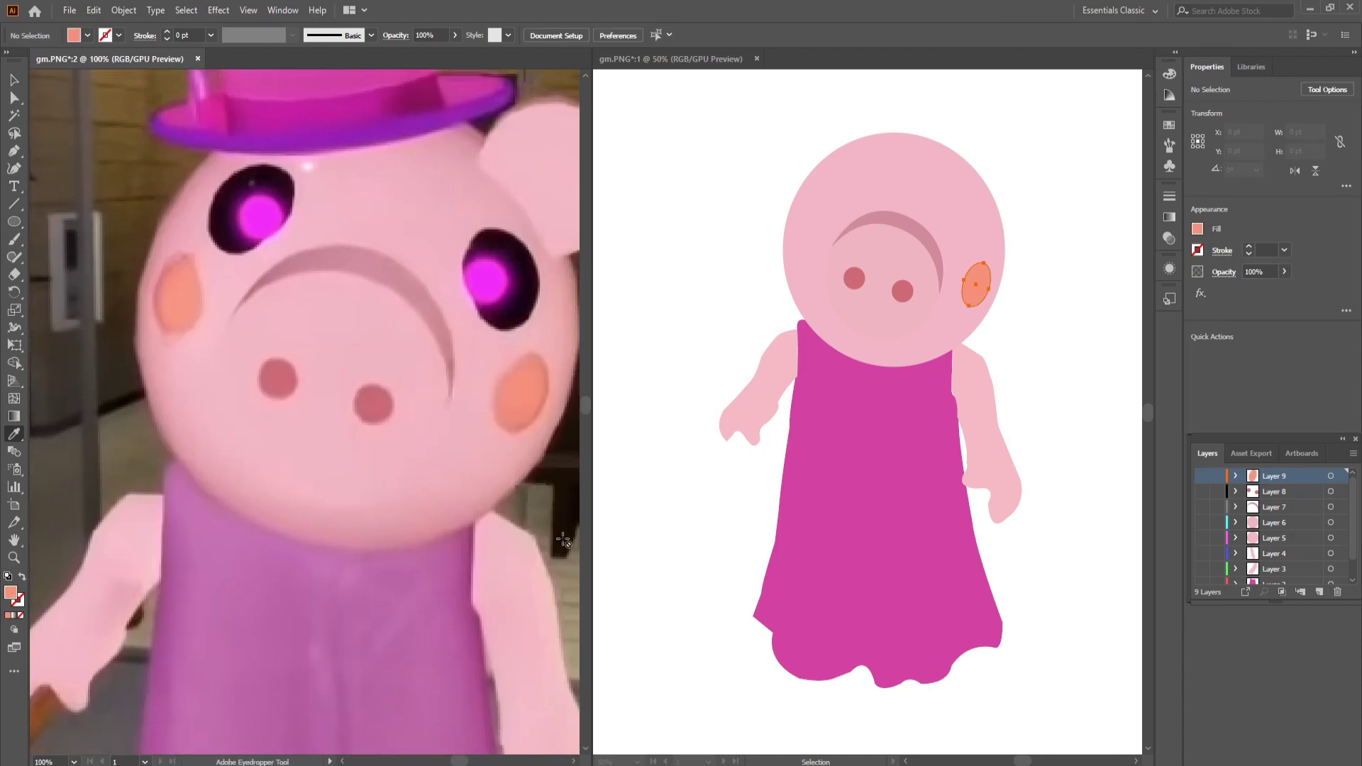
{"action": "scroll", "coordinate": [472, 441], "scroll_direction": "up", "scroll_amount": 2}
{"action": "left_click", "coordinate": [414, 421]}
{"action": "left_click_drag", "start_coordinate": [481, 403], "coordinate": [508, 377]}
{"action": "left_click_drag", "start_coordinate": [493, 321], "coordinate": [475, 278]}
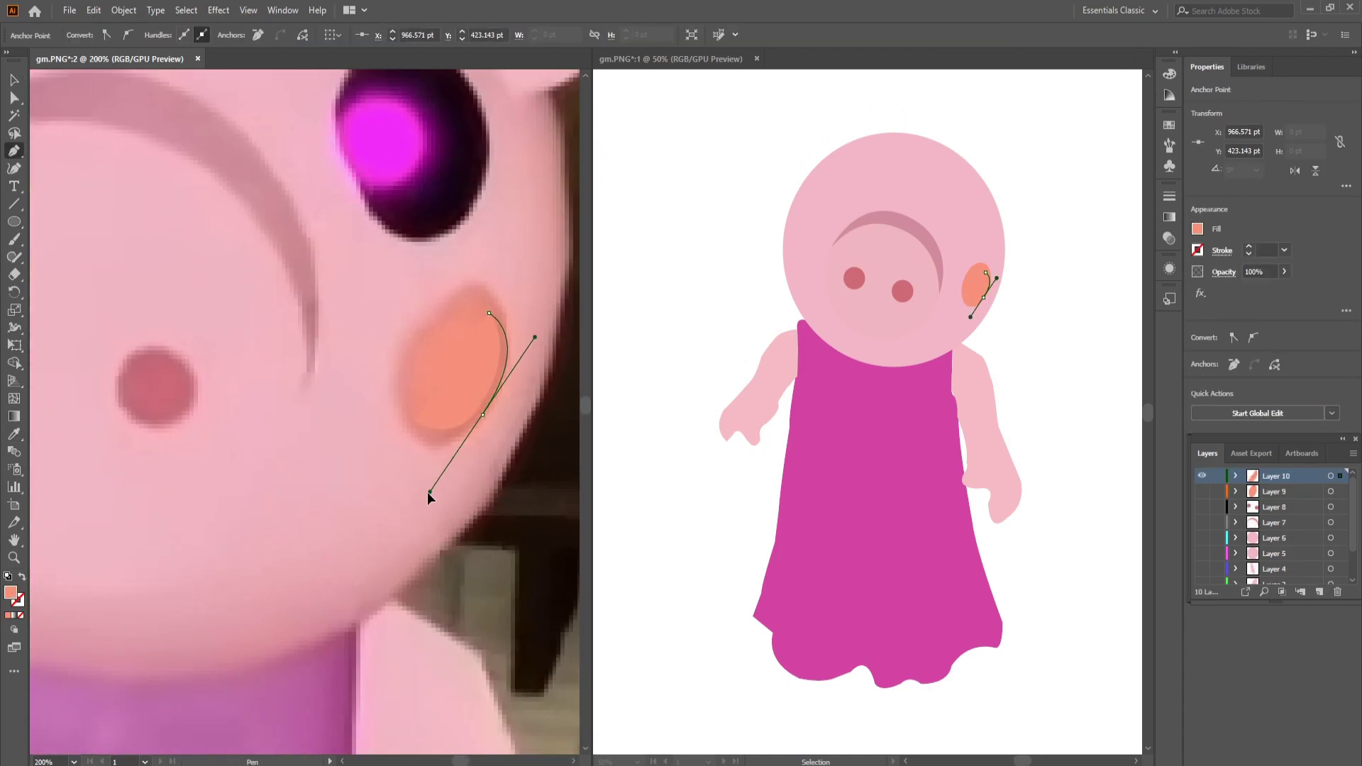
{"action": "left_click", "coordinate": [414, 420]}
{"action": "left_click", "coordinate": [1197, 228]}
{"action": "left_click", "coordinate": [1106, 319]}
{"action": "scroll", "coordinate": [305, 412], "scroll_direction": "down", "scroll_amount": 3}
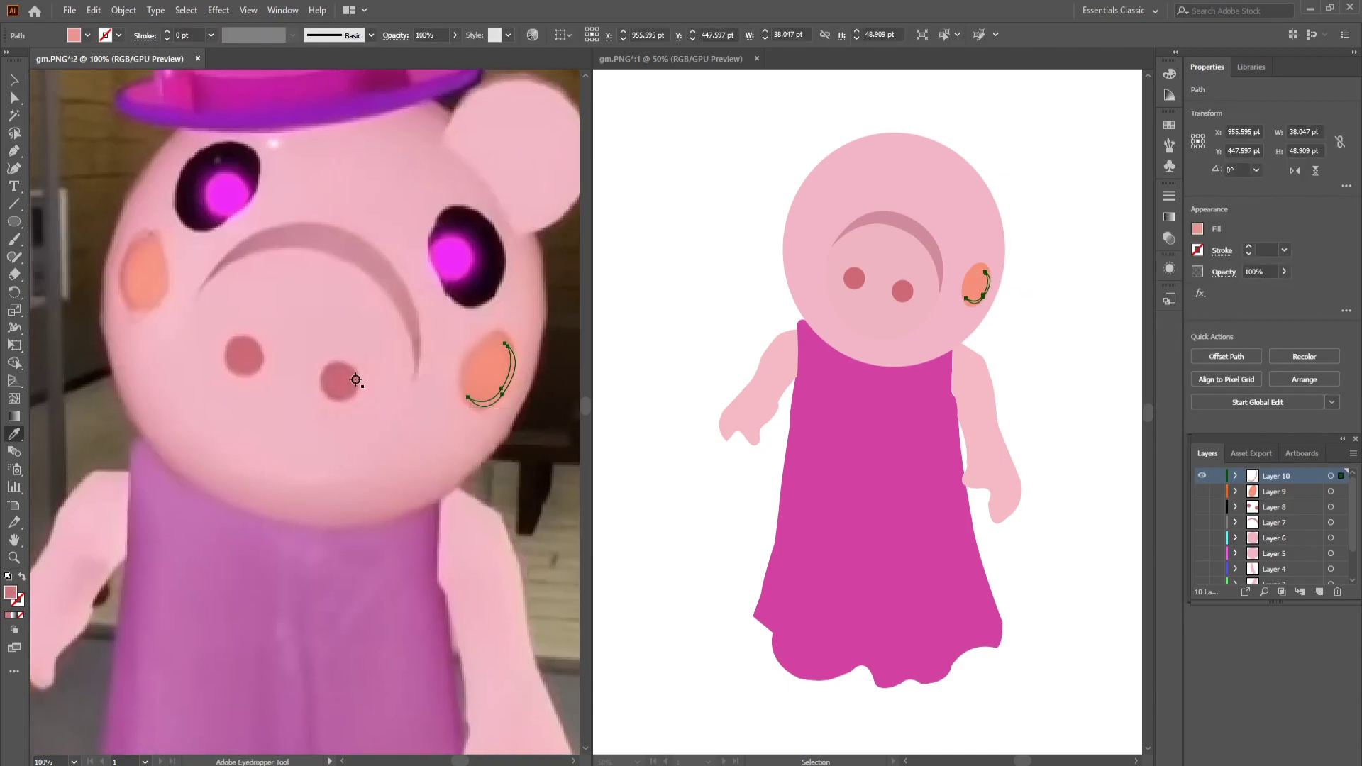
{"action": "scroll", "coordinate": [305, 412], "scroll_direction": "up", "scroll_amount": 3}
Trace the left cheek outline and fill it with the blush orange
{"action": "left_click_drag", "start_coordinate": [204, 296], "coordinate": [287, 217]}
{"action": "left_click", "coordinate": [207, 414]}
{"action": "left_click", "coordinate": [214, 431]}
{"action": "left_click", "coordinate": [222, 448]}
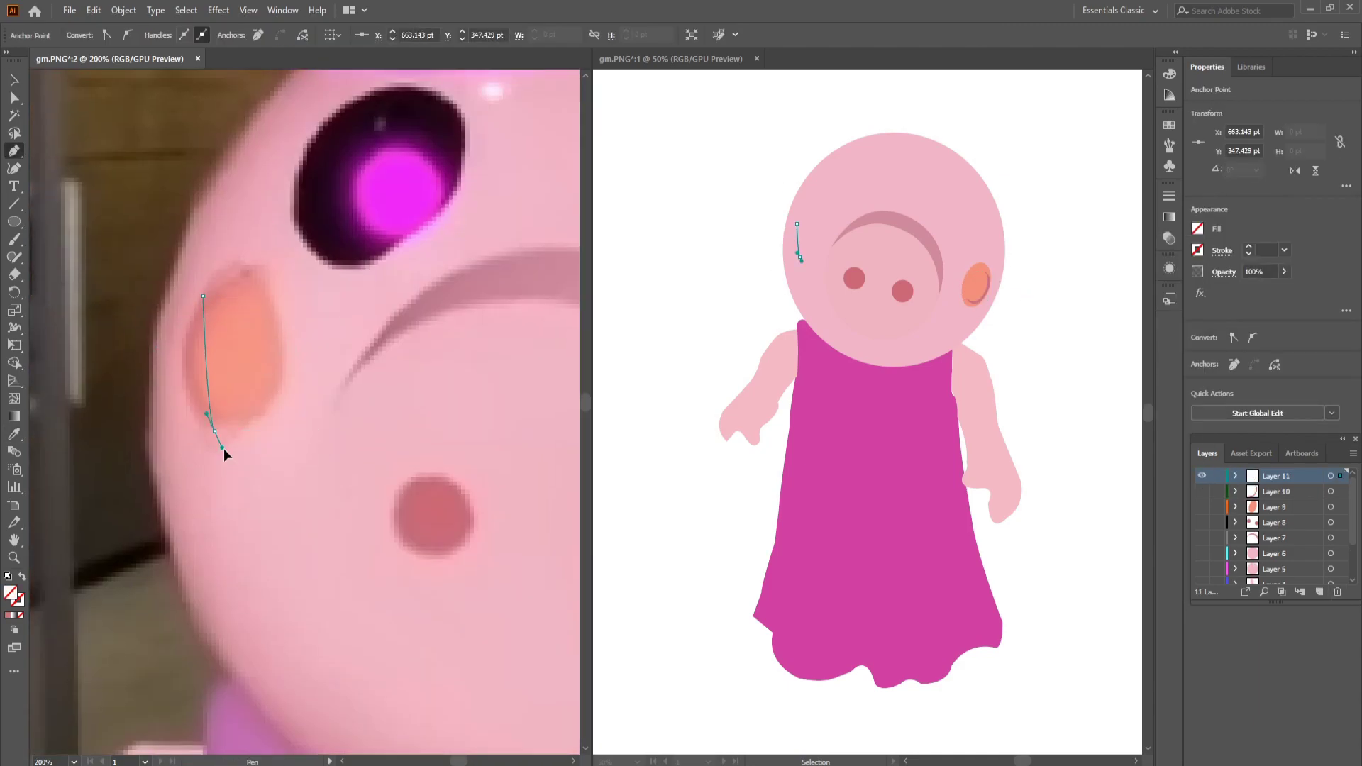
{"action": "left_click", "coordinate": [1319, 591]}
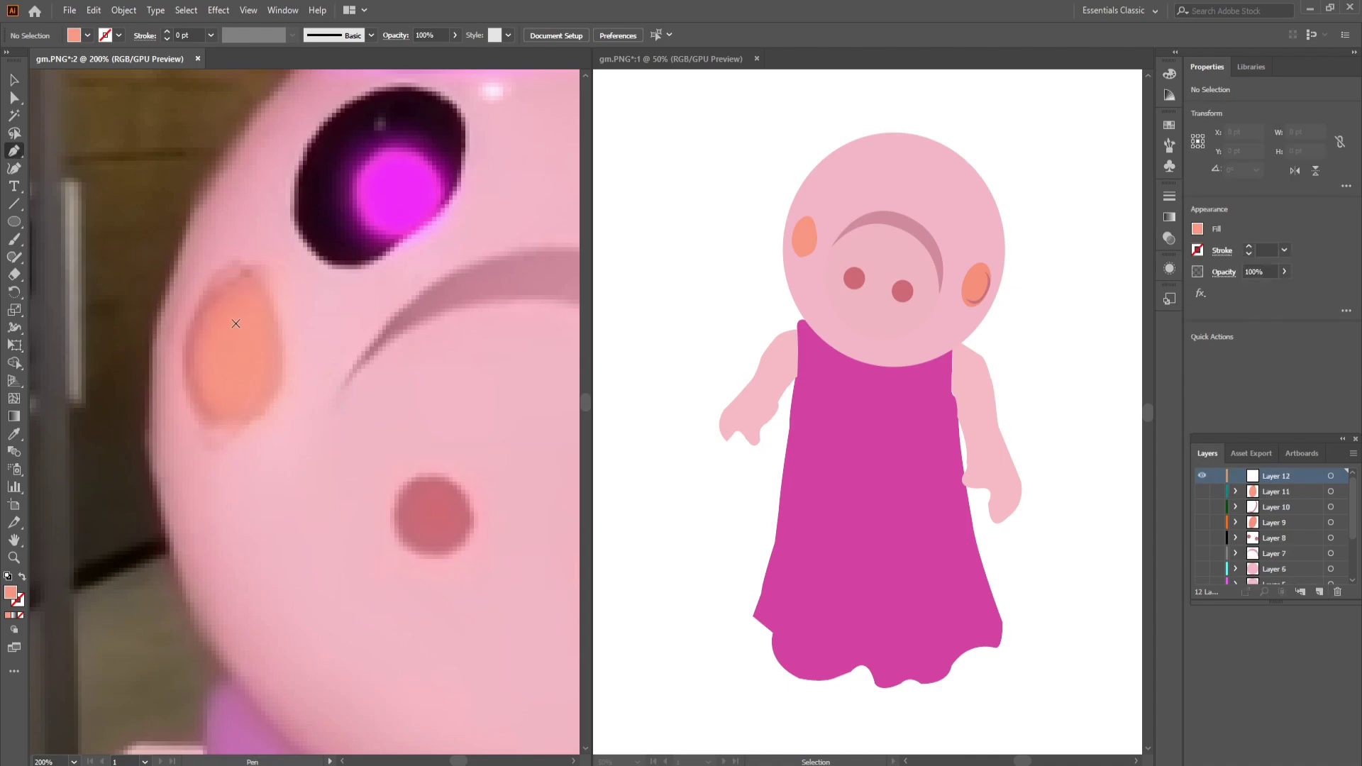
Start a left-cheek shading path with no fill, then deselect it
{"action": "left_click", "coordinate": [149, 331]}
{"action": "left_click", "coordinate": [1197, 229]}
{"action": "left_click", "coordinate": [1043, 281]}
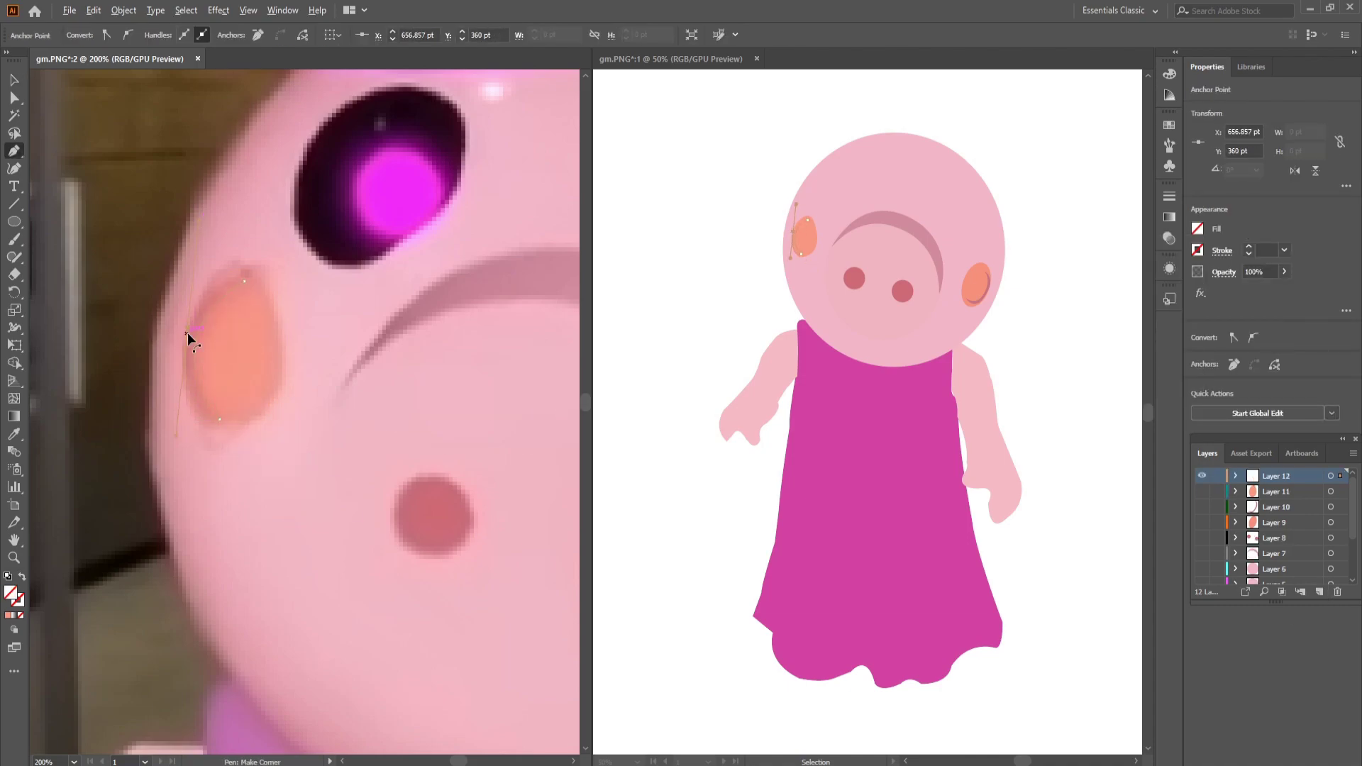
{"action": "key", "text": "v"}
{"action": "scroll", "coordinate": [325, 286], "scroll_direction": "down", "scroll_amount": 3}
{"action": "key", "text": "ctrl+shift+a"}
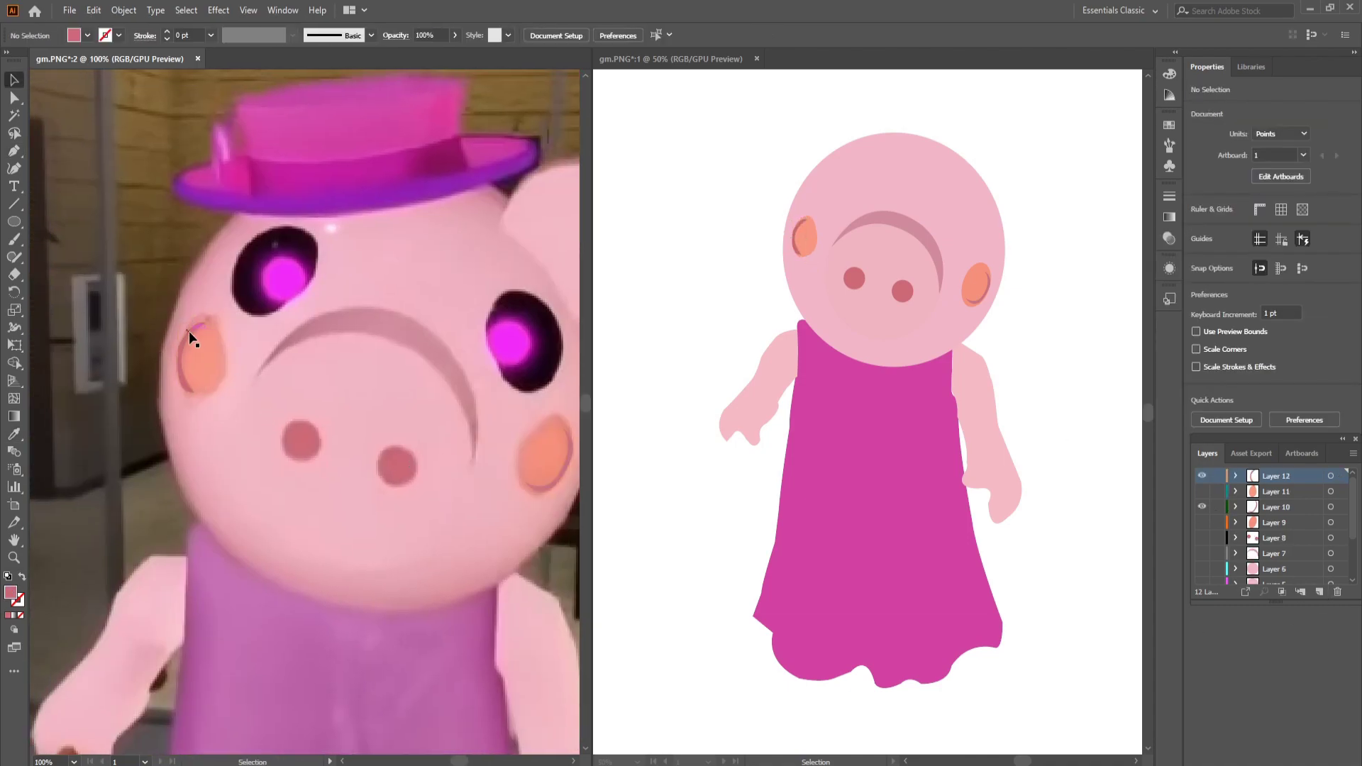
{"action": "key", "text": "ctrl+l"}
Pen-draw the dark left eye shape
{"action": "key", "text": "p"}
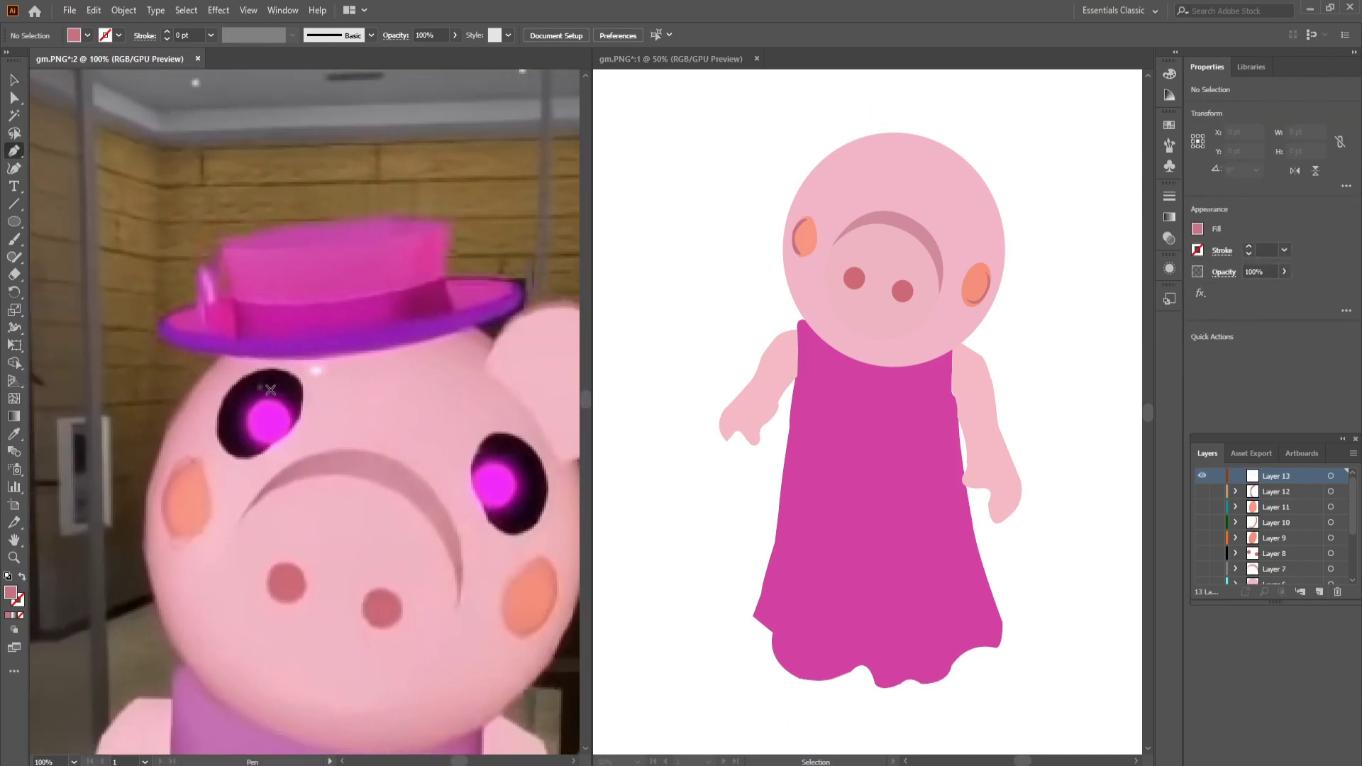
{"action": "scroll", "coordinate": [270, 390], "scroll_direction": "up", "scroll_amount": 1}
{"action": "left_click", "coordinate": [244, 462]}
{"action": "left_click_drag", "start_coordinate": [315, 401], "coordinate": [329, 397]}
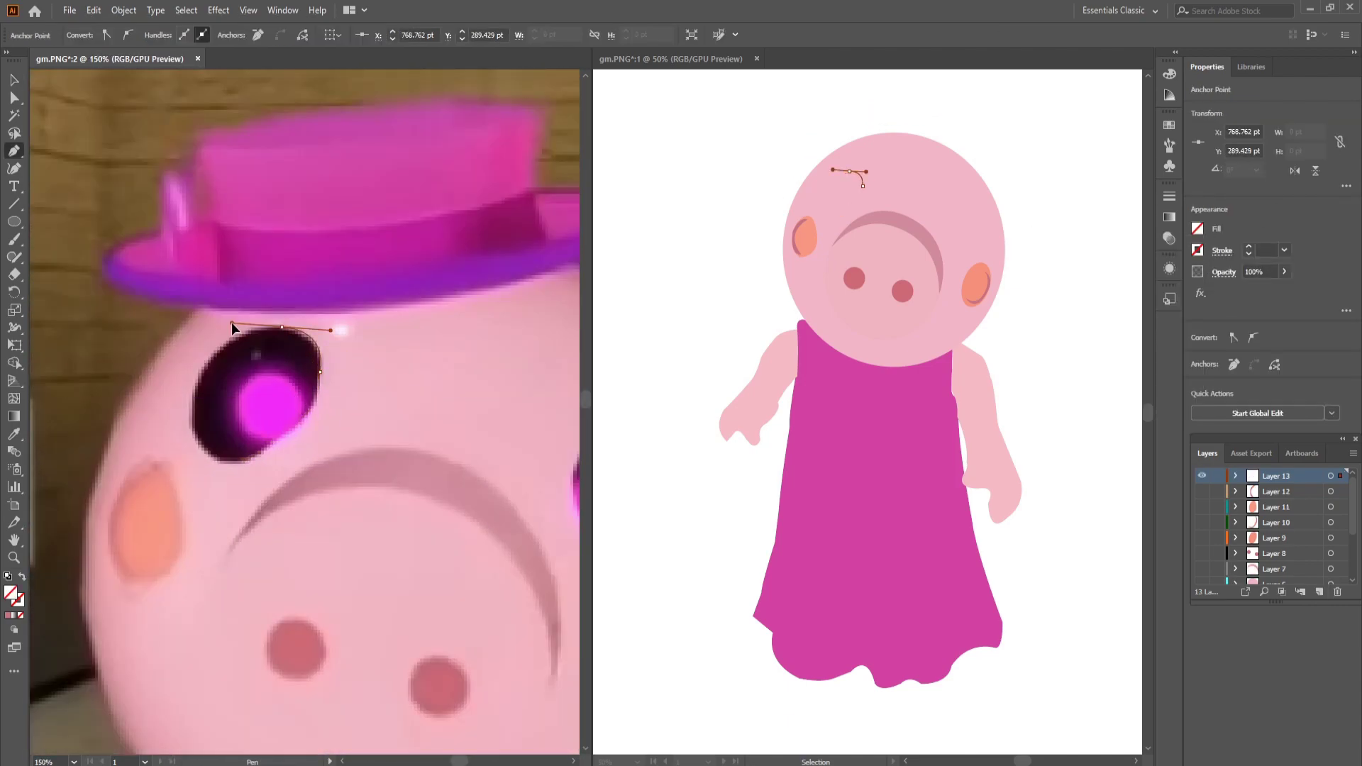
{"action": "left_click_drag", "start_coordinate": [232, 325], "coordinate": [352, 278]}
{"action": "left_click_drag", "start_coordinate": [313, 385], "coordinate": [312, 491]}
{"action": "left_click", "coordinate": [365, 415]}
{"action": "key", "text": "ctrl+minus"}
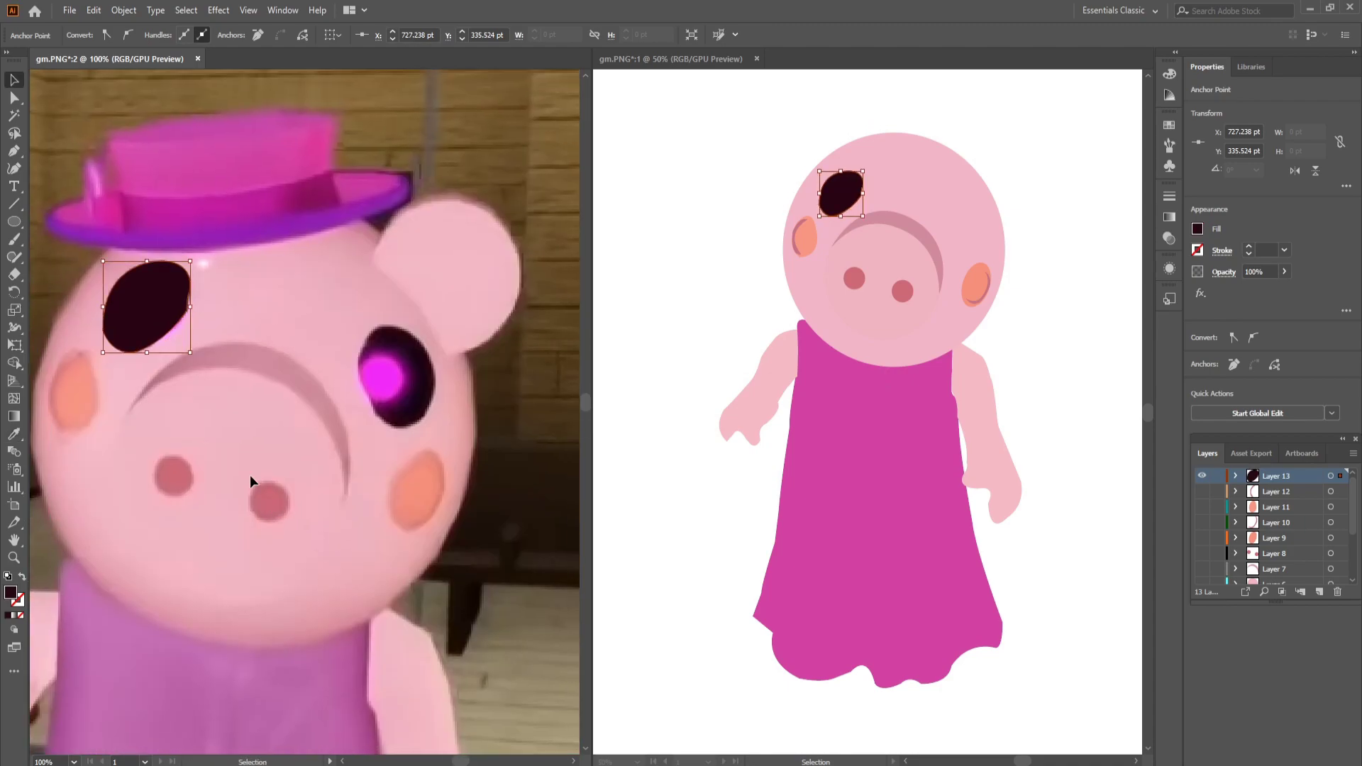
Pen-draw the dark right eye shape on a new layer, undoing one misplaced anchor
{"action": "key", "text": "ctrl+l"}
{"action": "left_click", "coordinate": [366, 340]}
{"action": "mouse_move", "coordinate": [432, 362]}
{"action": "left_mouse_down"}
{"action": "mouse_move", "coordinate": [469, 431]}
{"action": "mouse_move", "coordinate": [507, 388]}
{"action": "left_mouse_up"}
{"action": "left_click_drag", "start_coordinate": [442, 386], "coordinate": [409, 399]}
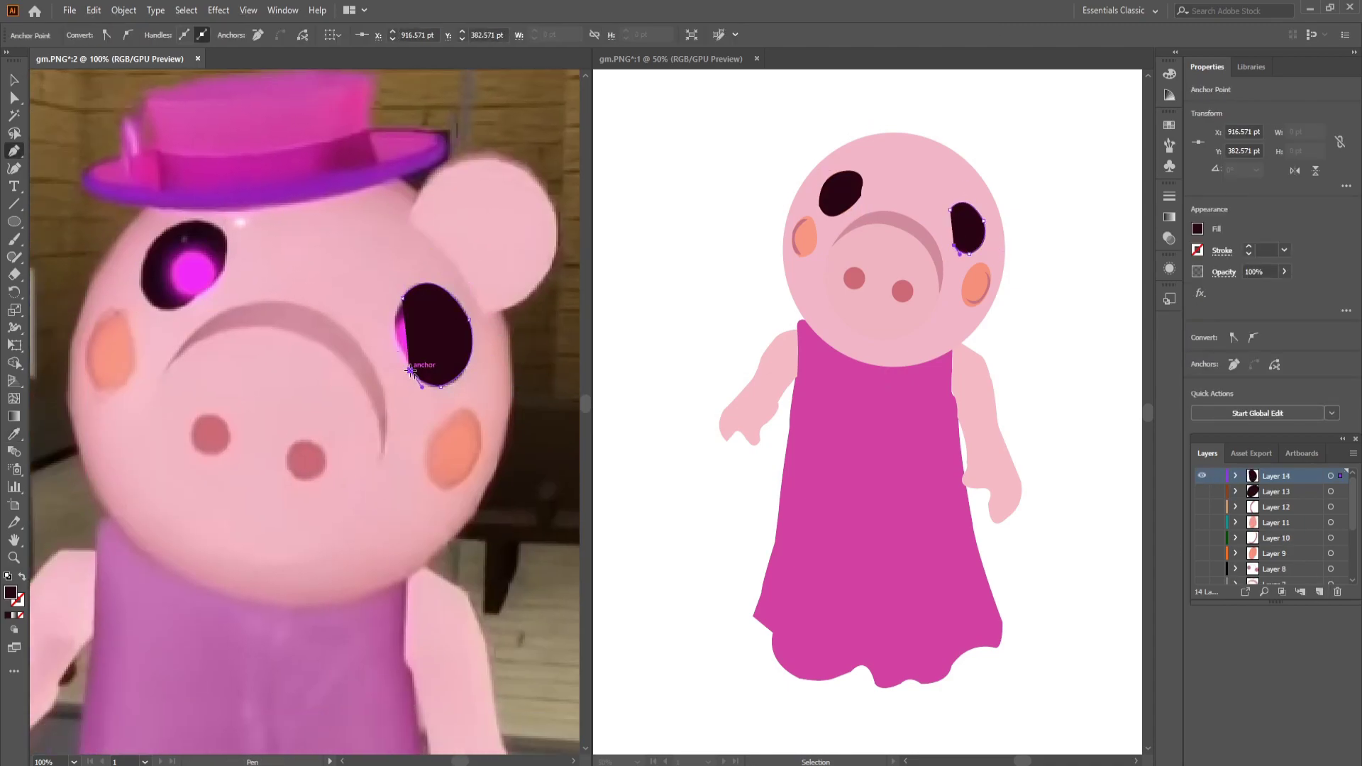
{"action": "key", "text": "ctrl+z"}
{"action": "key", "text": "ctrl+z"}
{"action": "scroll", "coordinate": [411, 370], "scroll_direction": "up", "scroll_amount": 2}
{"action": "left_click", "coordinate": [389, 288]}
{"action": "key", "text": "ctrl+minus"}
{"action": "left_click", "coordinate": [453, 365], "text": "ctrl"}
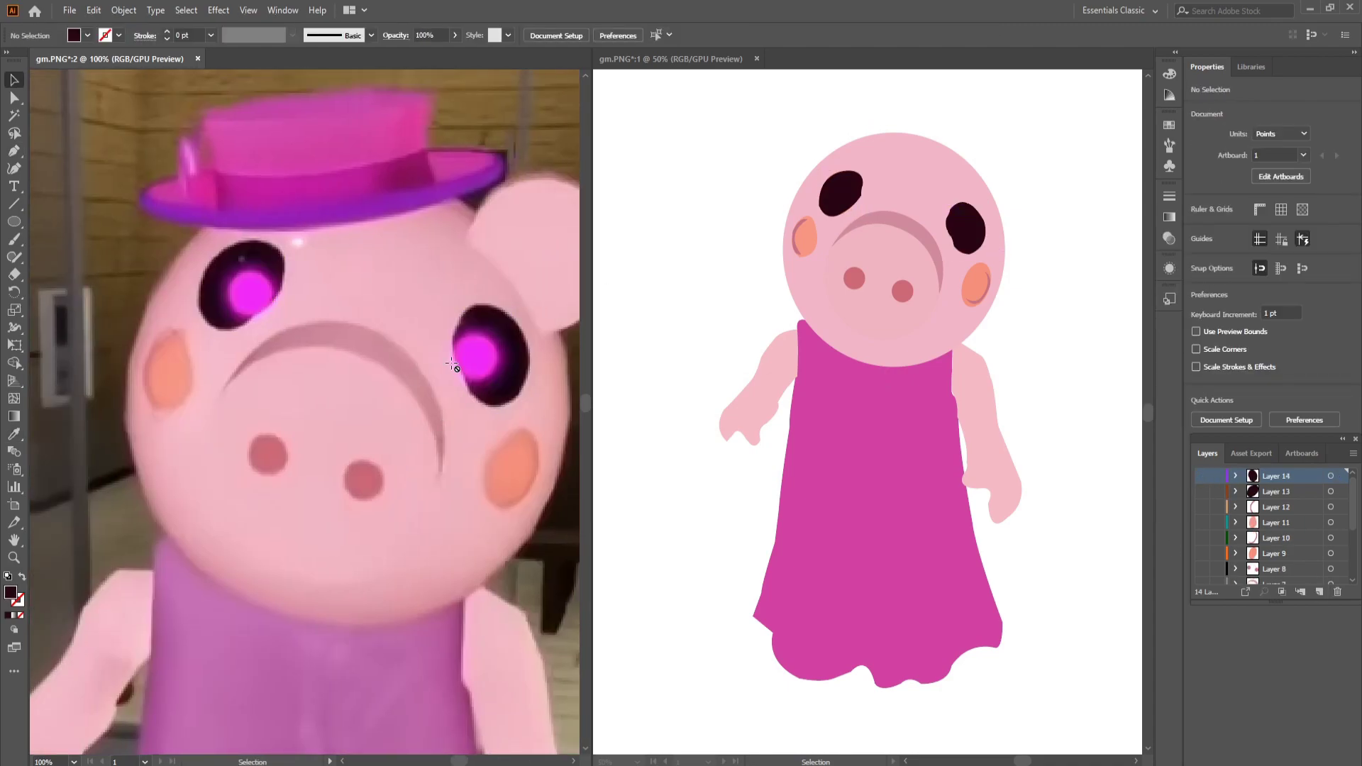
Draw a magenta pupil on the left eye with a Normal-mode magenta Outer Glow
{"action": "key", "text": "l"}
{"action": "left_click_drag", "start_coordinate": [228, 270], "coordinate": [270, 314]}
{"action": "key", "text": "shift+F6"}
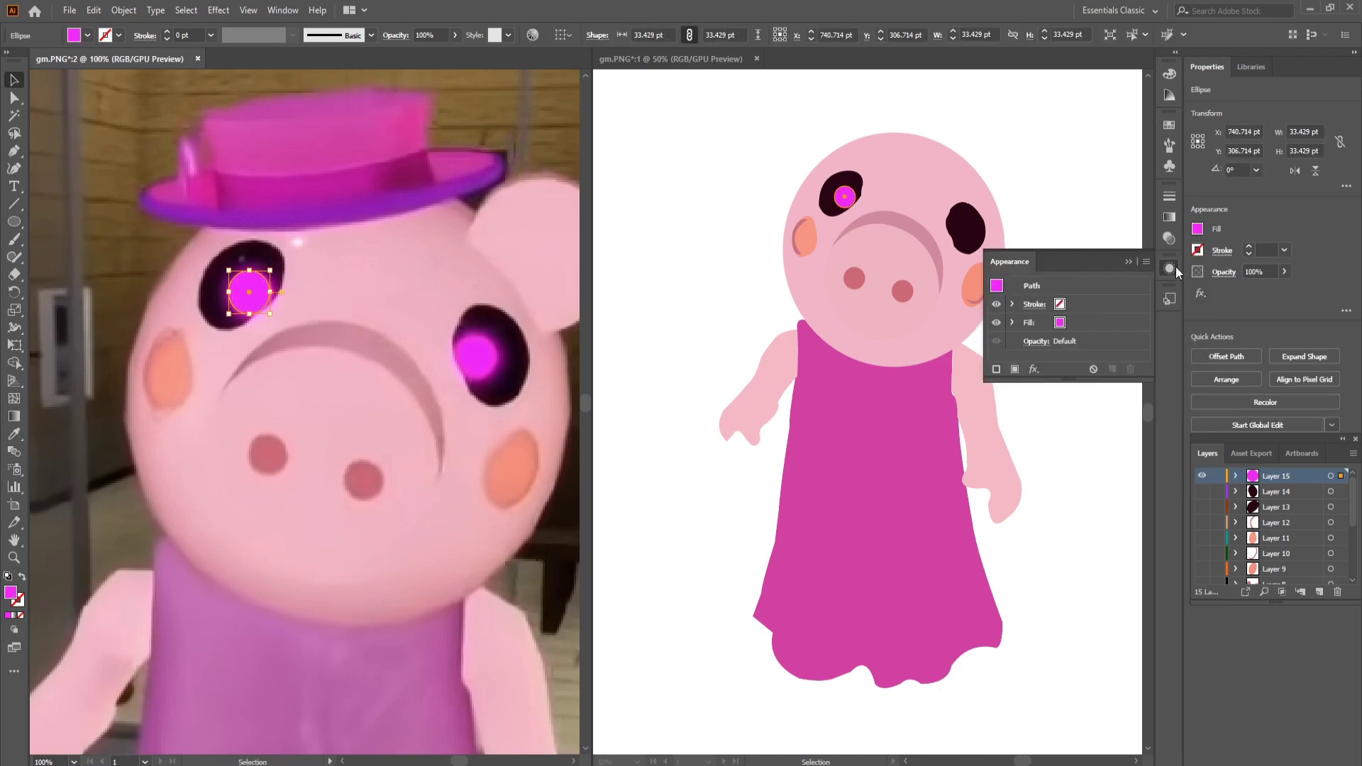
{"action": "left_click", "coordinate": [1154, 320]}
{"action": "left_click", "coordinate": [1177, 343]}
{"action": "left_click", "coordinate": [1073, 361]}
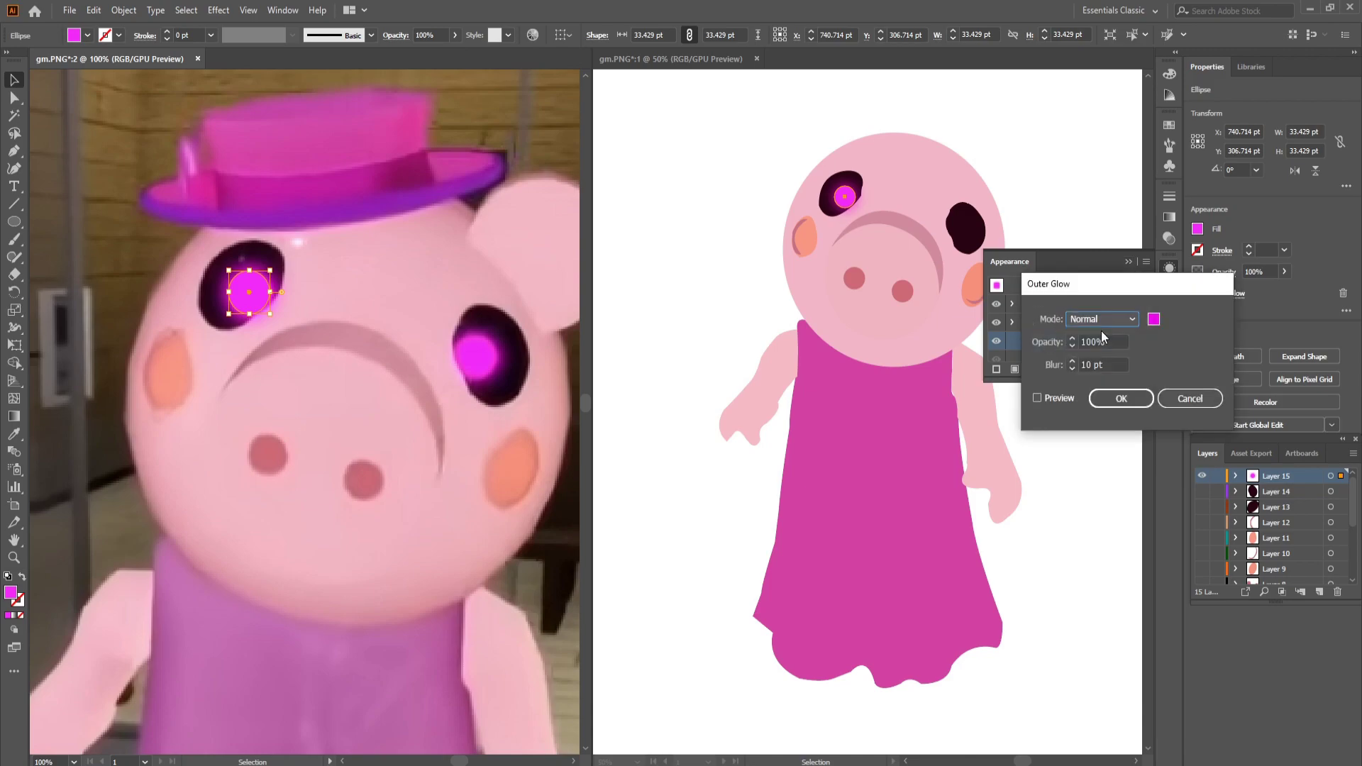
{"action": "key", "text": "Return"}
Copy the glowing pupil onto the right eye and add a small white highlight on the left eye
{"action": "left_click", "coordinate": [1074, 368]}
{"action": "left_click_drag", "start_coordinate": [260, 302], "coordinate": [472, 371]}
{"action": "scroll", "coordinate": [381, 359], "scroll_direction": "up", "scroll_amount": 3}
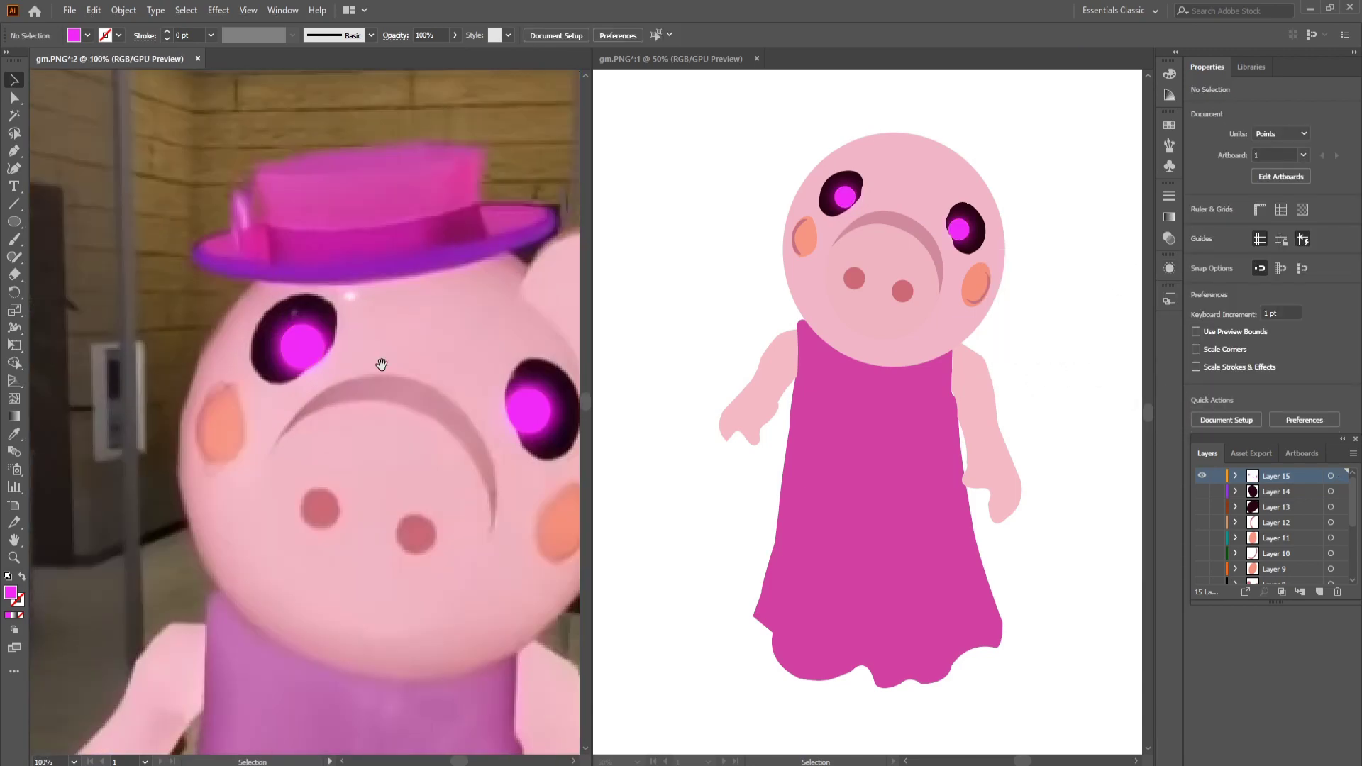
{"action": "left_click_drag", "start_coordinate": [286, 356], "coordinate": [316, 377]}
{"action": "left_click", "coordinate": [1198, 228]}
Begin Pen-tracing the right ear outline around its top
{"action": "scroll", "coordinate": [305, 411], "scroll_direction": "down", "scroll_amount": 3}
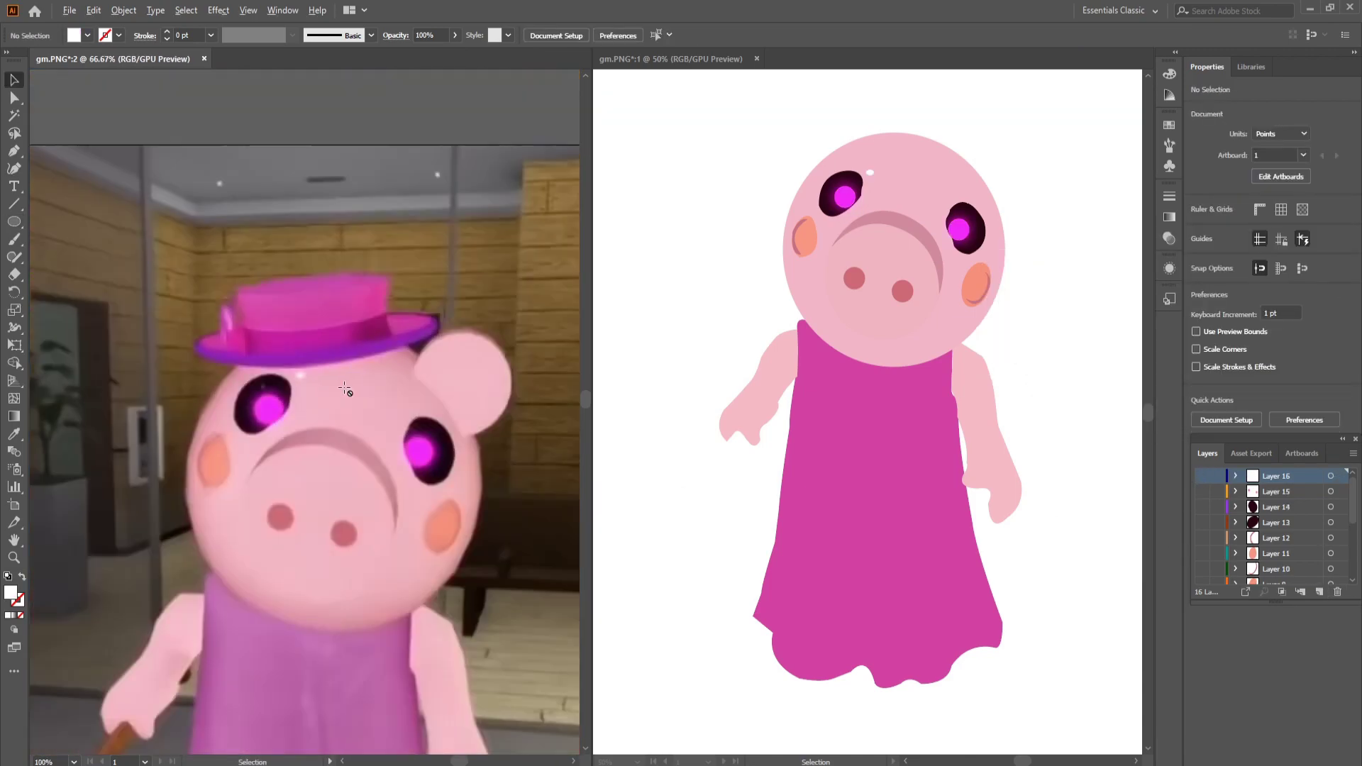
{"action": "scroll", "coordinate": [305, 412], "scroll_direction": "up", "scroll_amount": 2}
{"action": "key", "text": "p"}
{"action": "left_click", "coordinate": [263, 281]}
{"action": "left_click_drag", "start_coordinate": [419, 204], "coordinate": [534, 243]}
Close the right ear outline and fill it with sampled light pink
{"action": "left_click", "coordinate": [419, 205]}
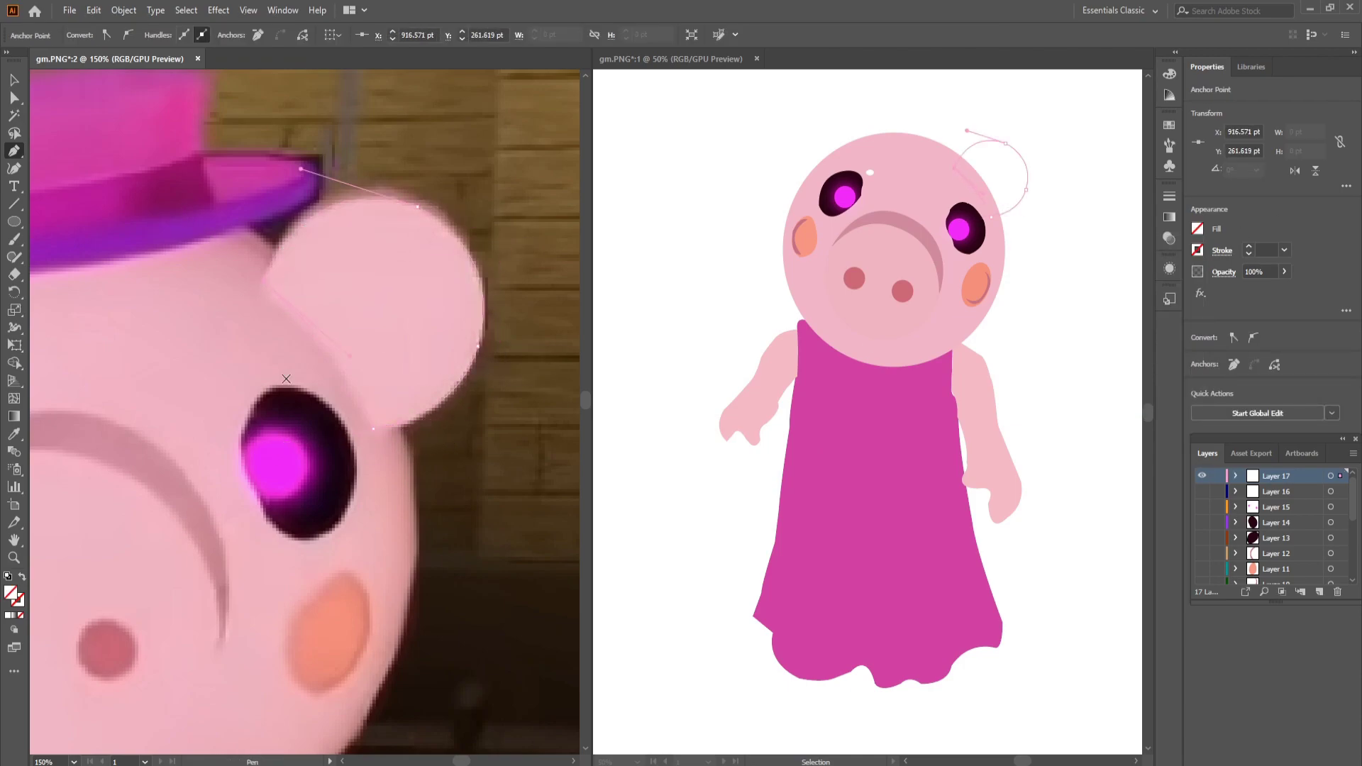
{"action": "left_click", "coordinate": [264, 284]}
{"action": "key", "text": "ctrl+minus"}
{"action": "key", "text": "i"}
{"action": "left_click", "coordinate": [358, 259]}
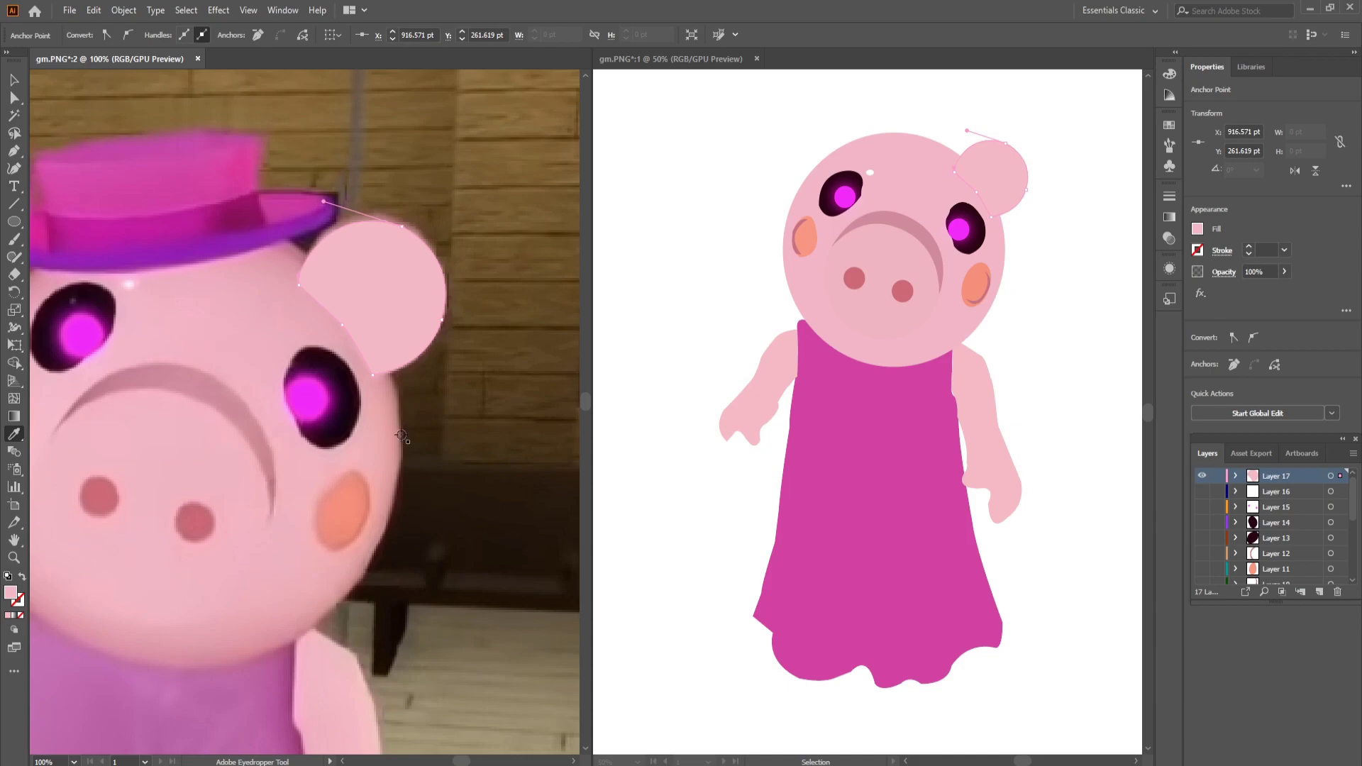
{"action": "left_click", "coordinate": [1198, 229]}
{"action": "left_click", "coordinate": [1164, 401]}
{"action": "scroll", "coordinate": [387, 308], "scroll_direction": "down", "scroll_amount": 2}
{"action": "key", "text": "v"}
{"action": "key", "text": "ctrl+shift+a"}
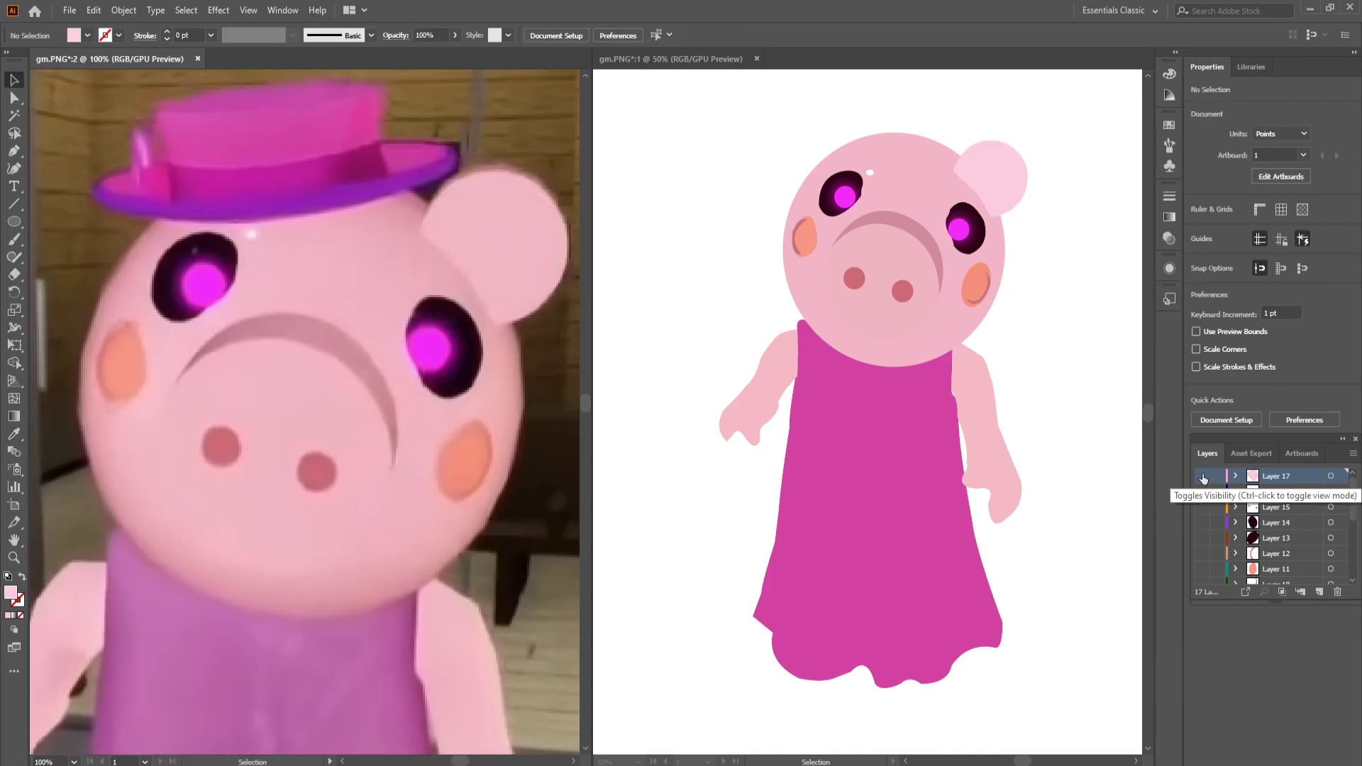
Trace a brown curved rim along the ear's top edge
{"action": "key", "text": "ctrl+plus"}
{"action": "scroll", "coordinate": [575, 384], "scroll_direction": "up", "scroll_amount": 3}
{"action": "key", "text": "p"}
{"action": "left_click", "coordinate": [280, 306]}
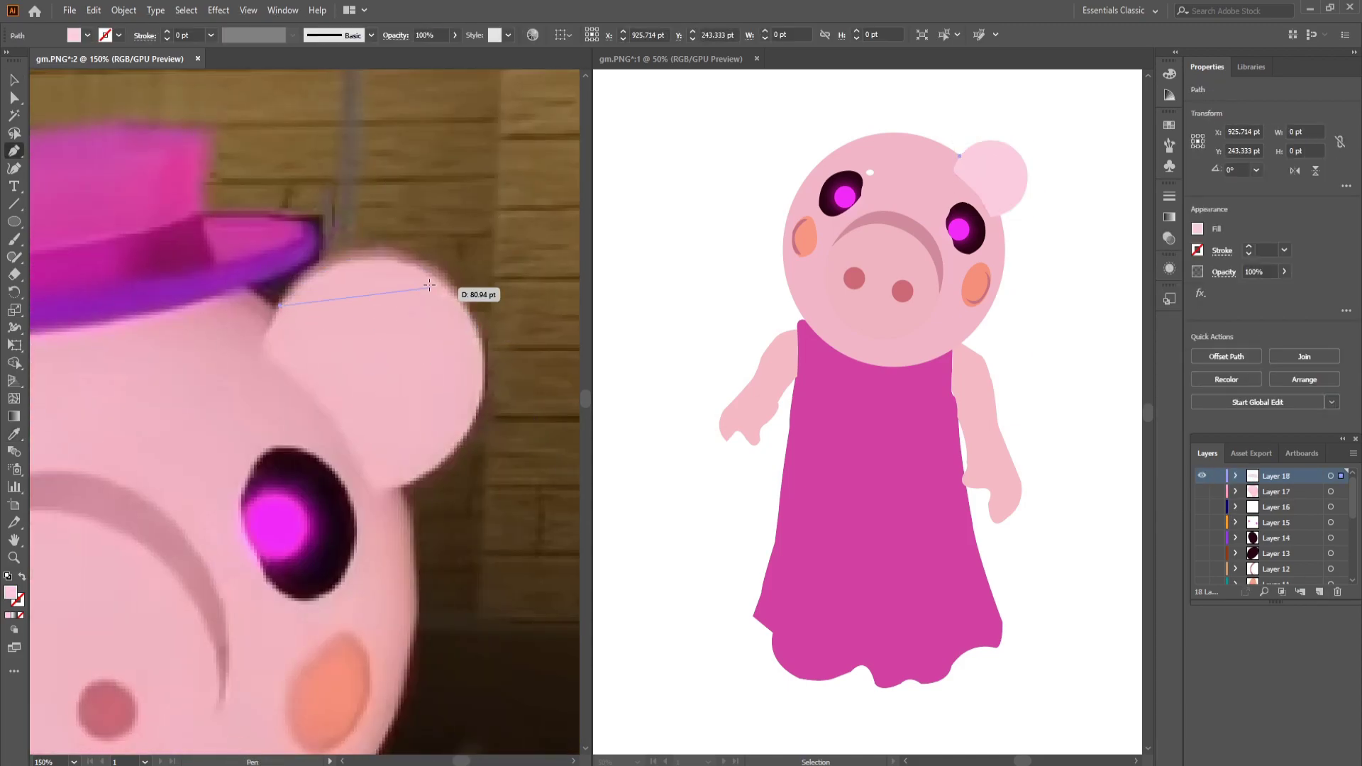
{"action": "left_click", "coordinate": [415, 266]}
{"action": "left_click", "coordinate": [476, 329]}
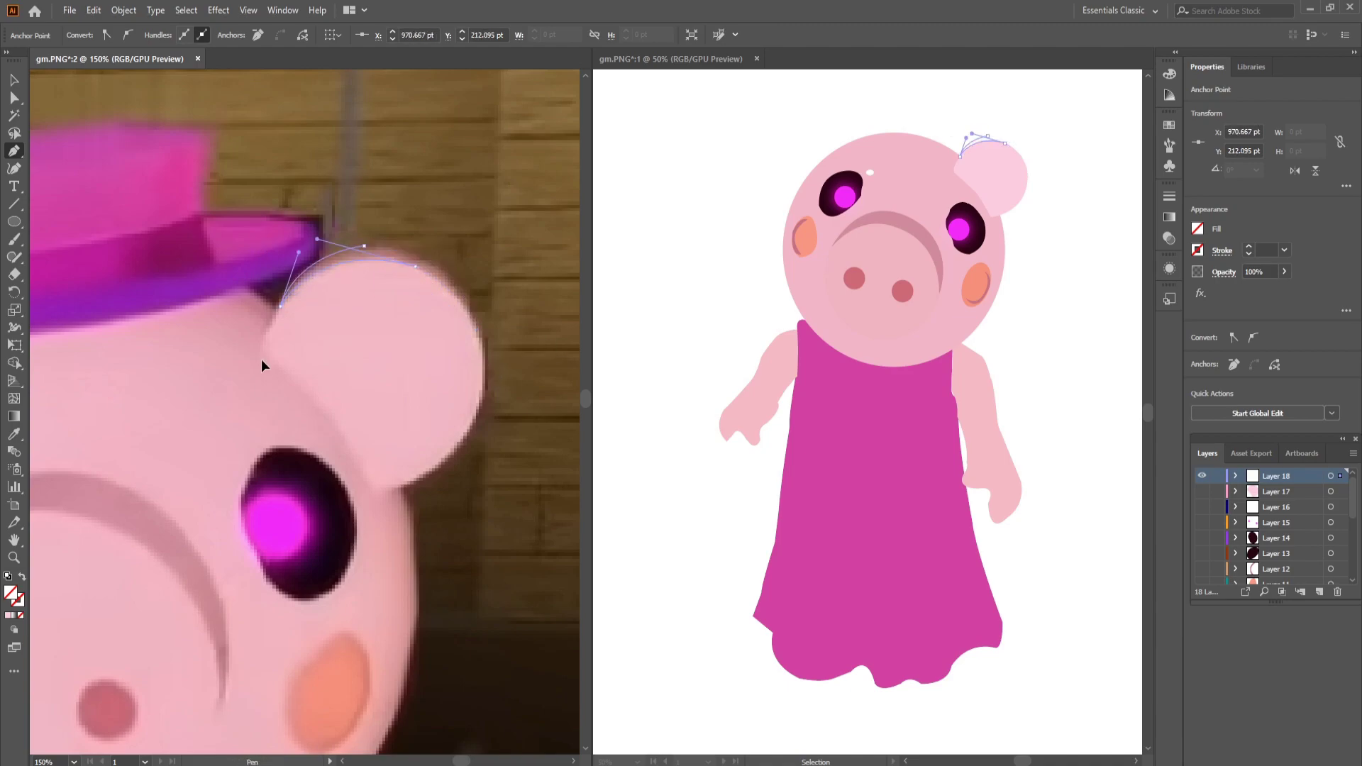
{"action": "key", "text": "v"}
{"action": "key", "text": "ctrl+shift+a"}
Pan to the left eye and add a new layer for its highlight
{"action": "scroll", "coordinate": [374, 435], "scroll_direction": "left", "scroll_amount": 5}
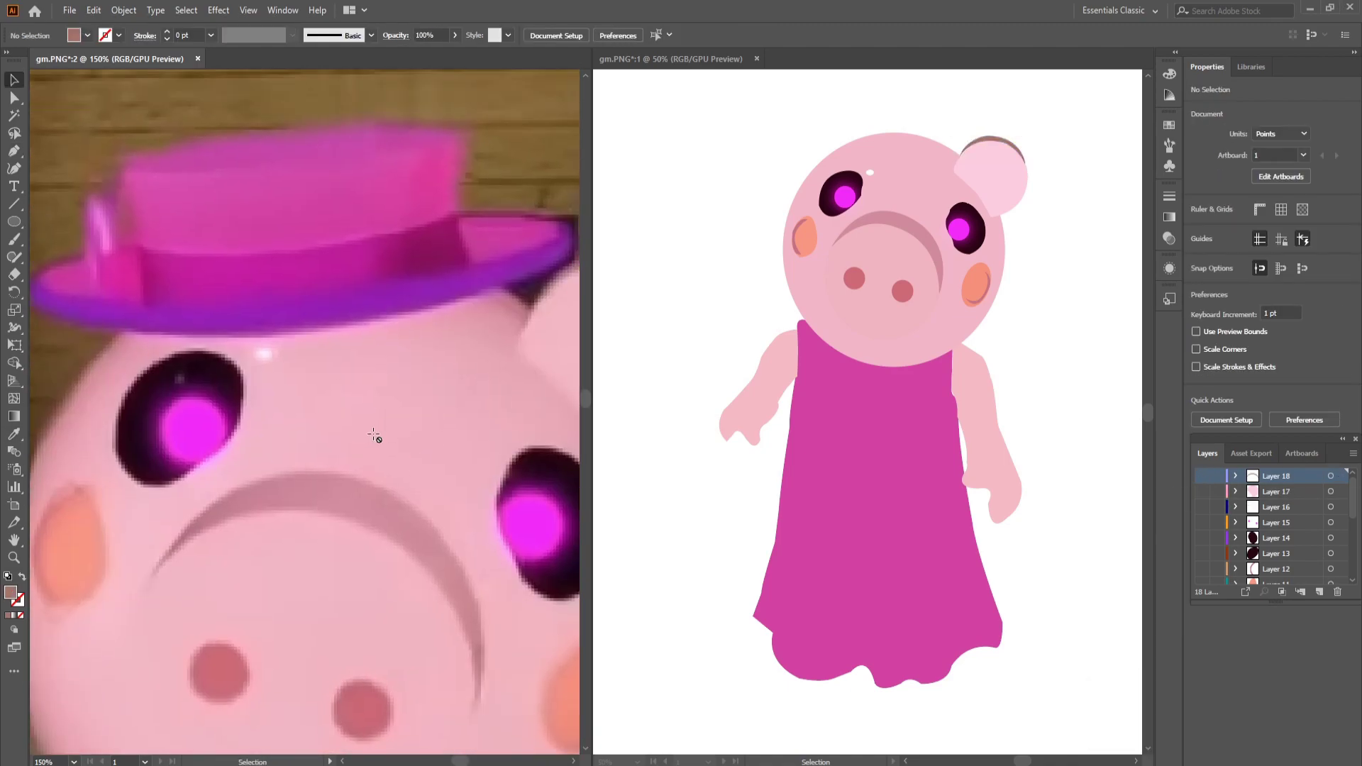
{"action": "scroll", "coordinate": [355, 411], "scroll_direction": "up", "scroll_amount": 2}
{"action": "scroll", "coordinate": [333, 378], "scroll_direction": "left", "scroll_amount": 2}
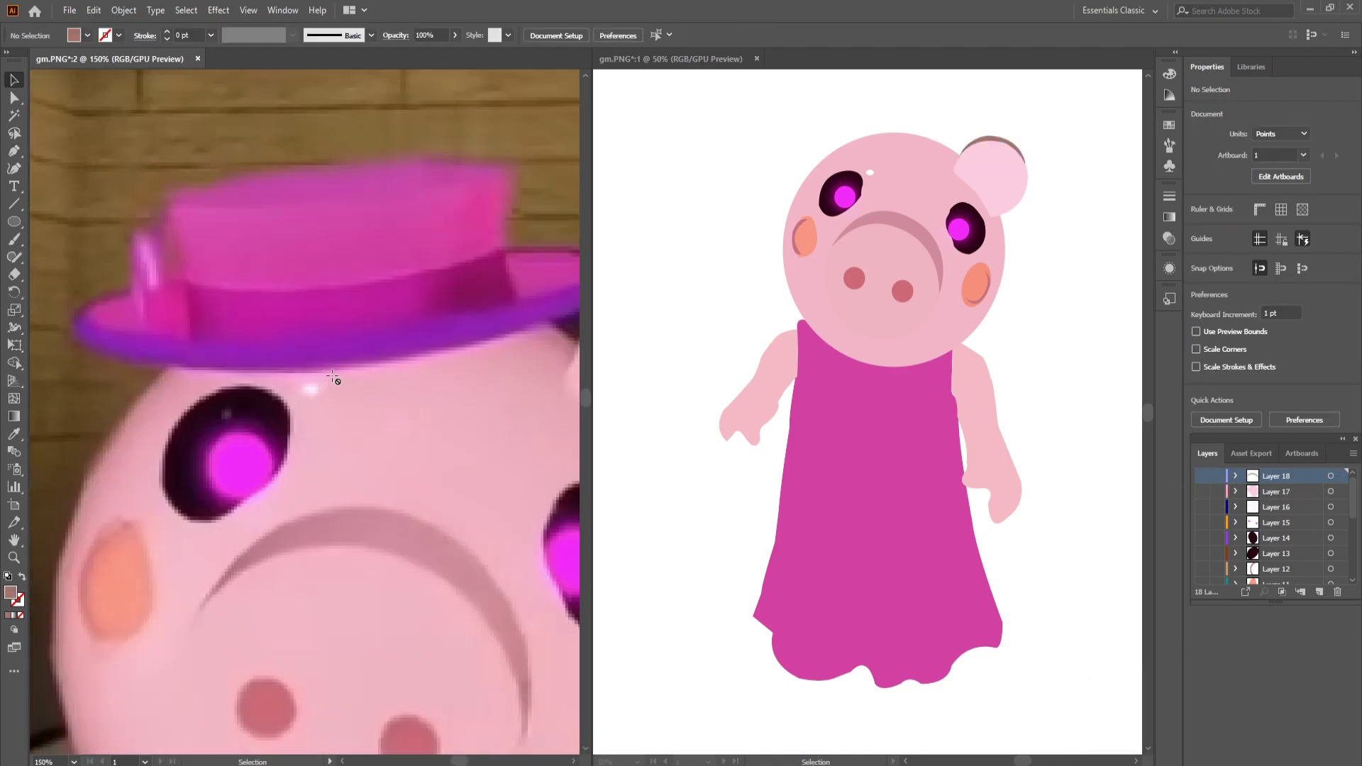
{"action": "scroll", "coordinate": [199, 398], "scroll_direction": "up", "scroll_amount": 2}
{"action": "key", "text": "ctrl+l"}
{"action": "key", "text": "l"}
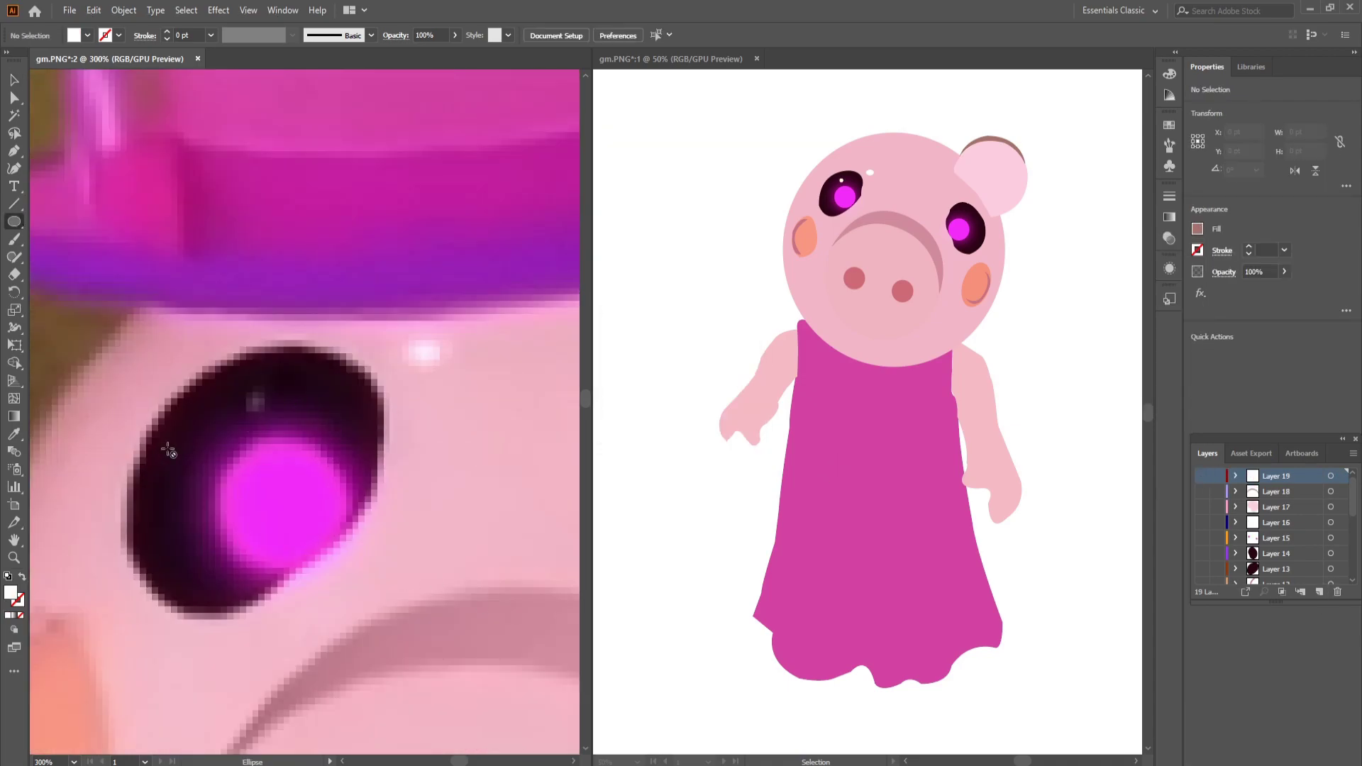
Set the left-eye highlight dot to 60% opacity
{"action": "left_click", "coordinate": [1260, 296]}
{"action": "key", "text": "v"}
{"action": "key", "text": "ctrl+minus"}
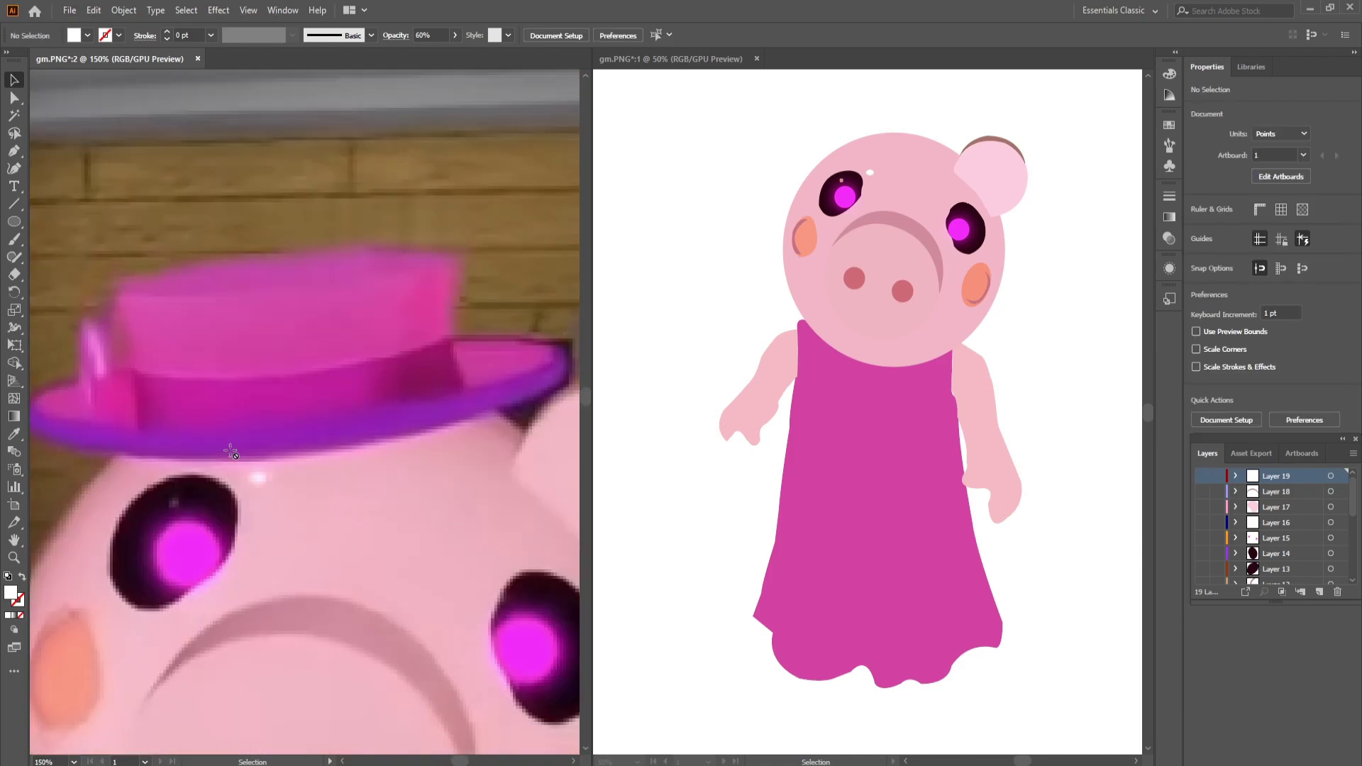
On a new layer, trace the curved purple hat brim across the head
{"action": "key", "text": "ctrl+l"}
{"action": "key", "text": "p"}
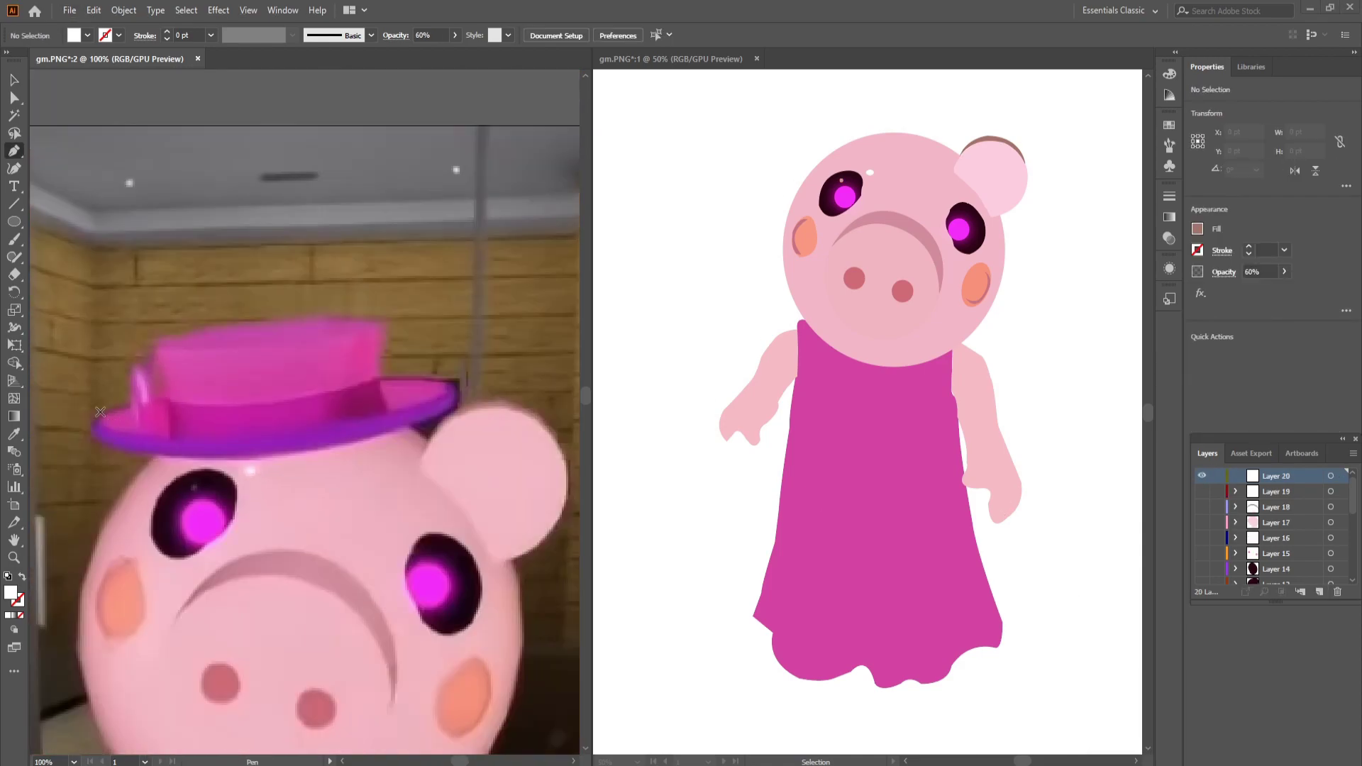
{"action": "left_click", "coordinate": [113, 447]}
{"action": "left_click_drag", "start_coordinate": [193, 448], "coordinate": [213, 458]}
{"action": "key", "text": "ctrl+minus"}
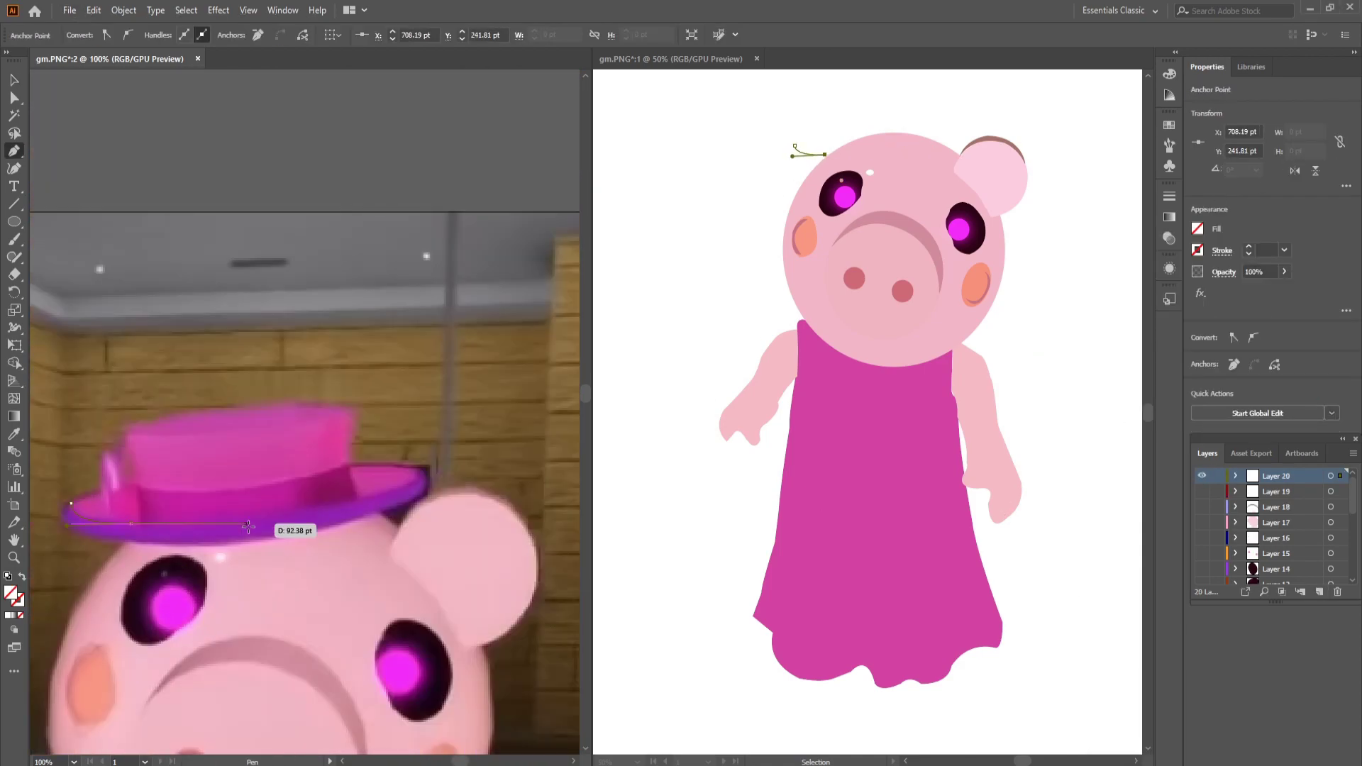
{"action": "key", "text": "ctrl+plus"}
{"action": "left_click_drag", "start_coordinate": [395, 481], "coordinate": [358, 455]}
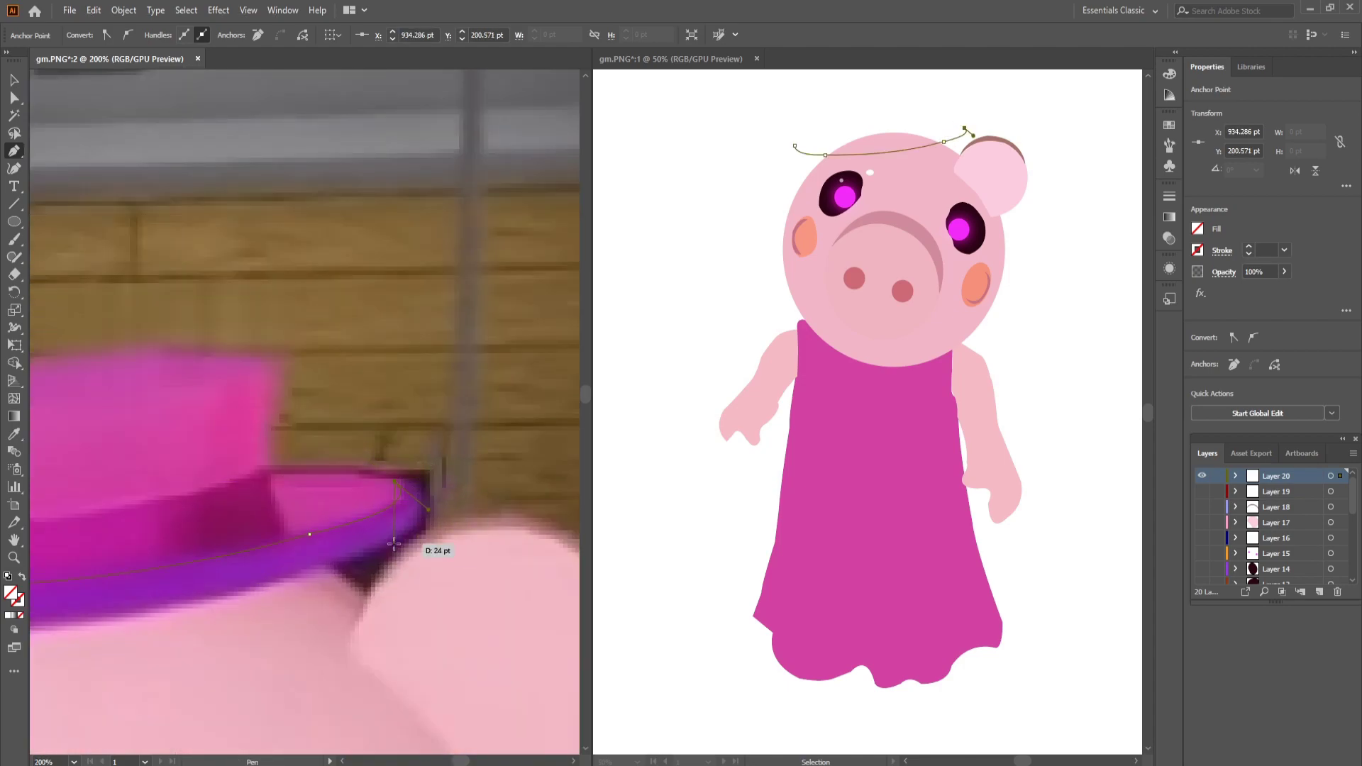
{"action": "key", "text": "ctrl+minus"}
{"action": "left_click", "coordinate": [316, 505]}
{"action": "key", "text": "ctrl+z"}
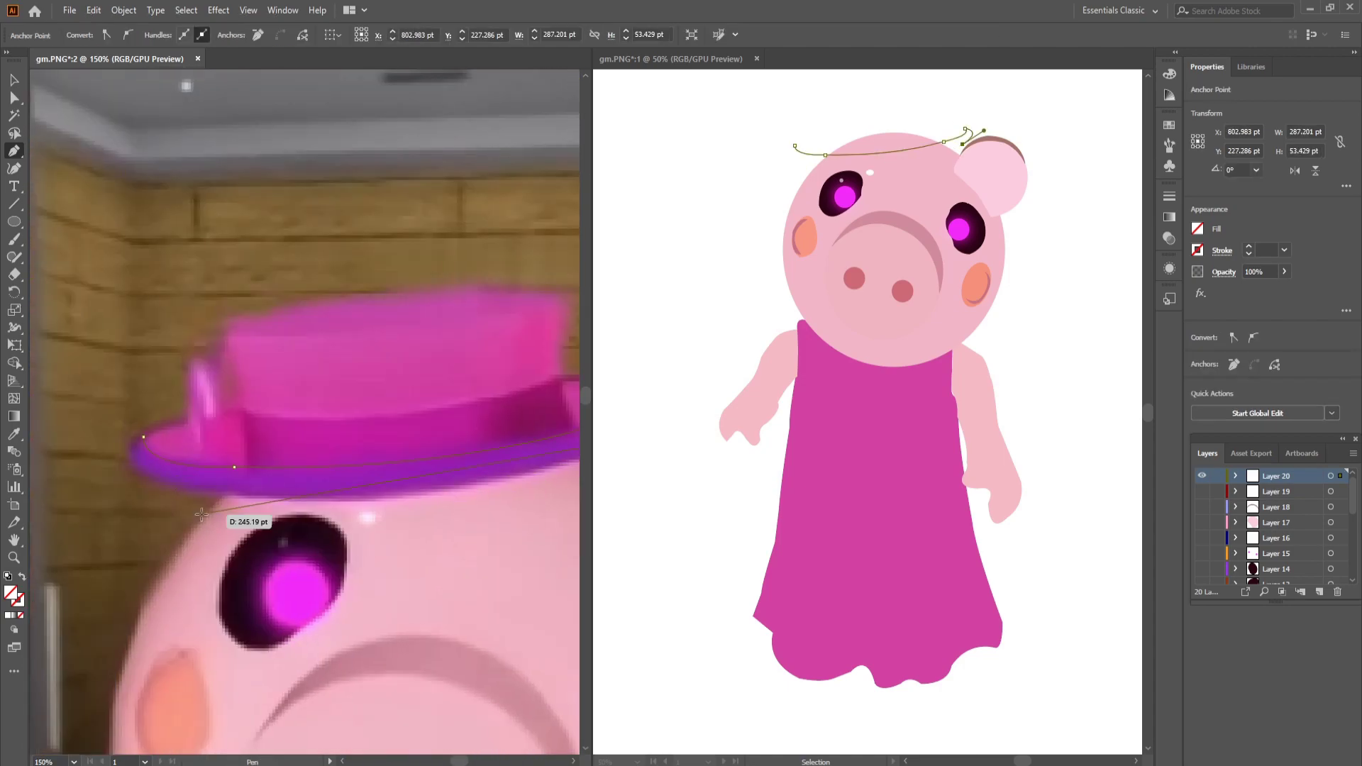
{"action": "key", "text": "ctrl+z"}
{"action": "key", "text": "ctrl+z"}
{"action": "key", "text": "ctrl+minus"}
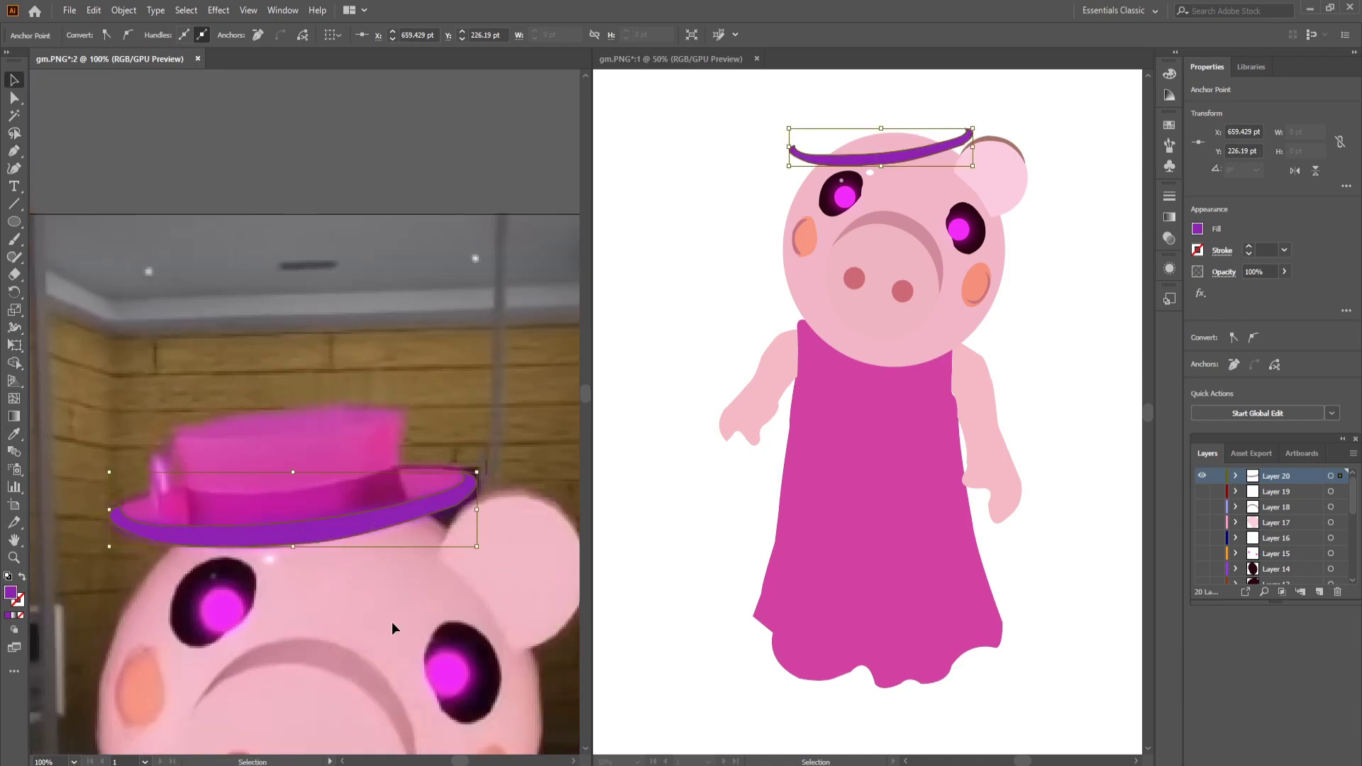
Rework the brim's lower outline, undoing a stray curve
{"action": "left_click", "coordinate": [86, 502]}
{"action": "left_click_drag", "start_coordinate": [176, 516], "coordinate": [209, 483]}
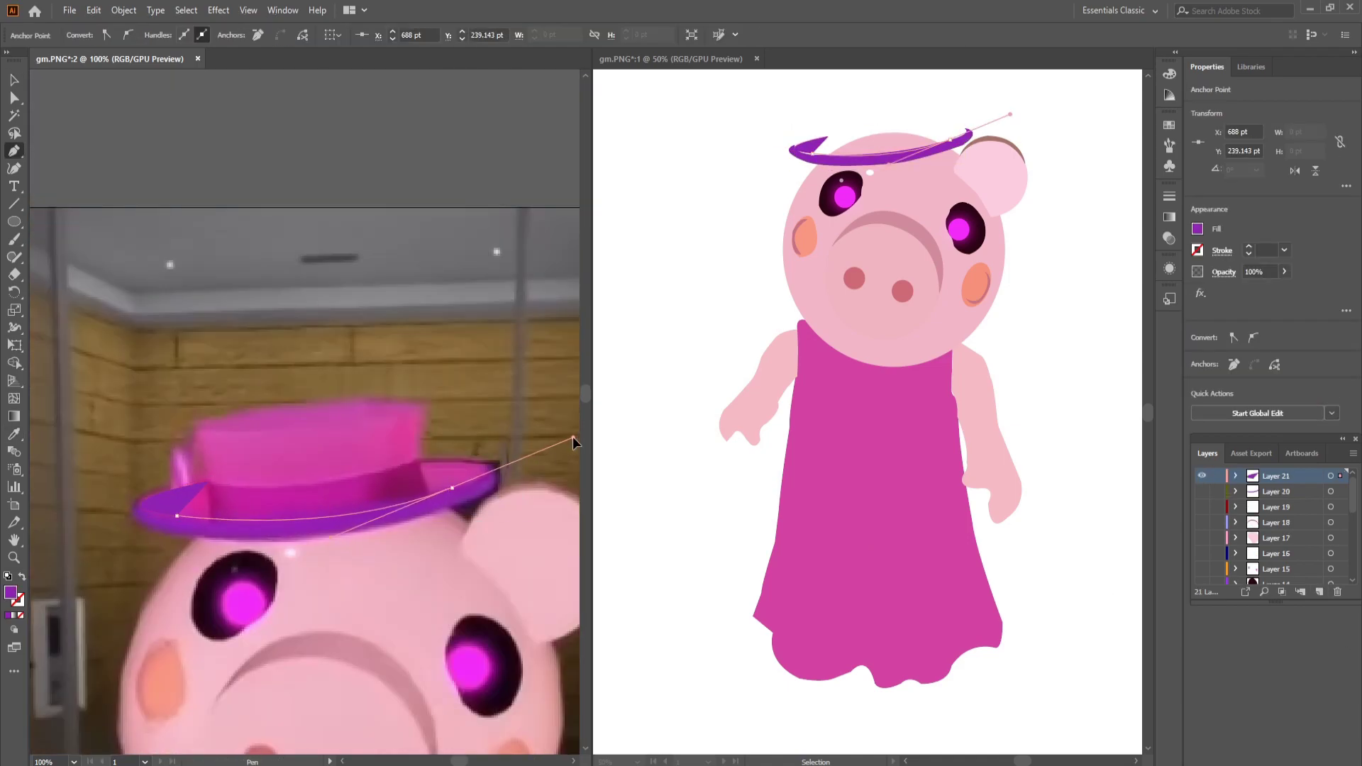
{"action": "key", "text": "ctrl+z"}
{"action": "key", "text": "ctrl+plus"}
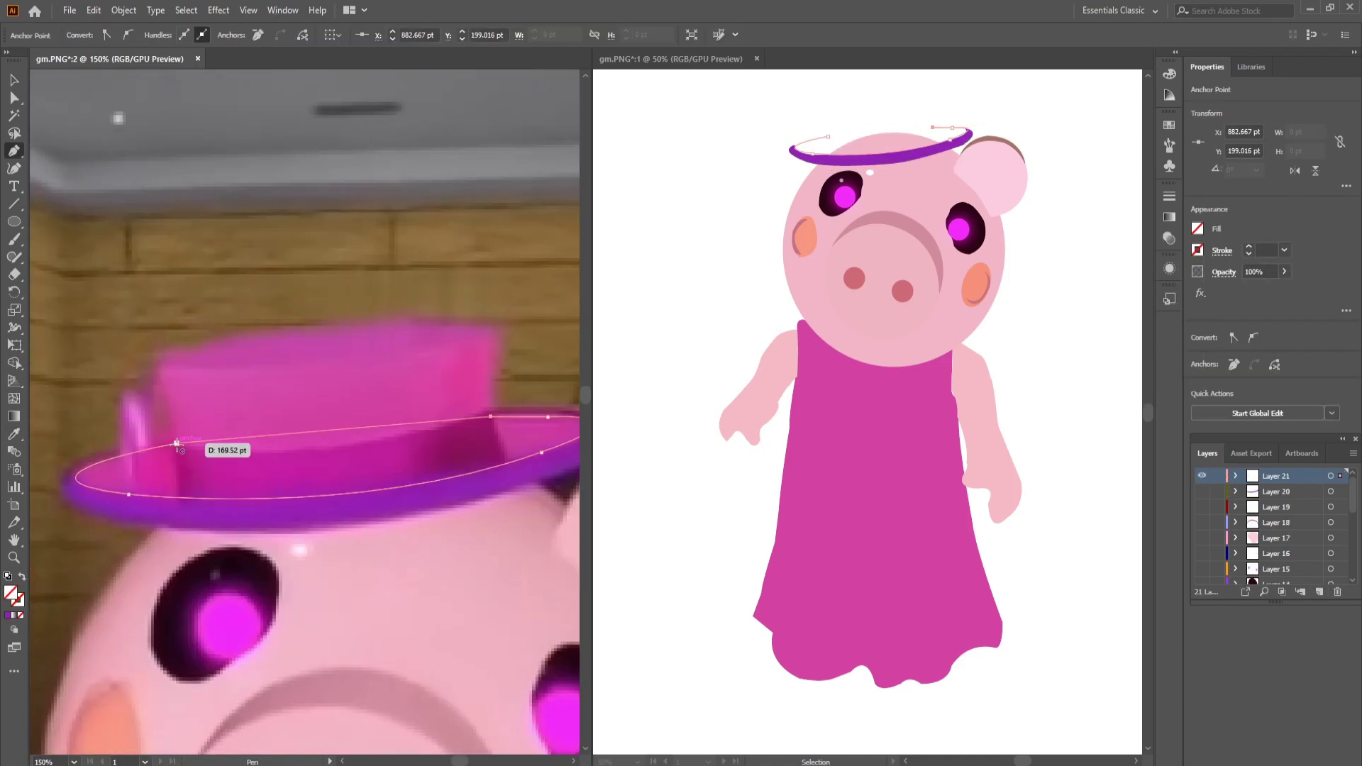
{"action": "left_click", "coordinate": [160, 474]}
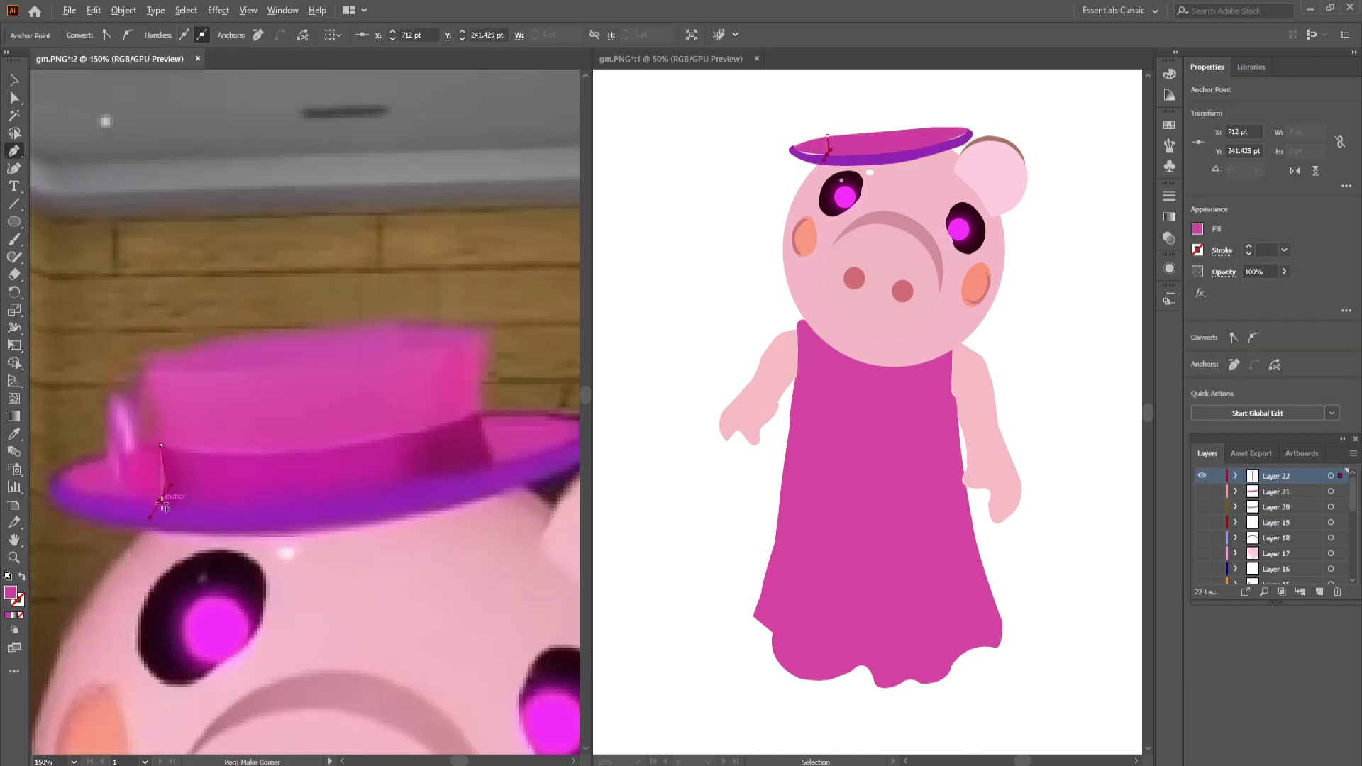
{"action": "key", "text": "ctrl+minus"}
Trace the darker magenta hat band and fill it with the sampled colour
{"action": "left_click", "coordinate": [427, 459]}
{"action": "left_click", "coordinate": [213, 482]}
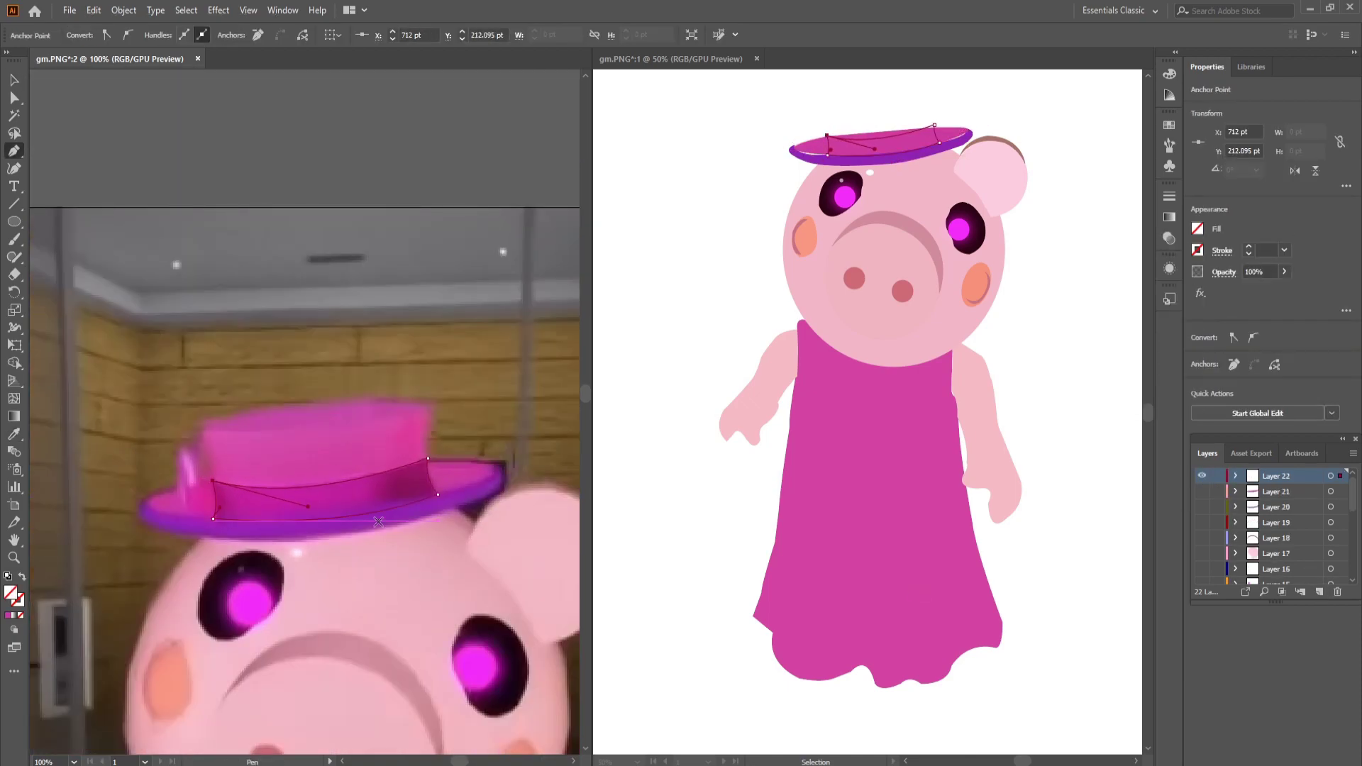
{"action": "key", "text": "i"}
{"action": "left_click", "coordinate": [397, 496]}
{"action": "key", "text": "ctrl+shift+a"}
{"action": "key", "text": "ctrl+l"}
{"action": "key", "text": "ctrl+plus"}
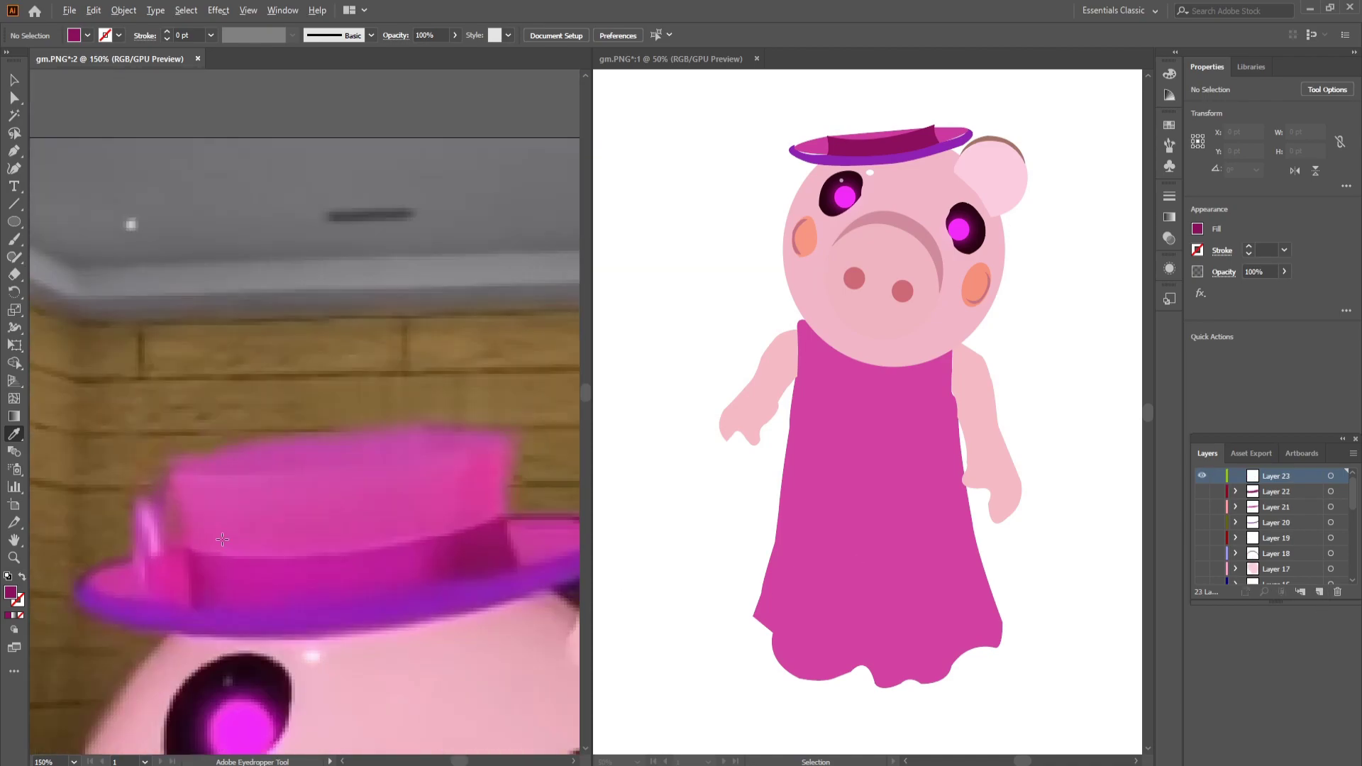
Trace the magenta hat crown above the band
{"action": "key", "text": "p"}
{"action": "left_click", "coordinate": [170, 468]}
{"action": "left_click_drag", "start_coordinate": [428, 435], "coordinate": [511, 388]}
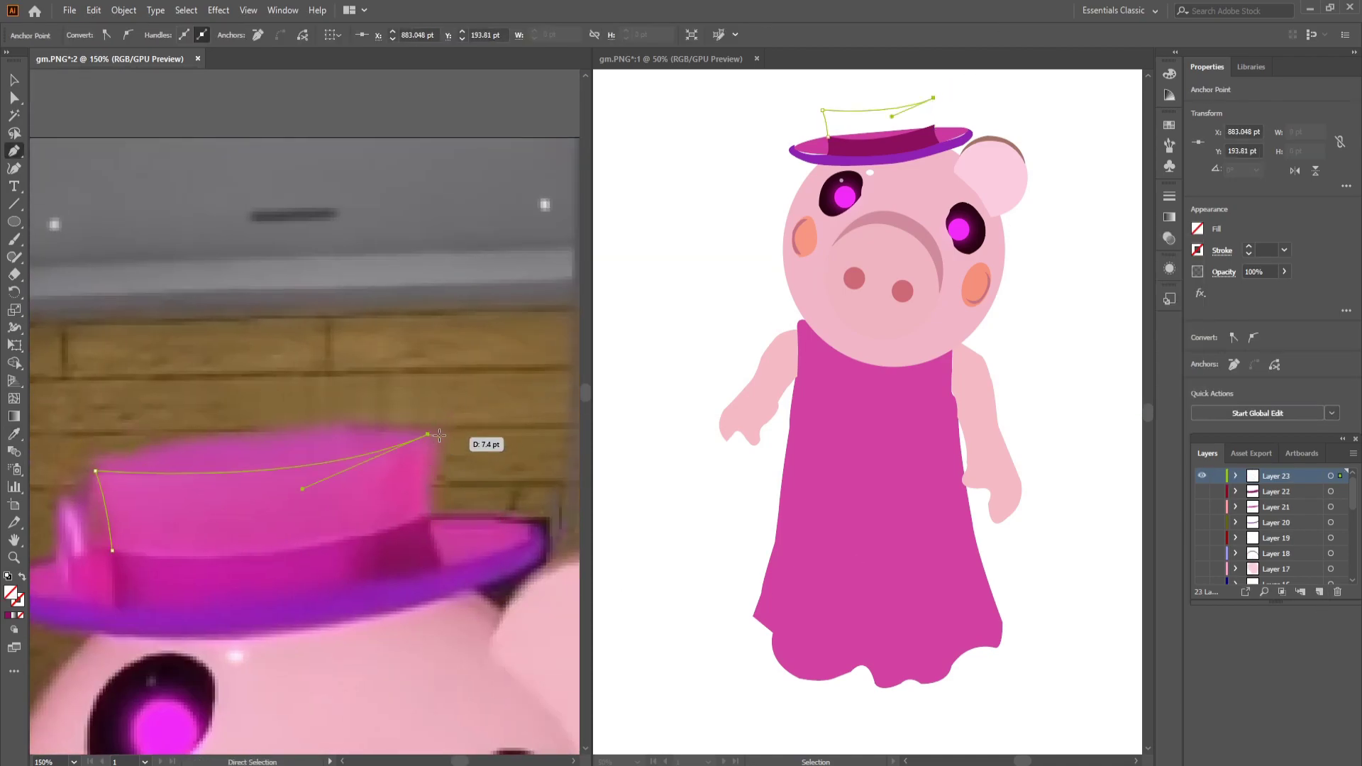
{"action": "left_click", "coordinate": [95, 471]}
{"action": "key", "text": "ctrl+minus"}
{"action": "key", "text": "v"}
{"action": "key", "text": "ctrl+shift+a"}
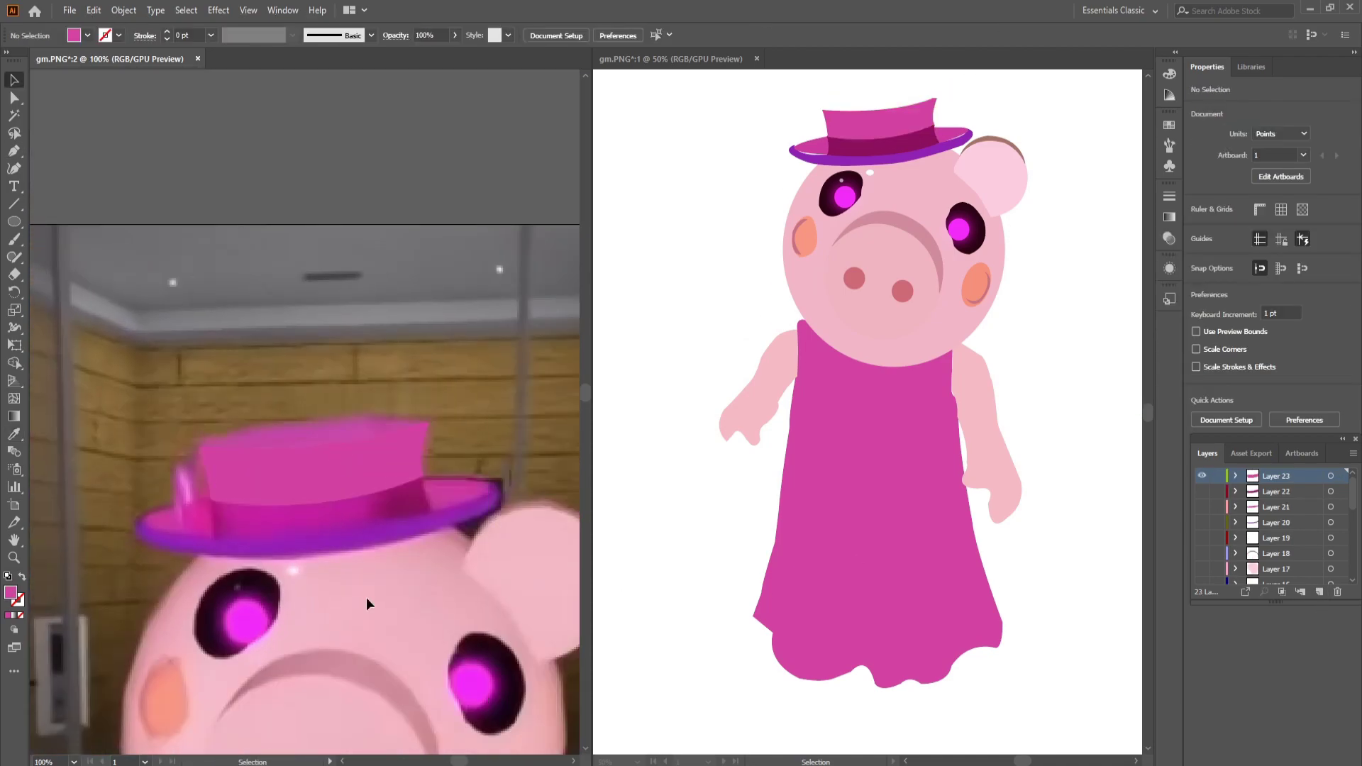
Add a light highlight along the hat top, filled with sampled pink
{"action": "key", "text": "ctrl+plus"}
{"action": "key", "text": "ctrl+l"}
{"action": "key", "text": "p"}
{"action": "left_click", "coordinate": [411, 511]}
{"action": "key", "text": "ctrl+plus"}
{"action": "key", "text": "ctrl+plus"}
{"action": "key", "text": "ctrl+plus"}
{"action": "left_click", "coordinate": [251, 491]}
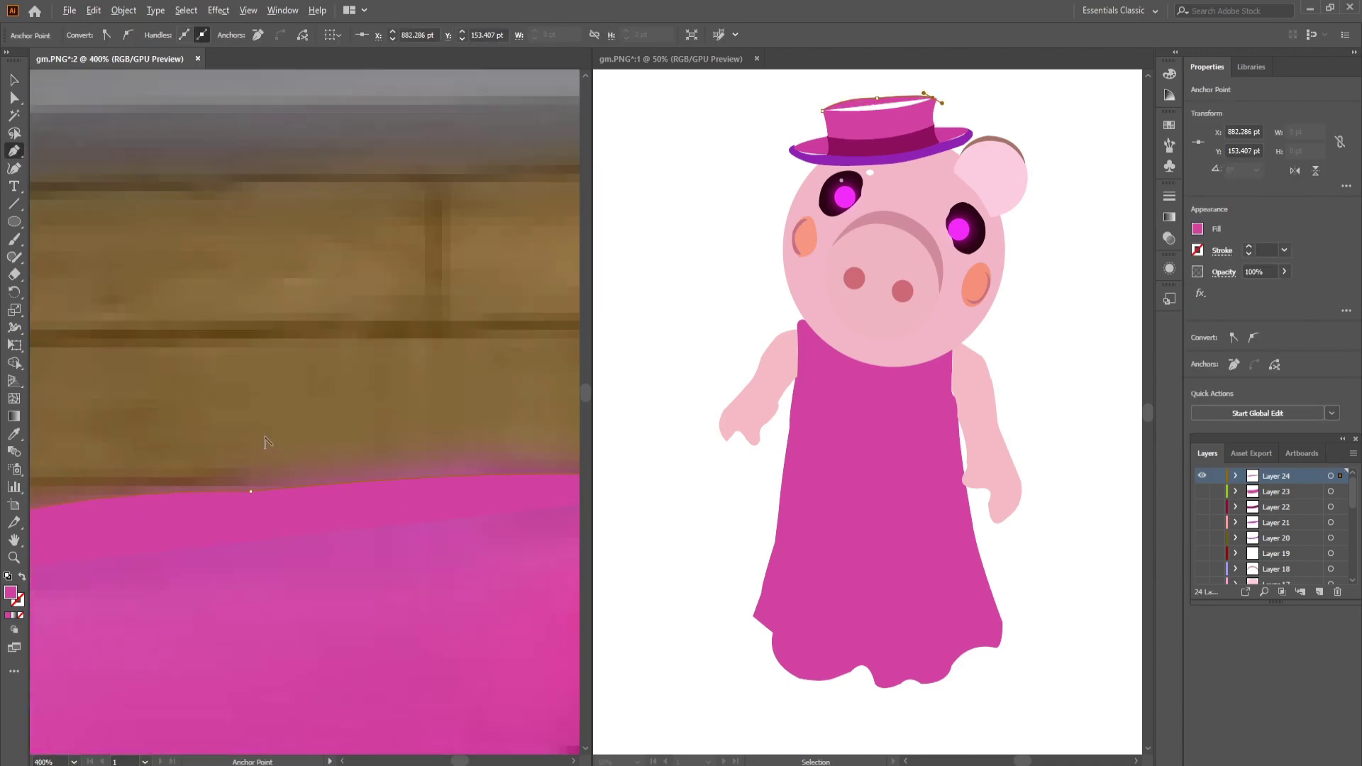
{"action": "key", "text": "ctrl+minus"}
{"action": "key", "text": "ctrl+minus"}
{"action": "key", "text": "ctrl+minus"}
{"action": "left_click_drag", "start_coordinate": [376, 617], "coordinate": [306, 541]}
{"action": "key", "text": "i"}
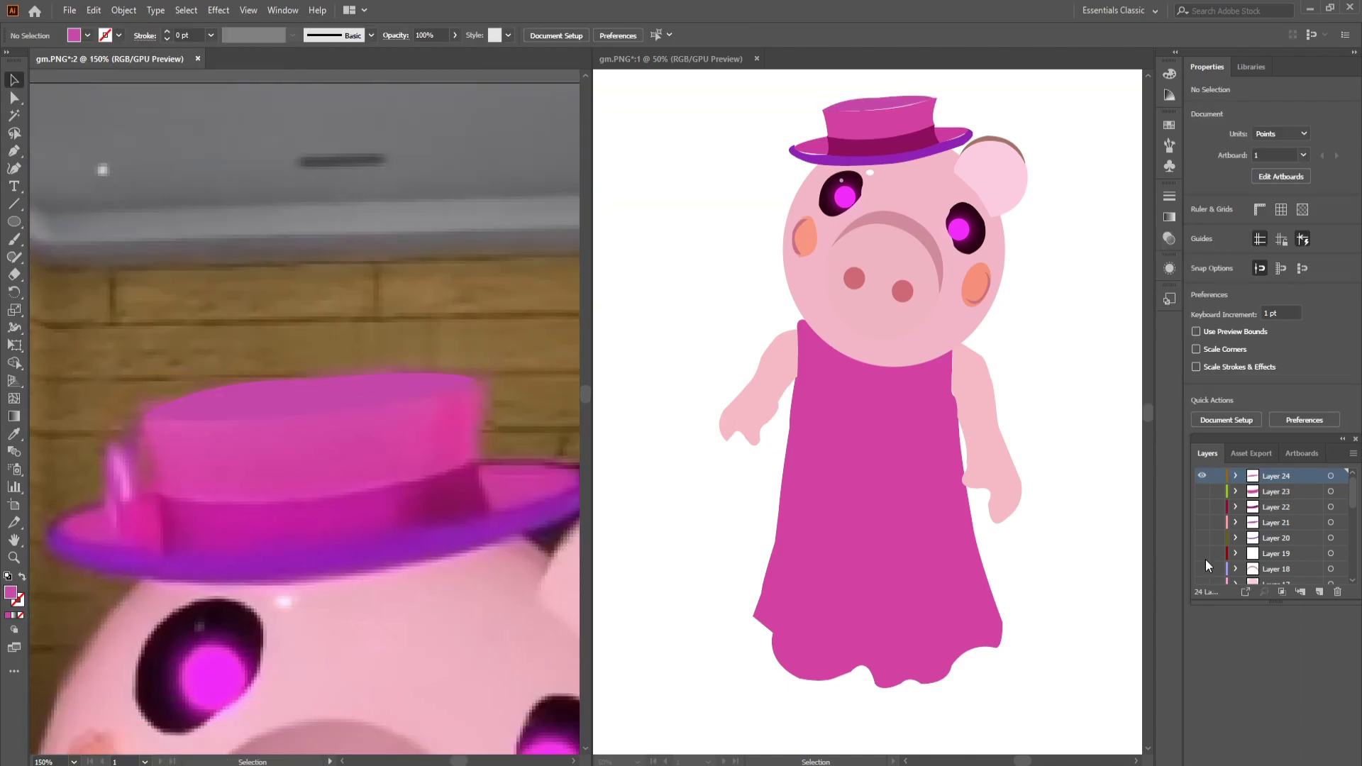
{"action": "left_click", "coordinate": [355, 461]}
{"action": "key", "text": "v"}
{"action": "key", "text": "ctrl+shift+a"}
Draw a small curled pink accent on the hat's left side
{"action": "scroll", "coordinate": [460, 494], "scroll_direction": "up", "scroll_amount": 2}
{"action": "key", "text": "ctrl+l"}
{"action": "key", "text": "p"}
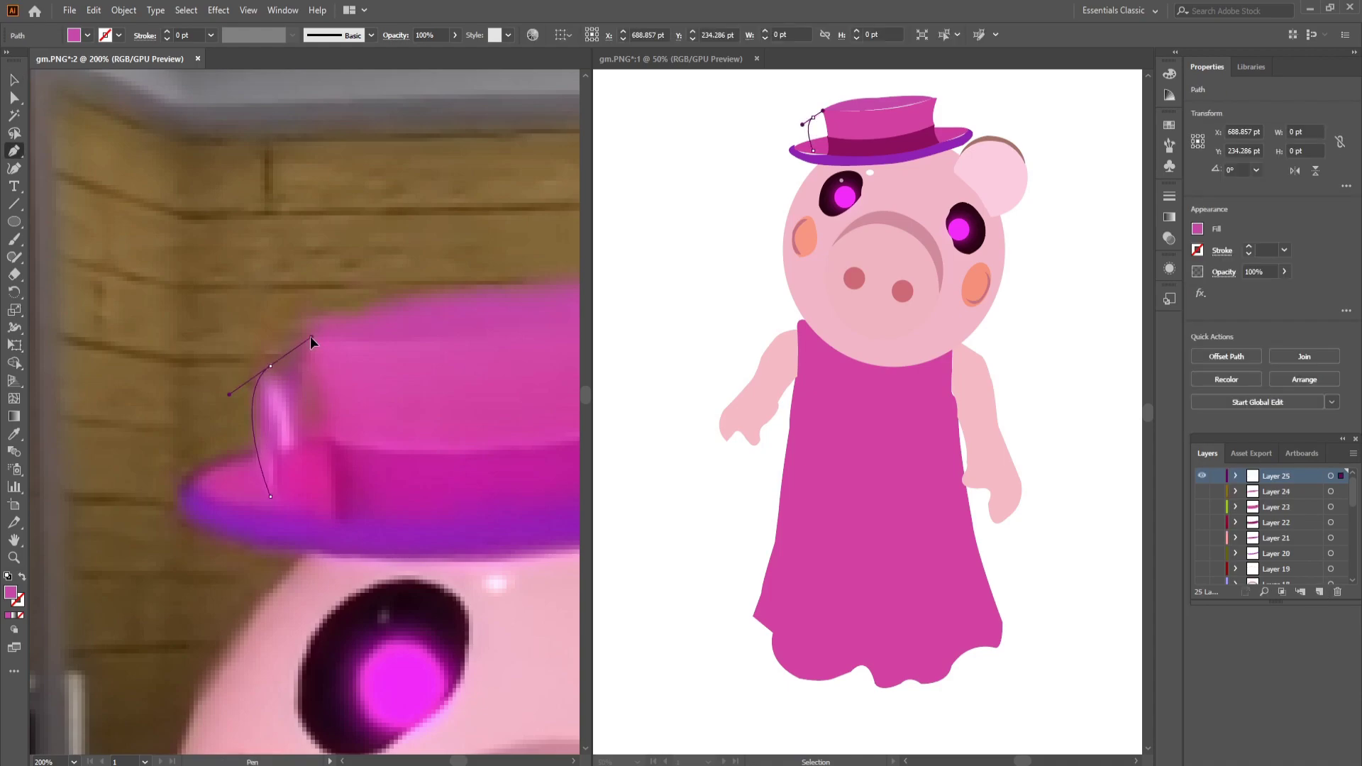
{"action": "left_click", "coordinate": [270, 497]}
{"action": "left_click_drag", "start_coordinate": [270, 366], "coordinate": [281, 355]}
{"action": "left_click", "coordinate": [295, 449]}
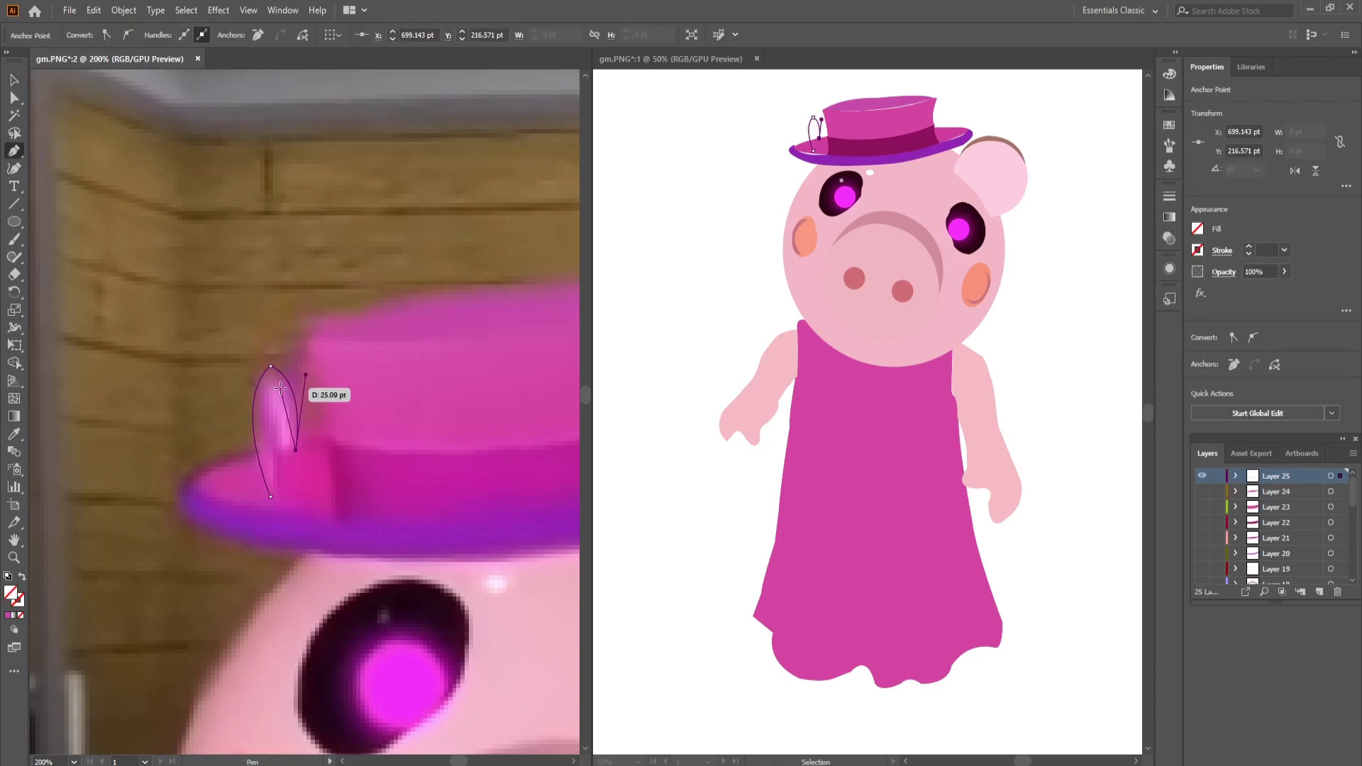
{"action": "left_click", "coordinate": [267, 458]}
{"action": "key", "text": "ctrl+shift+a"}
Add a pale inner loop to the accent and make Layer 25 active
{"action": "key", "text": "ctrl+l"}
{"action": "key", "text": "p"}
{"action": "left_click", "coordinate": [276, 382]}
{"action": "left_click", "coordinate": [293, 444]}
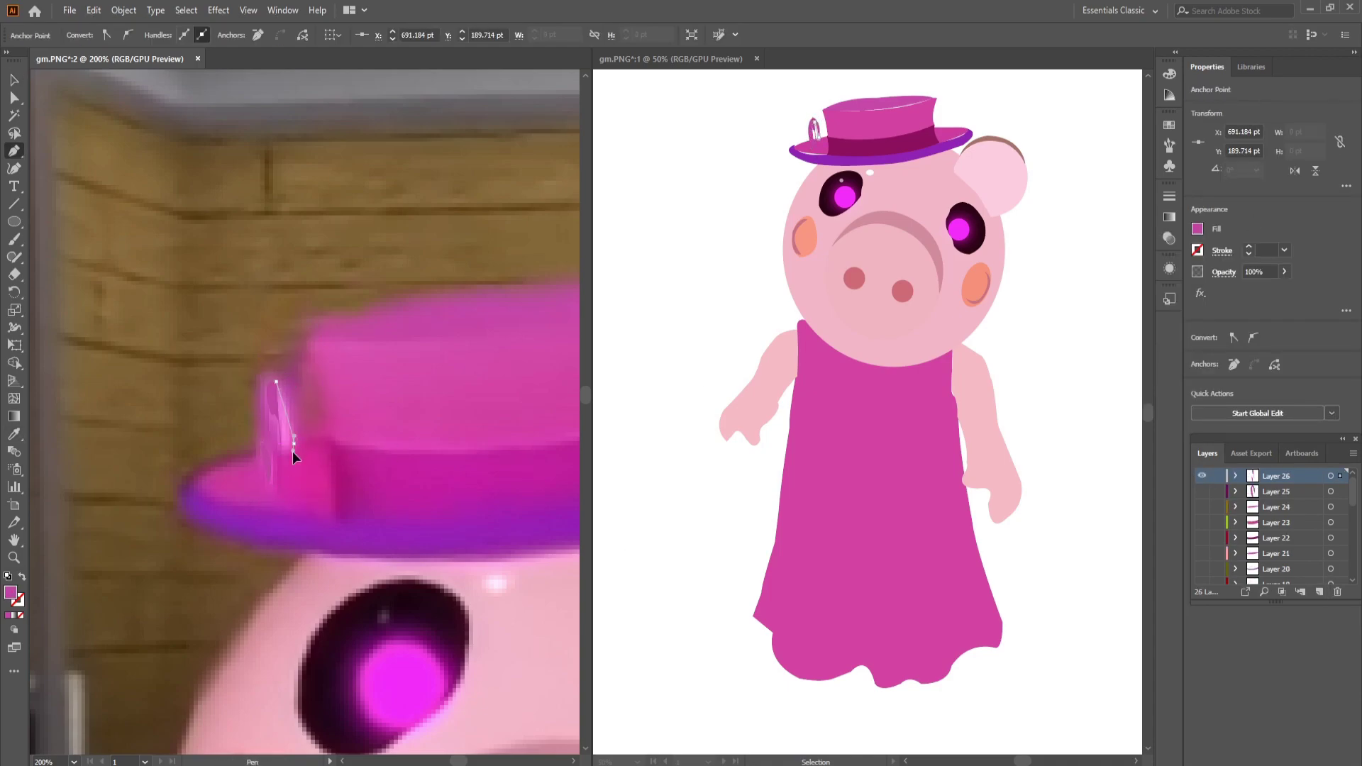
{"action": "left_click", "coordinate": [1277, 491]}
{"action": "key", "text": "v"}
{"action": "key", "text": "ctrl+shift+a"}
Trace the brown grip shape where the left hand holds the bat
{"action": "key", "text": "ctrl+minus"}
{"action": "key", "text": "ctrl+minus"}
{"action": "key", "text": "ctrl+minus"}
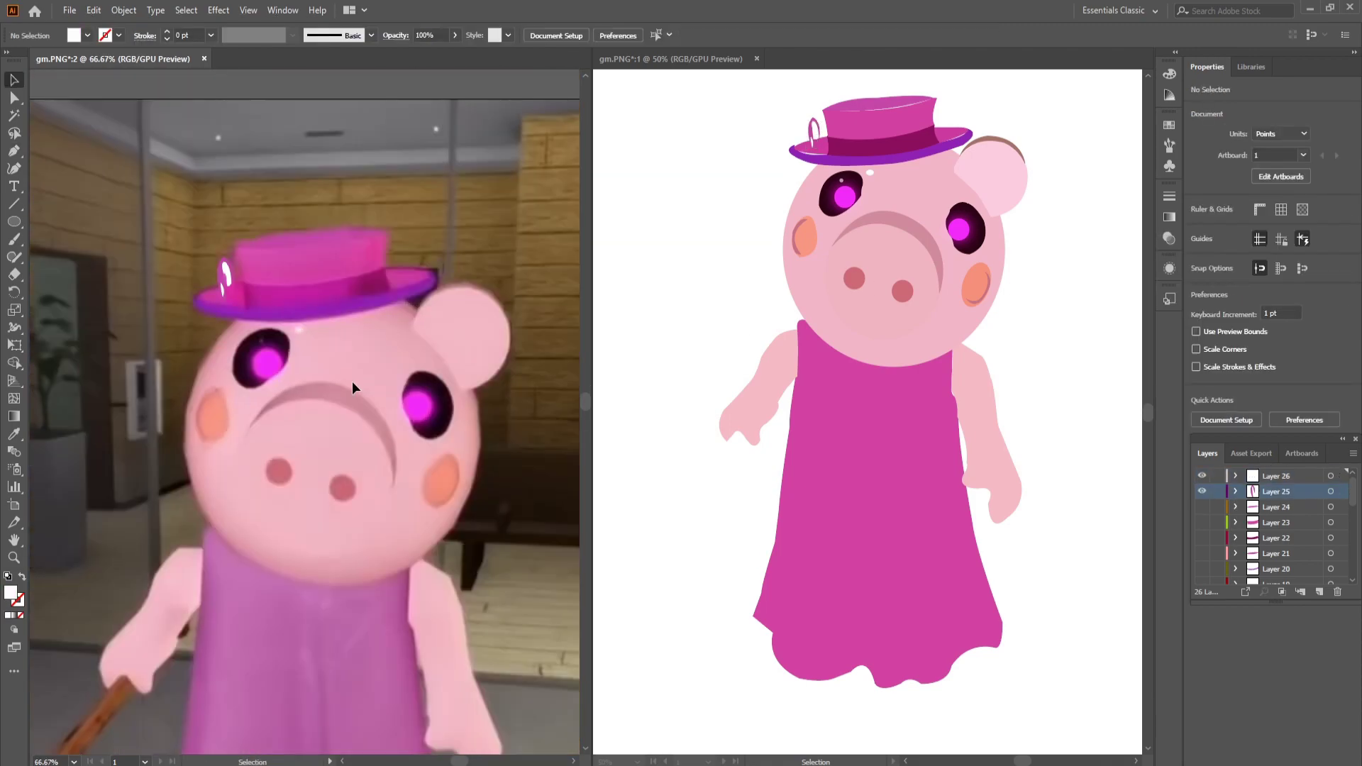
{"action": "scroll", "coordinate": [421, 407], "scroll_direction": "down", "scroll_amount": 5}
{"action": "key", "text": "ctrl+plus"}
{"action": "key", "text": "ctrl+plus"}
{"action": "key", "text": "ctrl+plus"}
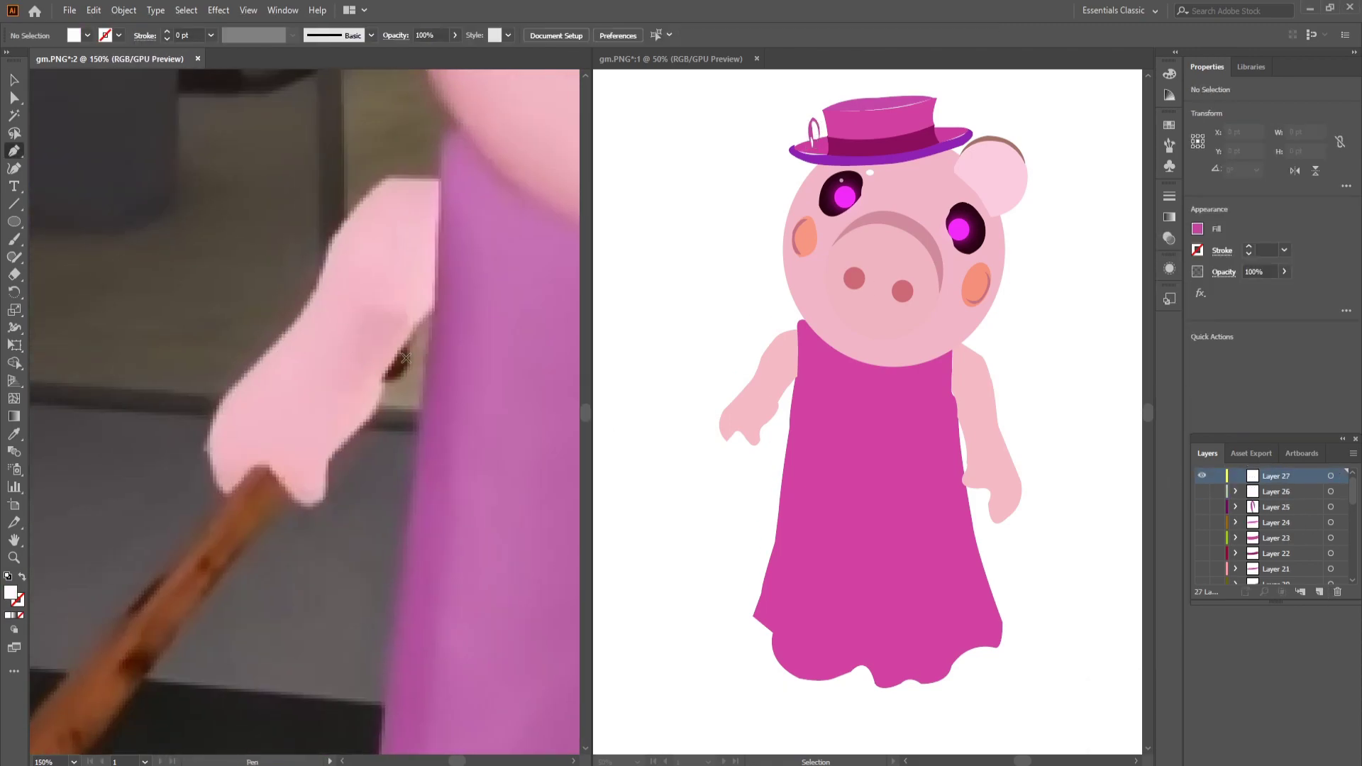
{"action": "key", "text": "p"}
{"action": "left_click", "coordinate": [374, 390]}
{"action": "left_click_drag", "start_coordinate": [406, 334], "coordinate": [430, 310]}
{"action": "key", "text": "v"}
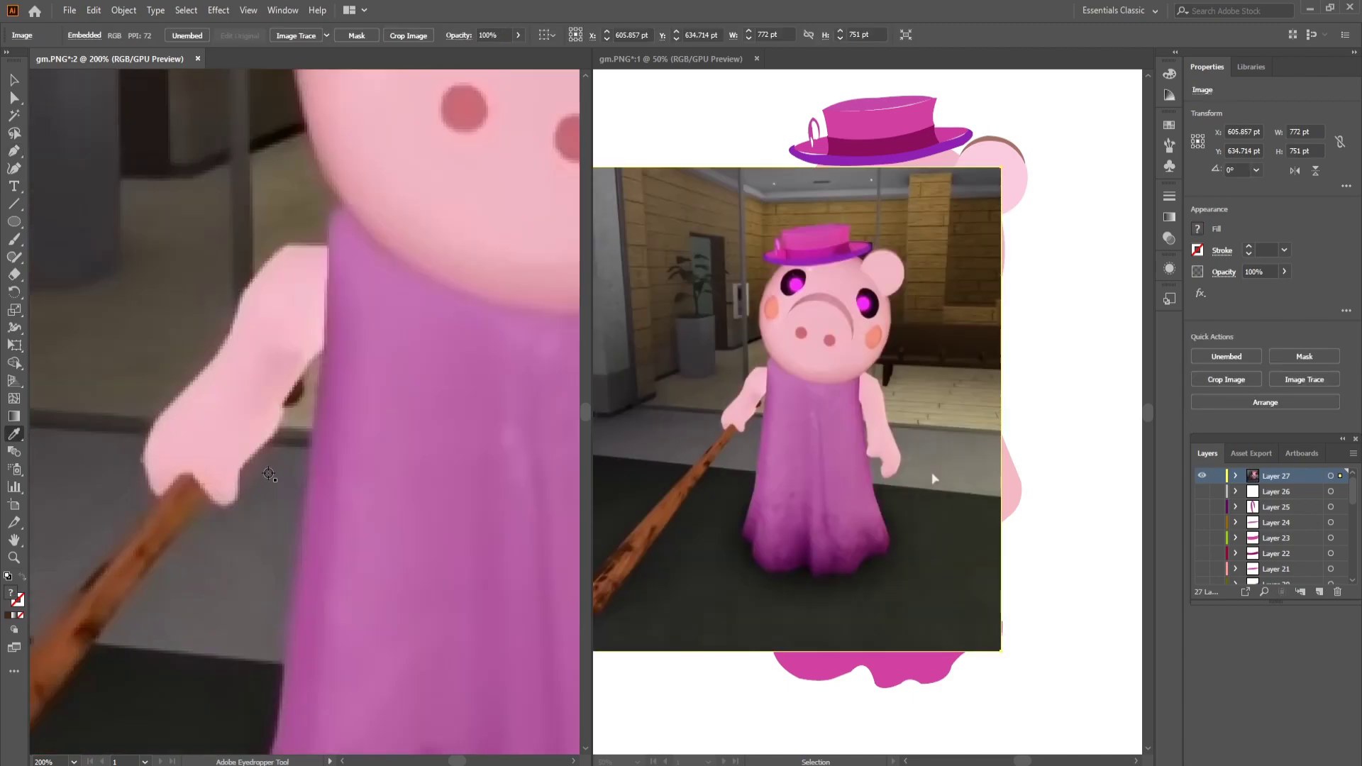
{"action": "scroll", "coordinate": [399, 423], "scroll_direction": "up", "scroll_amount": 5}
{"action": "key", "text": "p"}
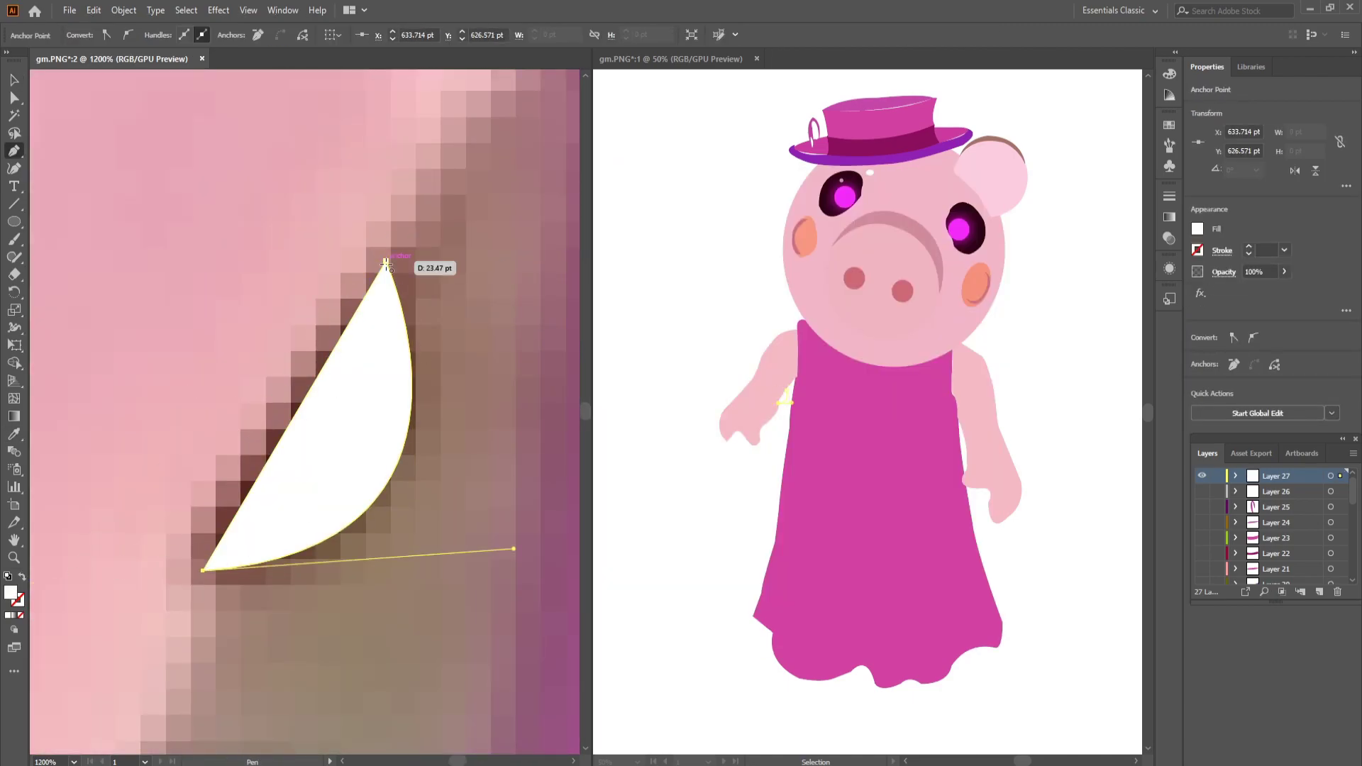
{"action": "left_click", "coordinate": [387, 264]}
{"action": "scroll", "coordinate": [386, 264], "scroll_direction": "down", "scroll_amount": 5}
{"action": "key", "text": "v"}
{"action": "scroll", "coordinate": [305, 411], "scroll_direction": "down", "scroll_amount": 5}
Trace the bat outline from the hand to its rounded tip and fill it wood brown
{"action": "key", "text": "ctrl+minus"}
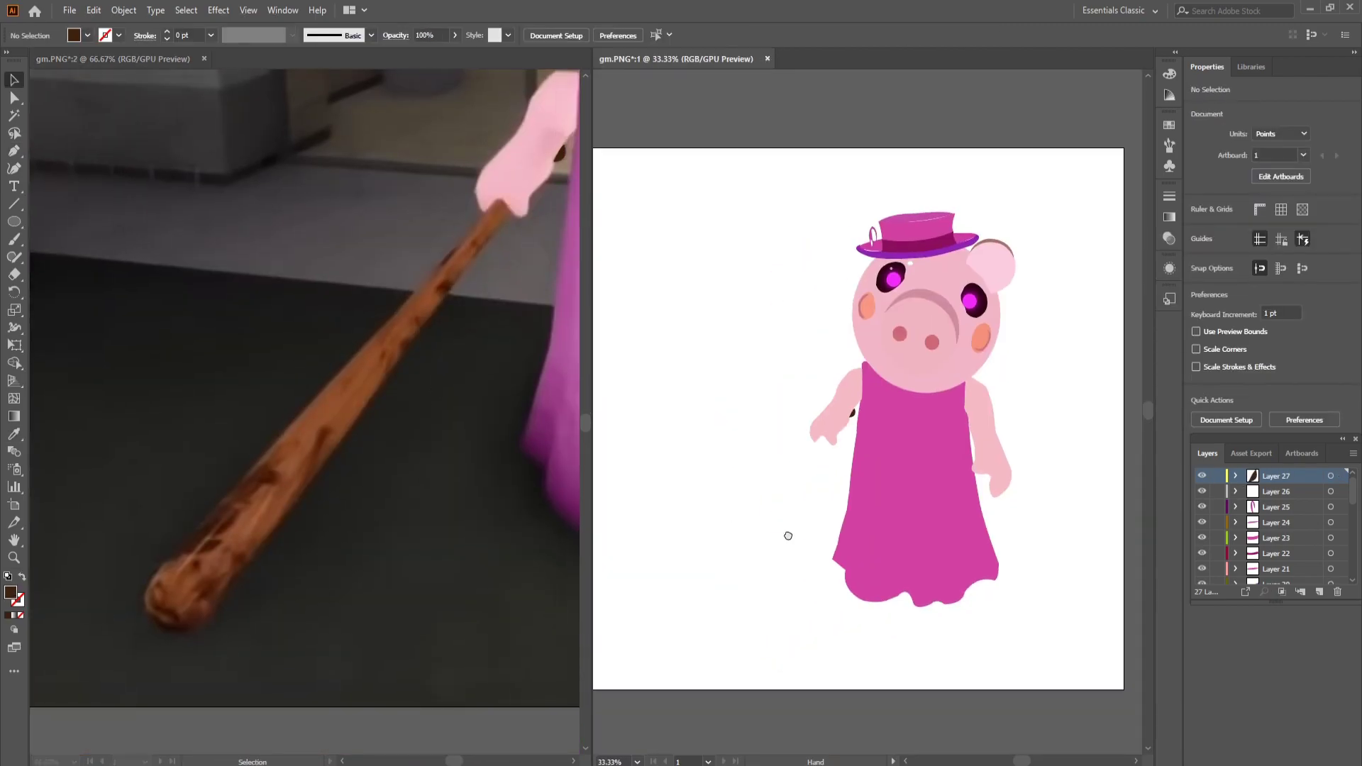
{"action": "scroll", "coordinate": [788, 535], "scroll_direction": "up", "scroll_amount": 2}
{"action": "key", "text": "p"}
{"action": "left_click", "coordinate": [533, 115]}
{"action": "scroll", "coordinate": [358, 343], "scroll_direction": "down", "scroll_amount": 2}
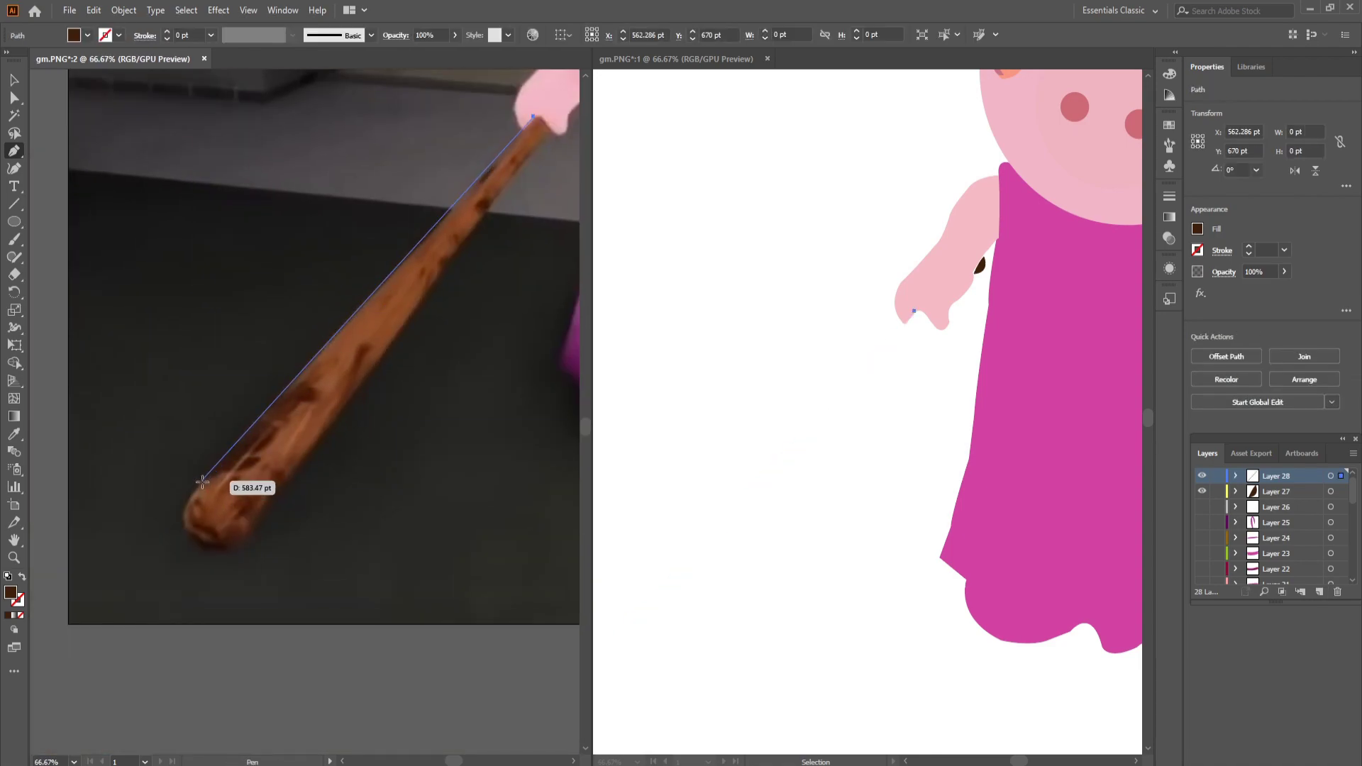
{"action": "left_click", "coordinate": [202, 481]}
{"action": "left_click_drag", "start_coordinate": [227, 440], "coordinate": [213, 468]}
{"action": "left_click_drag", "start_coordinate": [284, 248], "coordinate": [341, 426]}
{"action": "left_click", "coordinate": [340, 501]}
{"action": "left_click", "coordinate": [420, 386]}
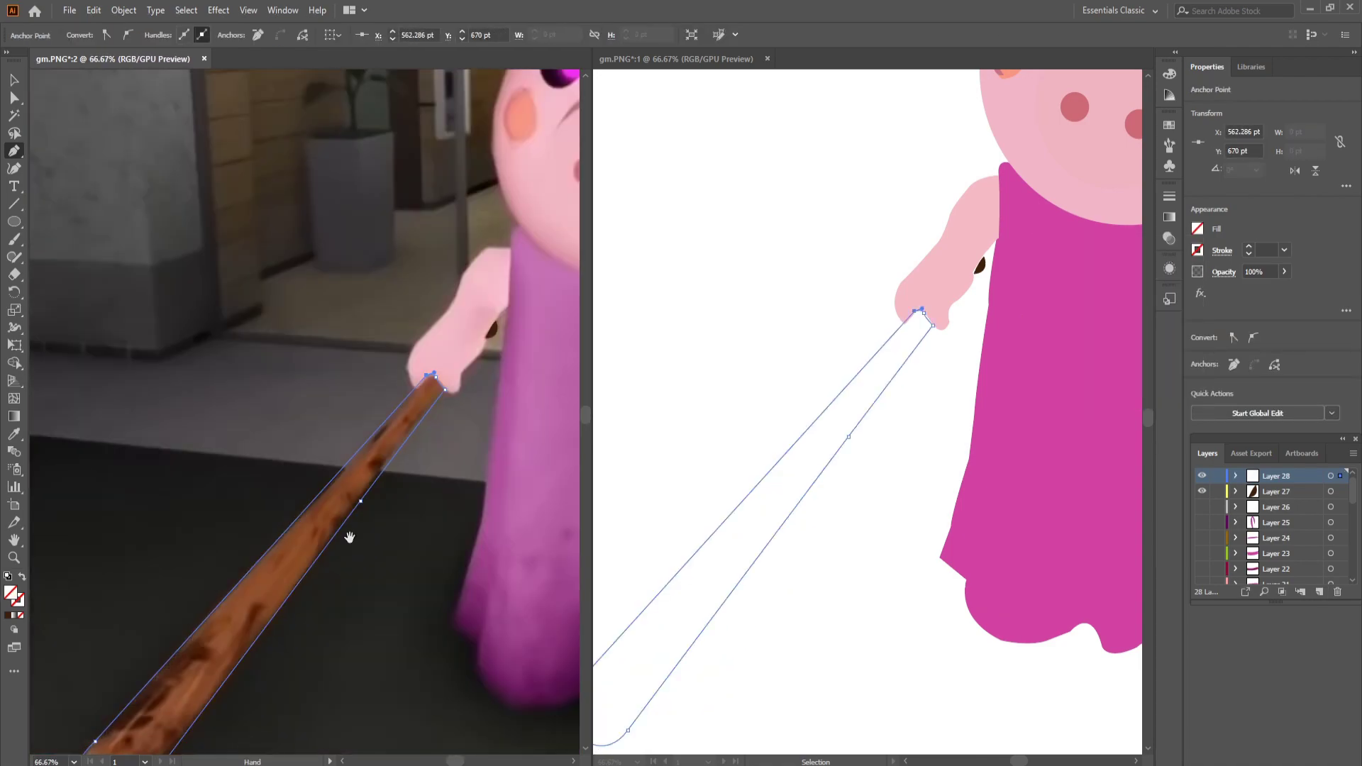
{"action": "key", "text": "i"}
{"action": "left_click", "coordinate": [349, 532]}
{"action": "key", "text": "ctrl+shift+a"}
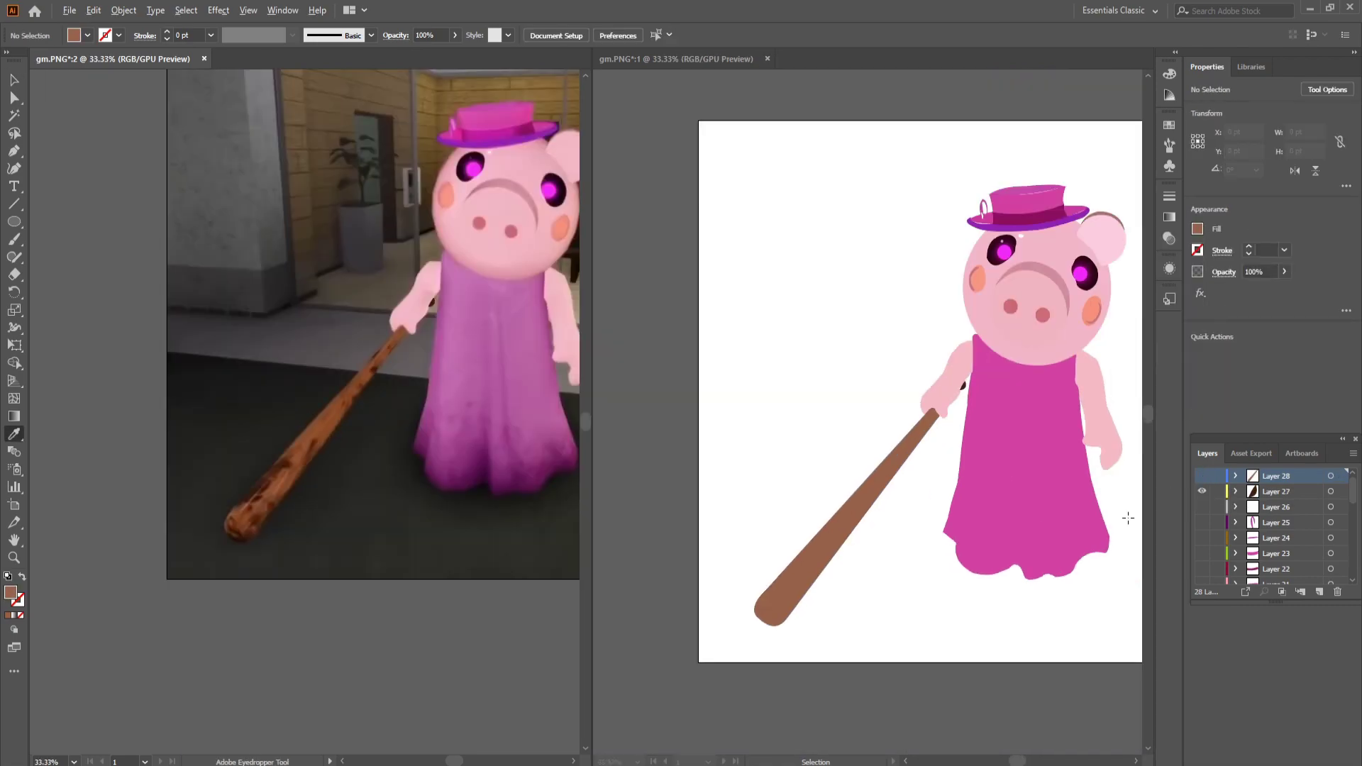
Start drawing dark wood-grain patches along the bat's end
{"action": "key", "text": "p"}
{"action": "left_click_drag", "start_coordinate": [170, 582], "coordinate": [195, 567]}
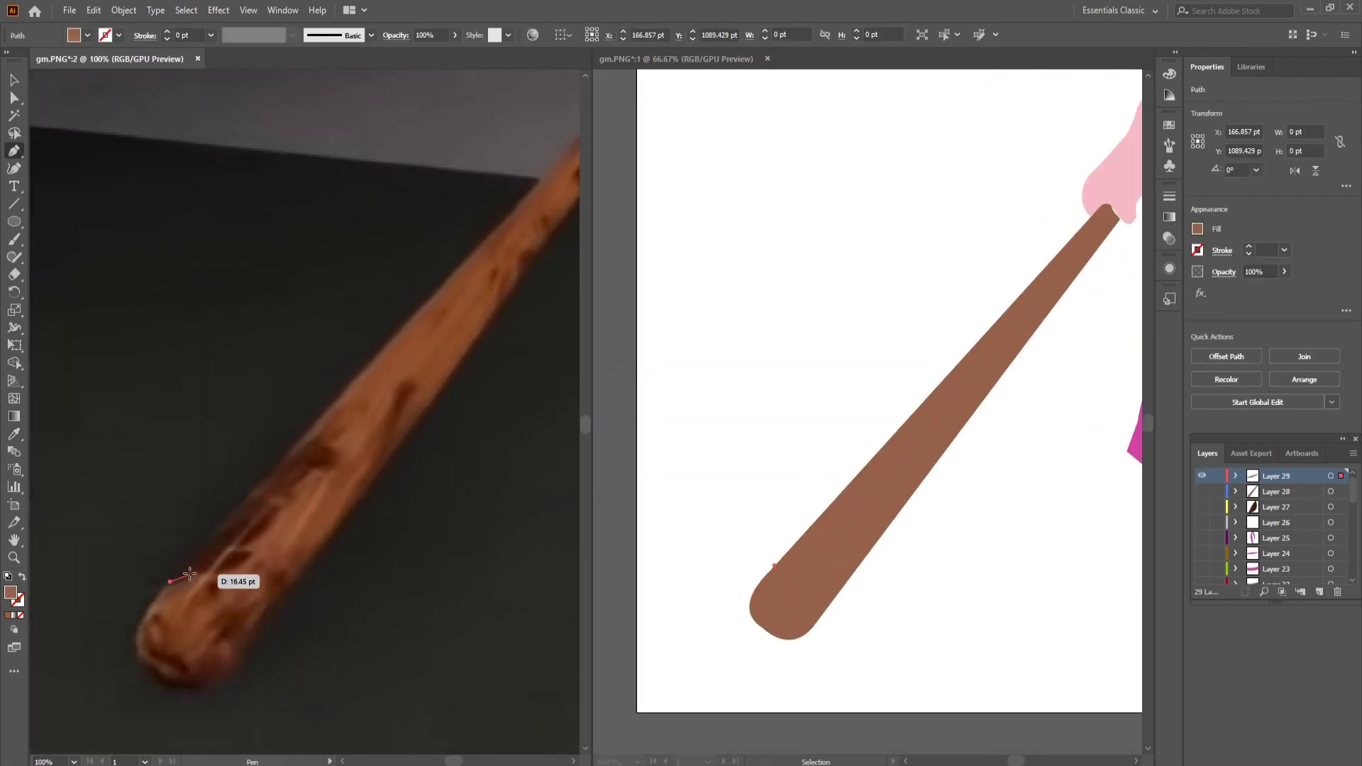
{"action": "left_click_drag", "start_coordinate": [231, 566], "coordinate": [256, 552]}
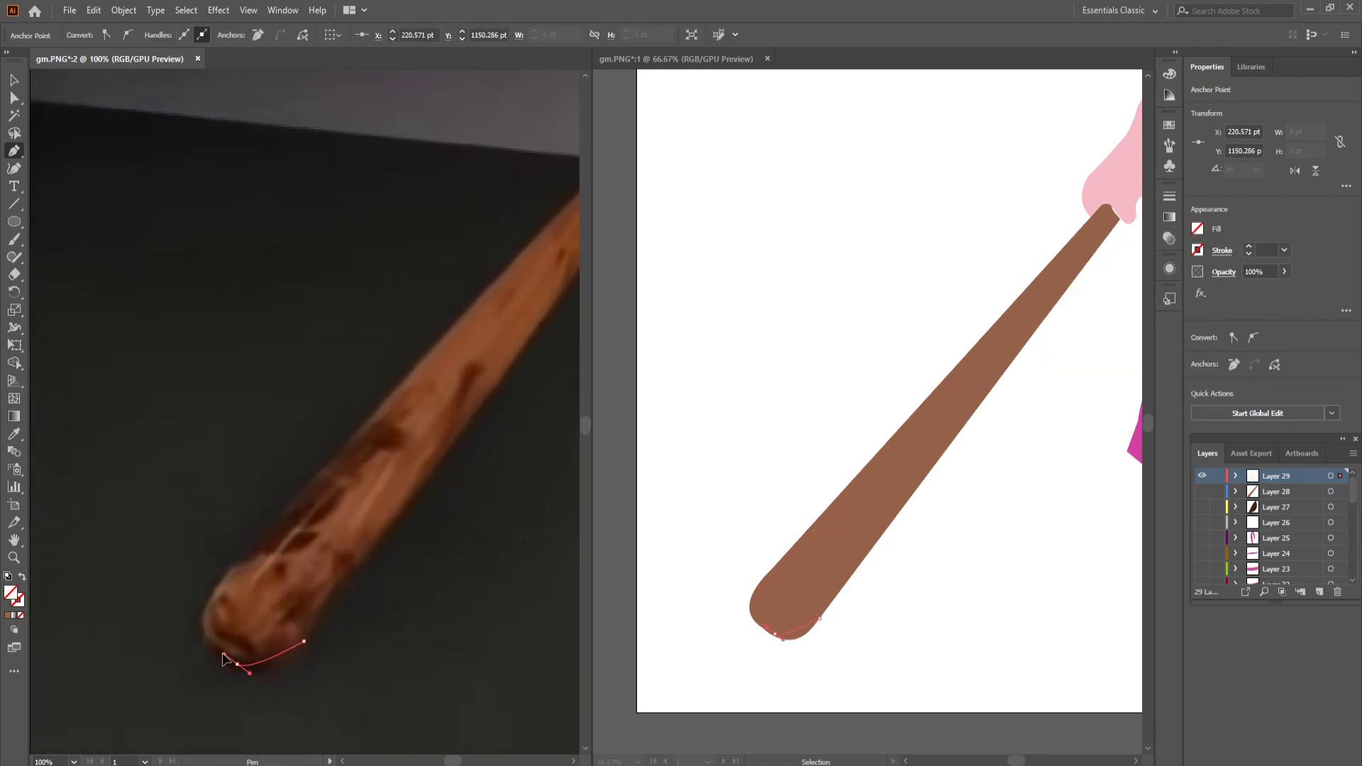
{"action": "mouse_move", "coordinate": [248, 615]}
{"action": "left_mouse_down"}
{"action": "mouse_move", "coordinate": [261, 627]}
{"action": "mouse_move", "coordinate": [275, 577]}
{"action": "left_mouse_up"}
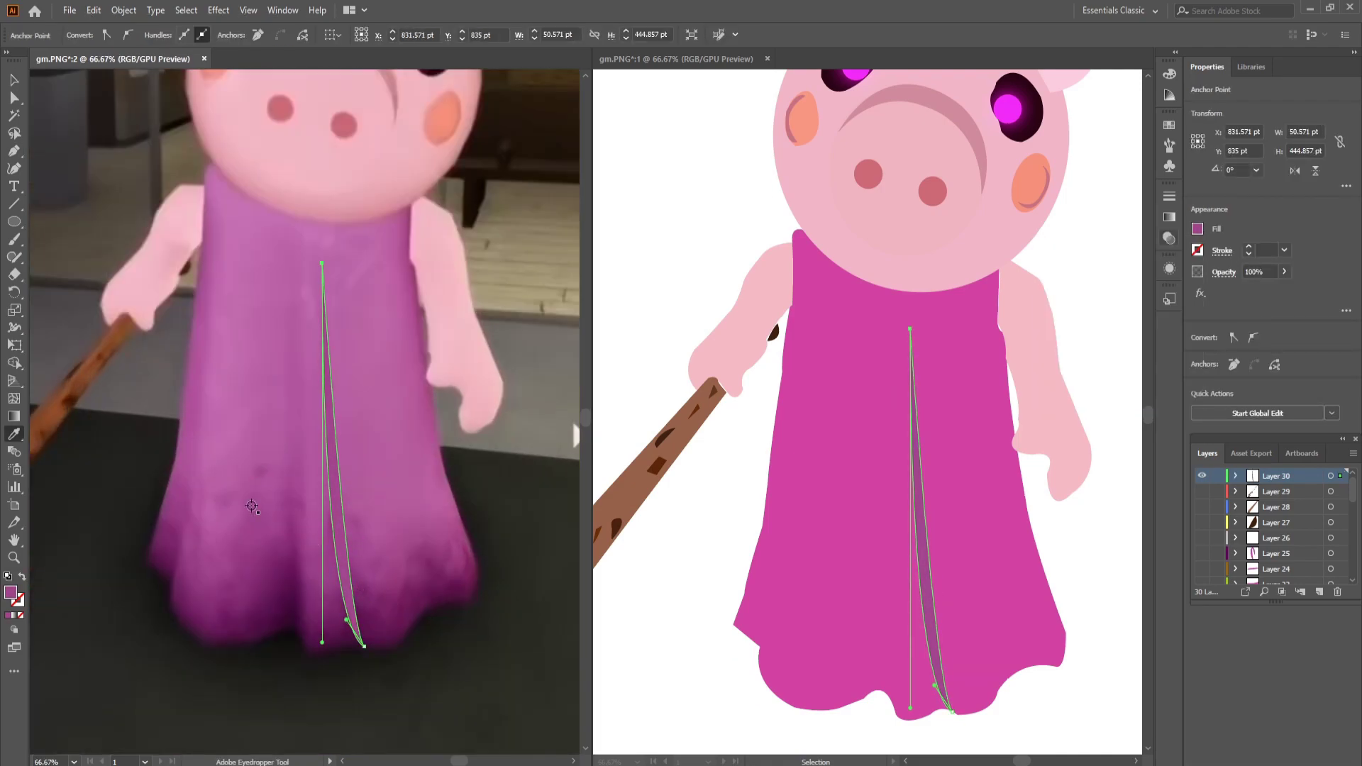
Draw two darker triangular fold streaks down the magenta dress with the Pen tool
{"action": "key", "text": "ctrl+minus"}
{"action": "key", "text": "p"}
{"action": "left_click", "coordinate": [384, 578]}
{"action": "left_click", "coordinate": [392, 589]}
{"action": "left_click", "coordinate": [386, 419]}
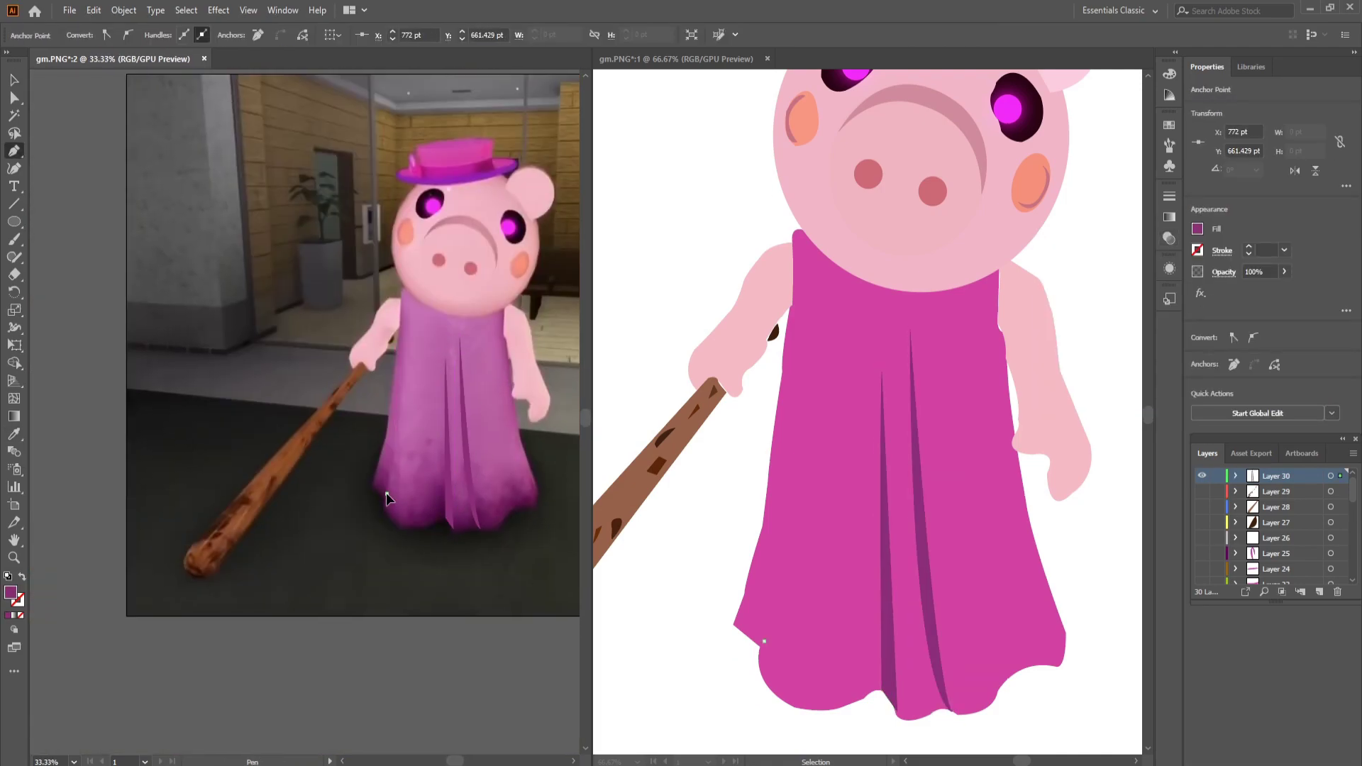
{"action": "key", "text": "ctrl+plus"}
{"action": "key", "text": "ctrl+plus"}
{"action": "key", "text": "ctrl+plus"}
{"action": "key", "text": "ctrl+minus"}
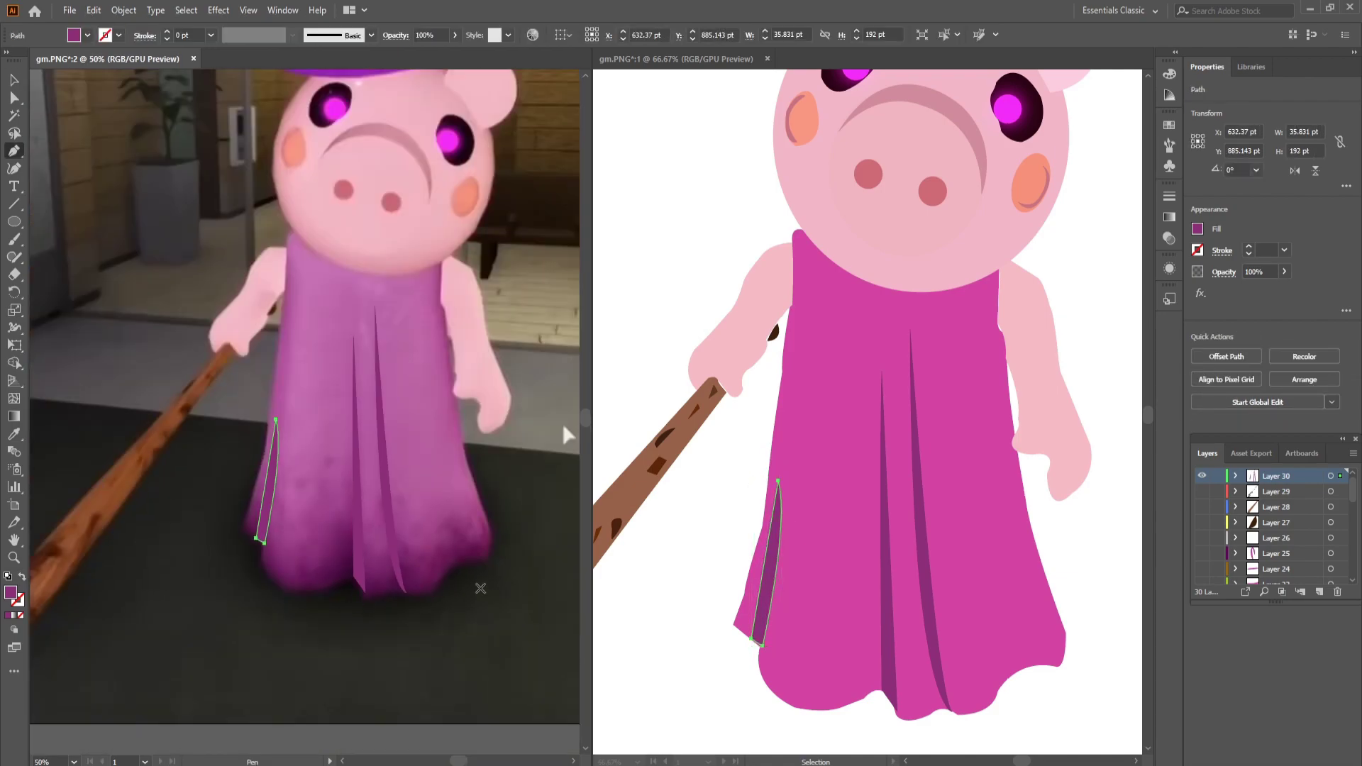
{"action": "key", "text": "p"}
{"action": "left_click", "coordinate": [443, 469]}
{"action": "left_click", "coordinate": [475, 559]}
{"action": "left_click", "coordinate": [443, 469]}
Start a jagged shading shape with zigzag anchors across the lower skirt
{"action": "key", "text": "ctrl+plus"}
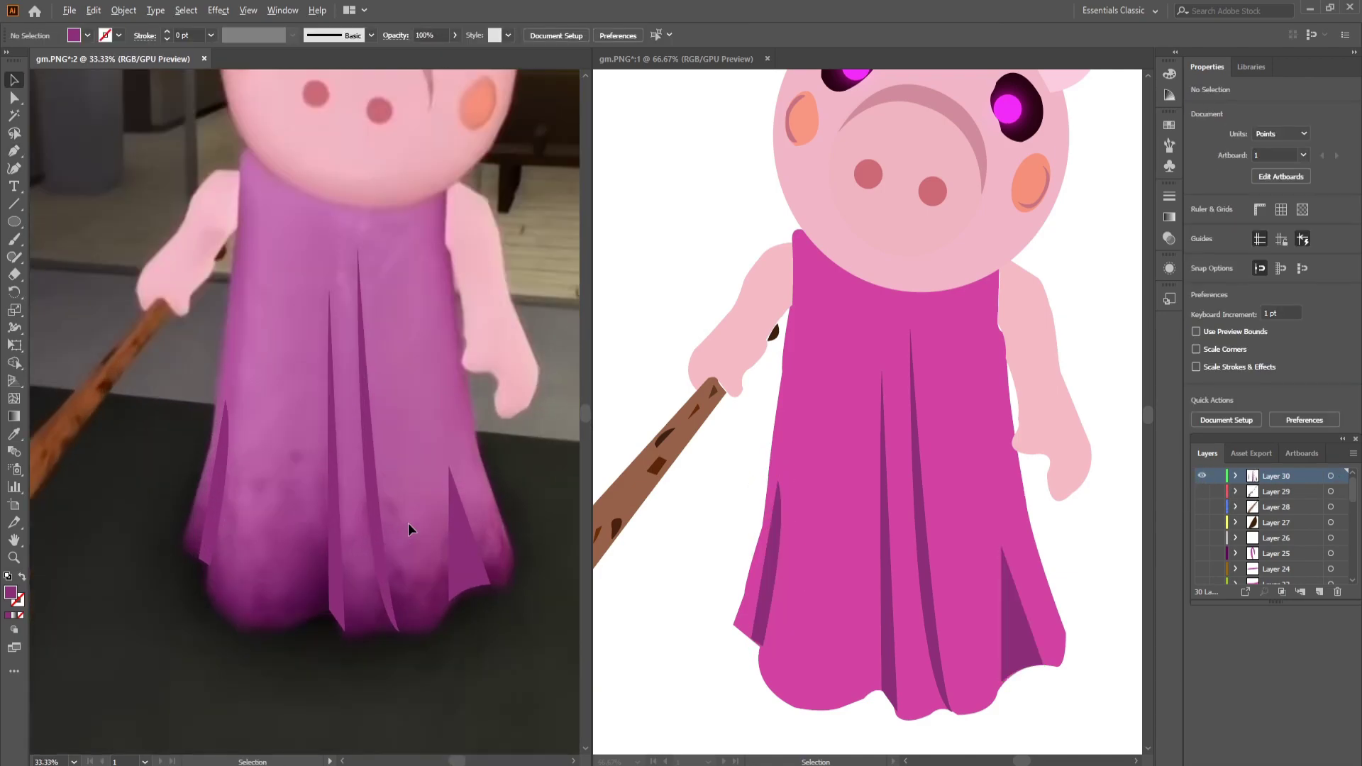
{"action": "scroll", "coordinate": [306, 412], "scroll_direction": "down", "scroll_amount": 1}
{"action": "left_click", "coordinate": [199, 415]}
{"action": "left_click", "coordinate": [308, 397]}
{"action": "left_click", "coordinate": [340, 510]}
{"action": "left_click", "coordinate": [290, 458]}
{"action": "left_click", "coordinate": [365, 443]}
{"action": "left_click", "coordinate": [410, 490]}
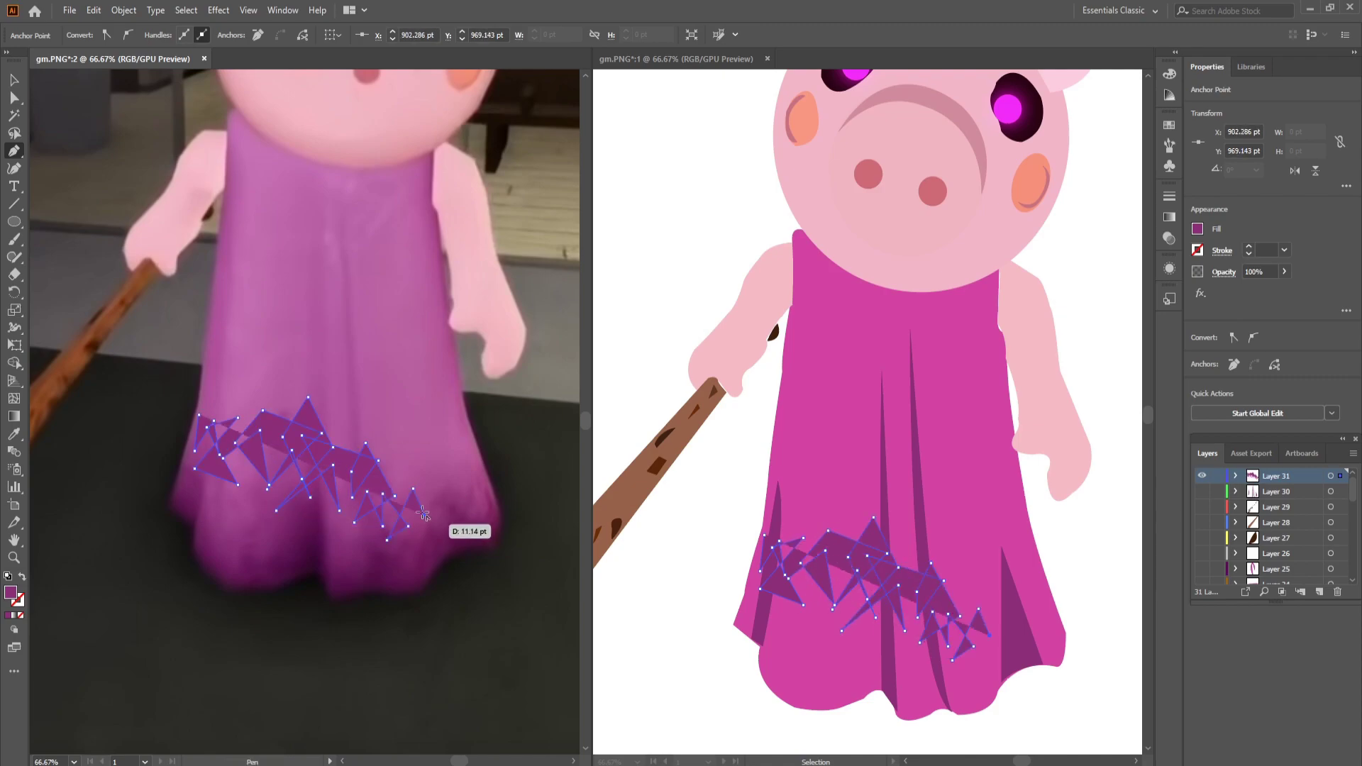
Finish the shading's curved lower edge, close it, and make it 50% translucent
{"action": "left_click", "coordinate": [494, 496]}
{"action": "left_click", "coordinate": [387, 541]}
{"action": "left_click", "coordinate": [329, 537]}
{"action": "left_click", "coordinate": [200, 507]}
{"action": "left_click", "coordinate": [199, 417]}
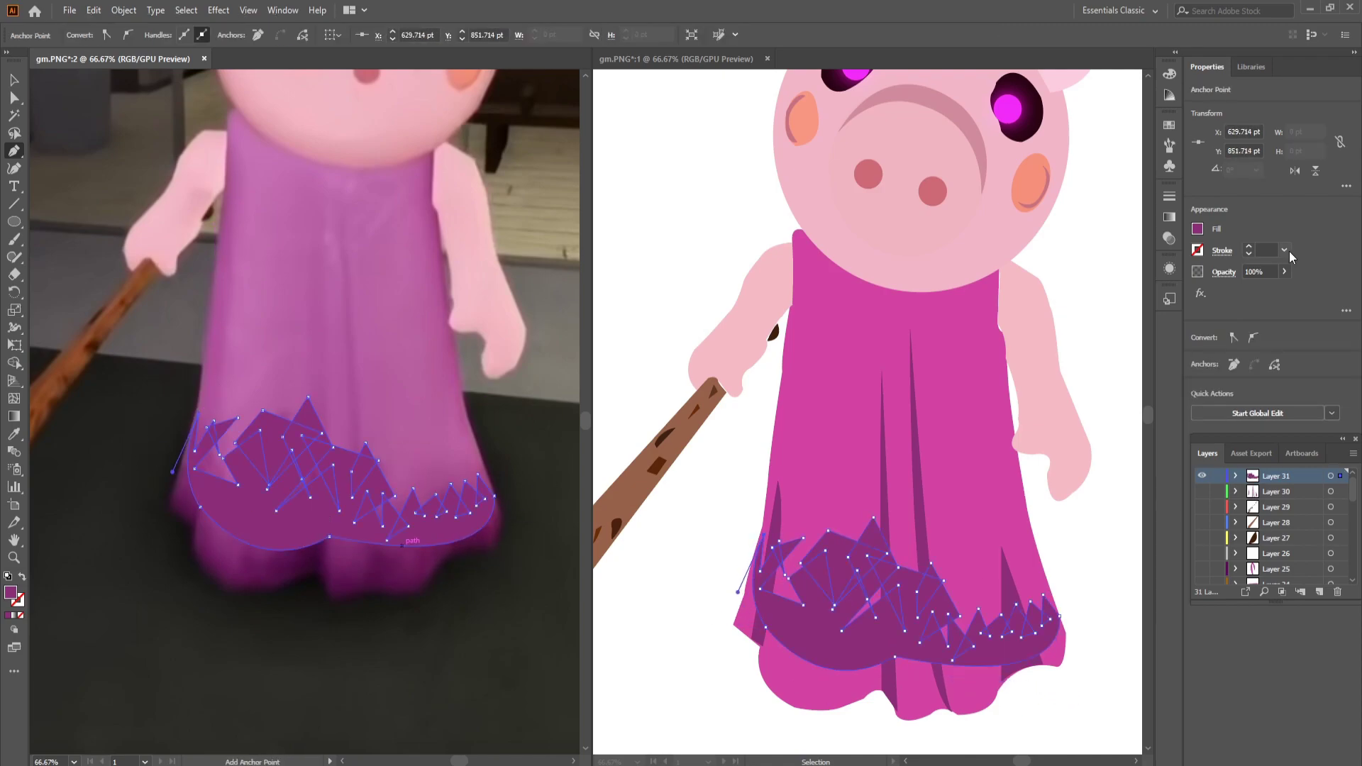
{"action": "key", "text": "5"}
{"action": "key", "text": "ctrl+shift+a"}
Trace the dress hem shape with a curved lower edge
{"action": "key", "text": "ctrl+plus"}
{"action": "key", "text": "ctrl+plus"}
{"action": "left_click", "coordinate": [1319, 592]}
{"action": "left_click", "coordinate": [244, 390]}
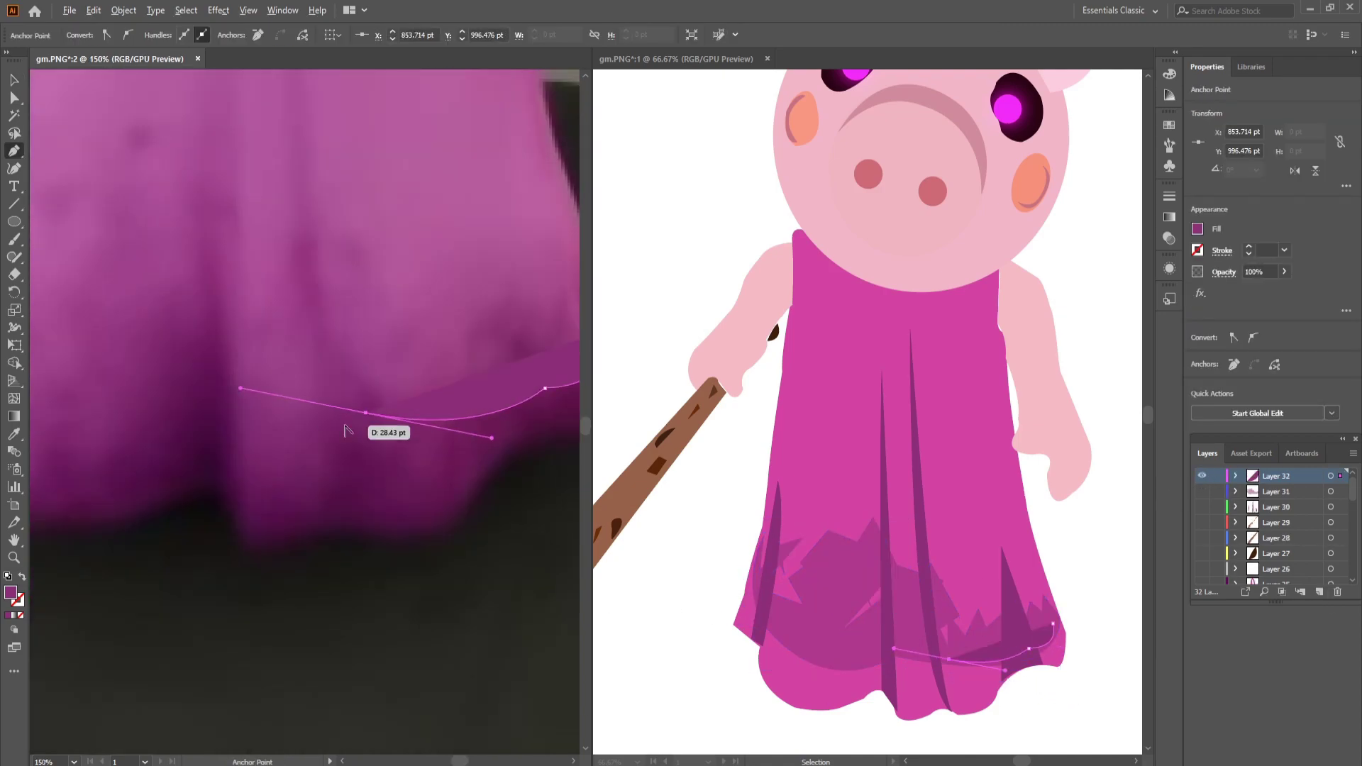
{"action": "left_click", "coordinate": [381, 432]}
{"action": "key", "text": "ctrl+minus"}
{"action": "key", "text": "ctrl+plus"}
{"action": "left_click_drag", "start_coordinate": [262, 484], "coordinate": [325, 502]}
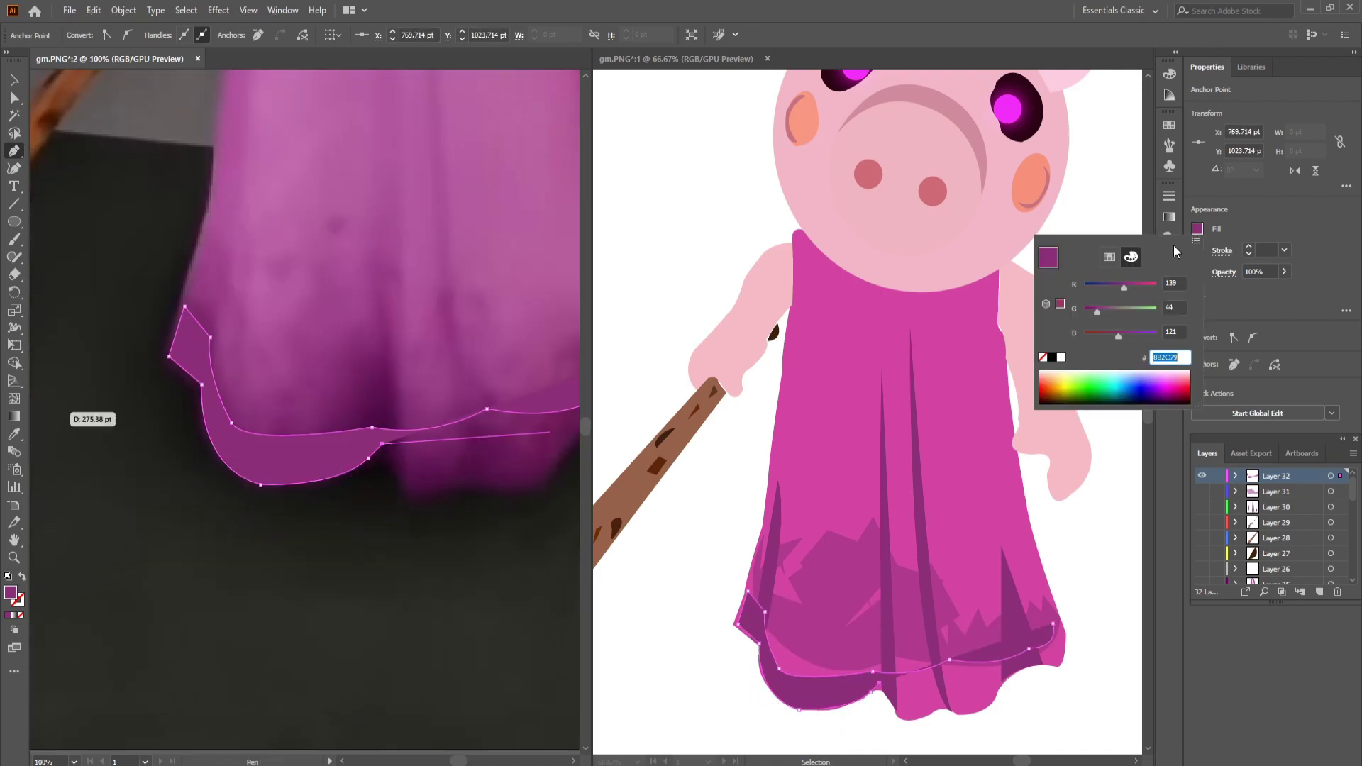
Fill the hem dark maroon at 50% opacity and zoom out to view the dress
{"action": "key", "text": "i"}
{"action": "left_click", "coordinate": [460, 513]}
{"action": "key", "text": "ctrl+minus"}
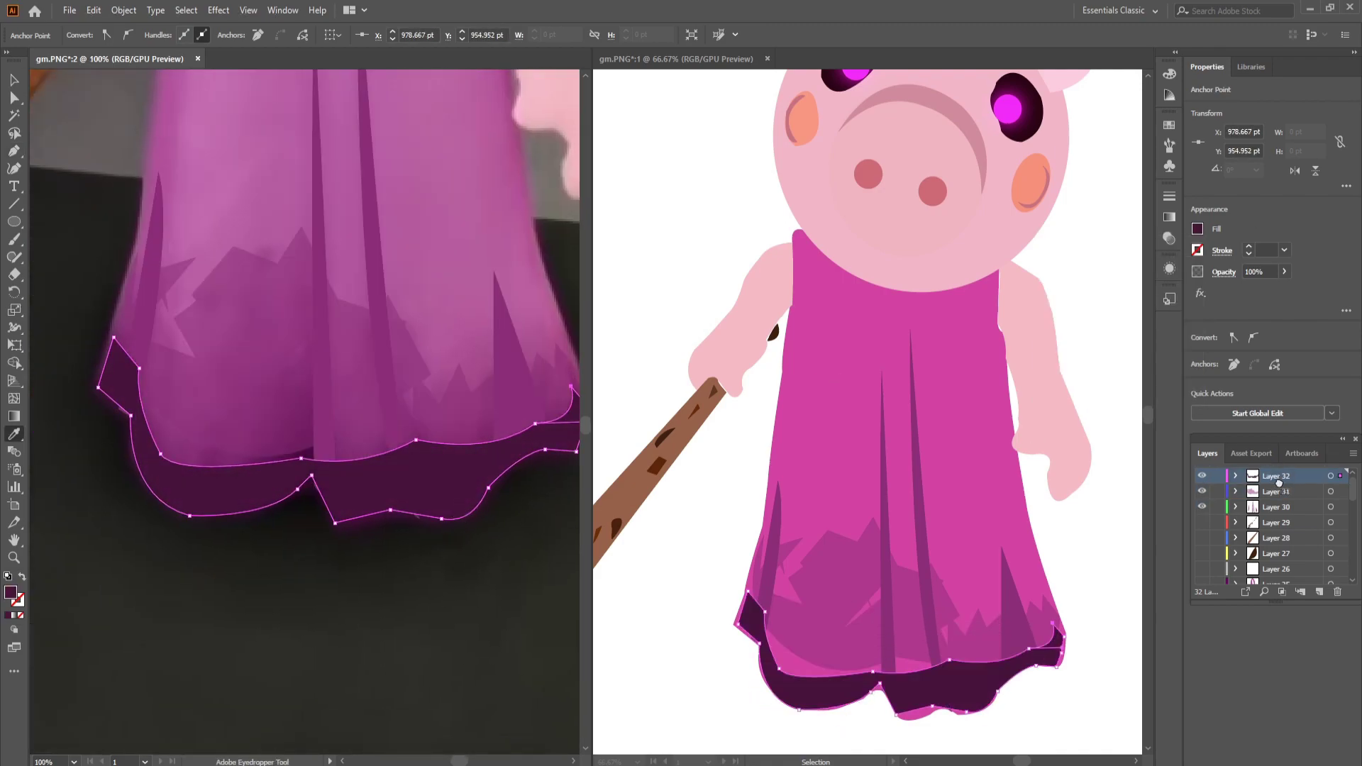
{"action": "key", "text": "ctrl+minus"}
{"action": "key", "text": "5"}
{"action": "key", "text": "v"}
{"action": "key", "text": "ctrl+shift+a"}
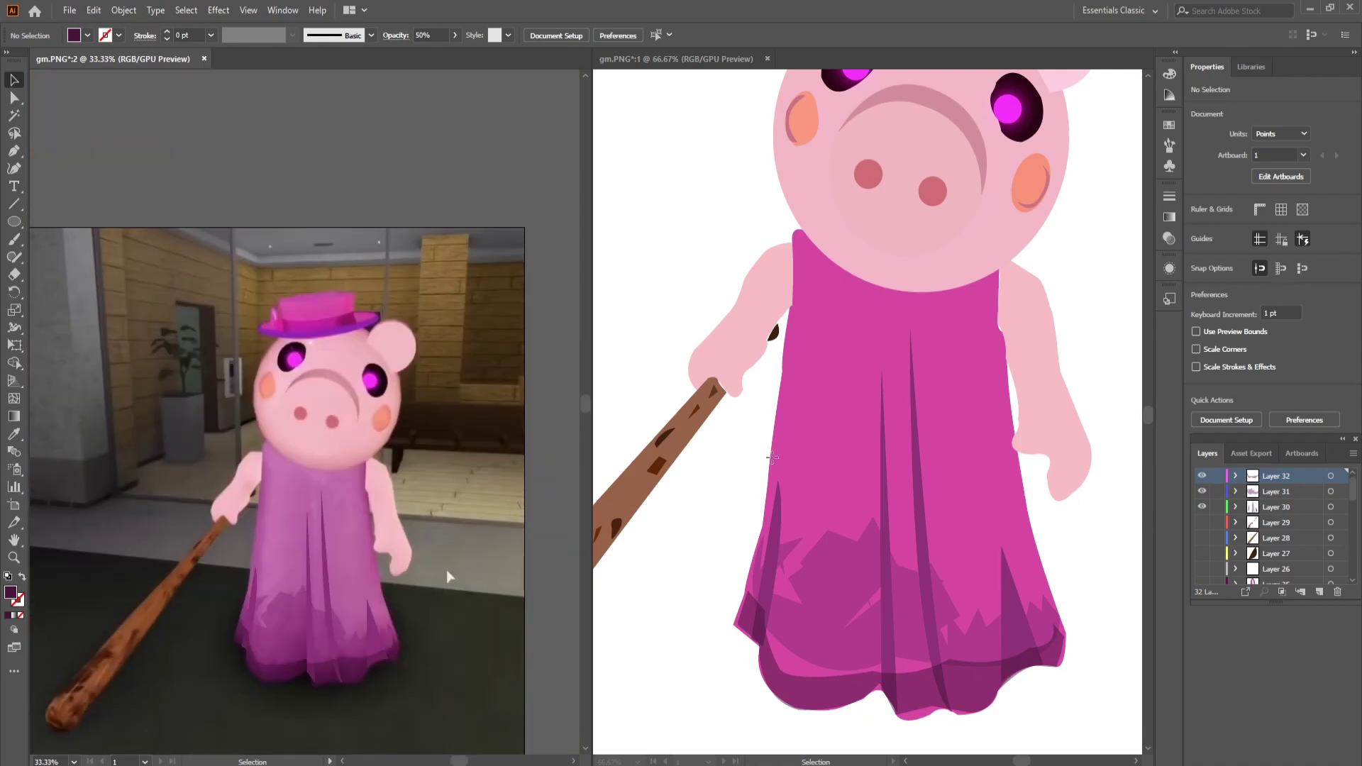
Save the artwork as 'Grand Mother.ai' with the default Illustrator options
{"action": "key", "text": "ctrl+0"}
{"action": "key", "text": "ctrl+s"}
{"action": "type", "text": "Grand Mother"}
{"action": "key", "text": "Return"}
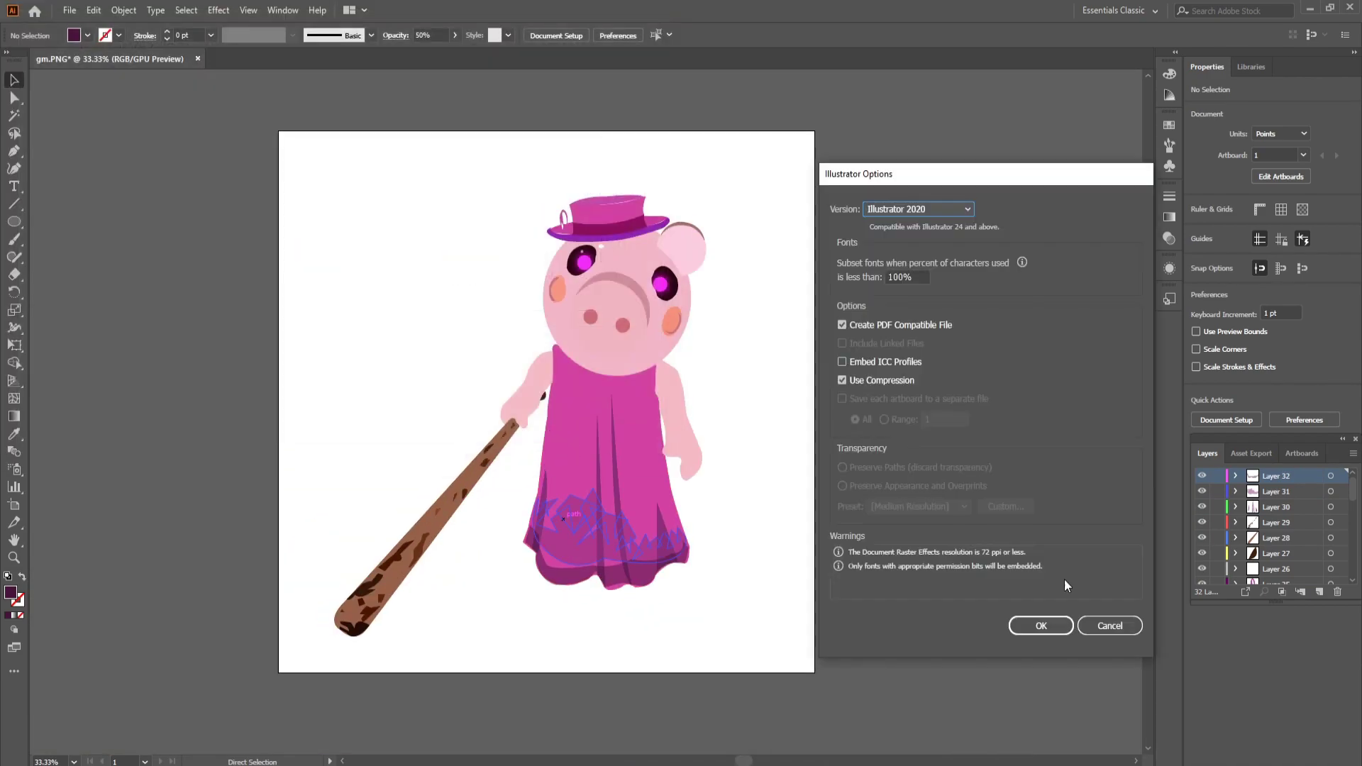
{"action": "key", "text": "Return"}
Cover the artboard with a cyan-centred radial-gradient rectangle, then hide its layer
{"action": "key", "text": "m"}
{"action": "left_click_drag", "start_coordinate": [434, 159], "coordinate": [969, 701]}
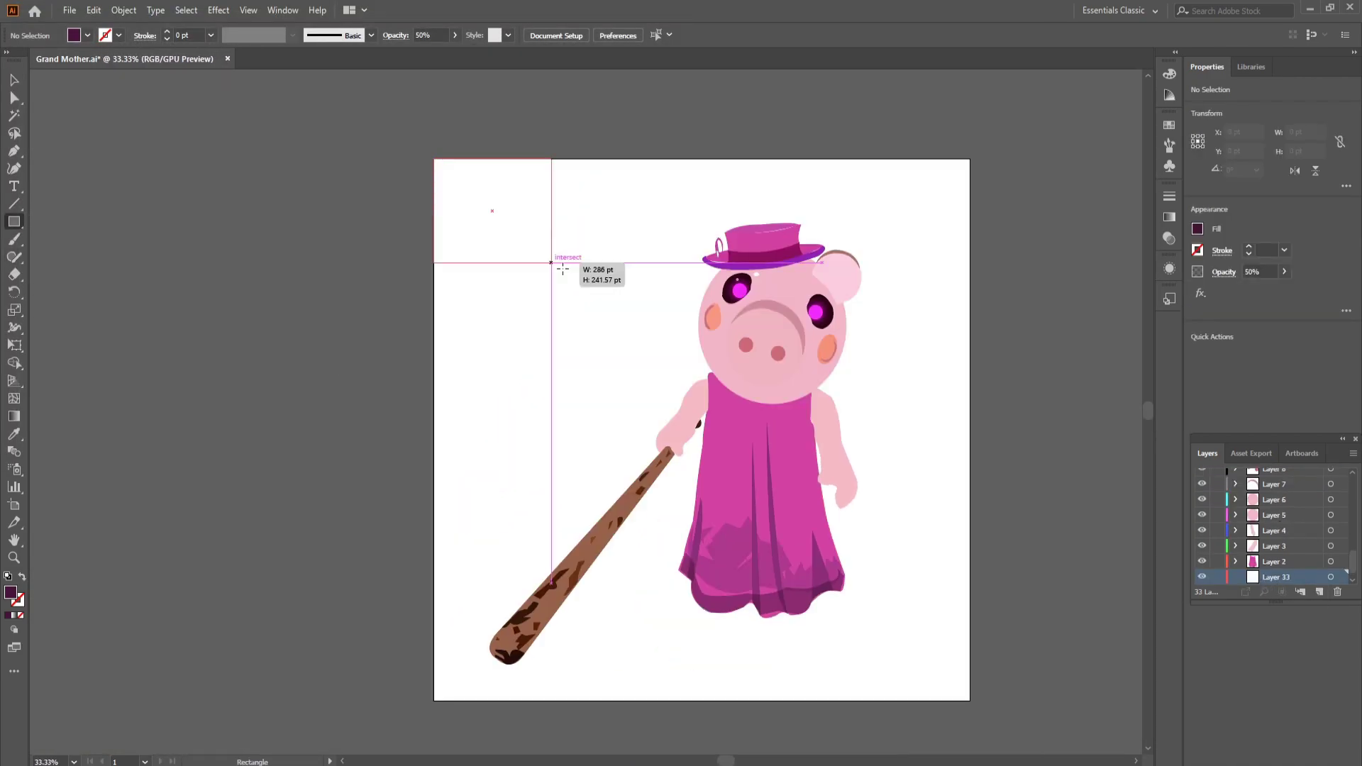
{"action": "key", "text": "g"}
{"action": "double_click", "coordinate": [701, 429]}
{"action": "left_click", "coordinate": [944, 363]}
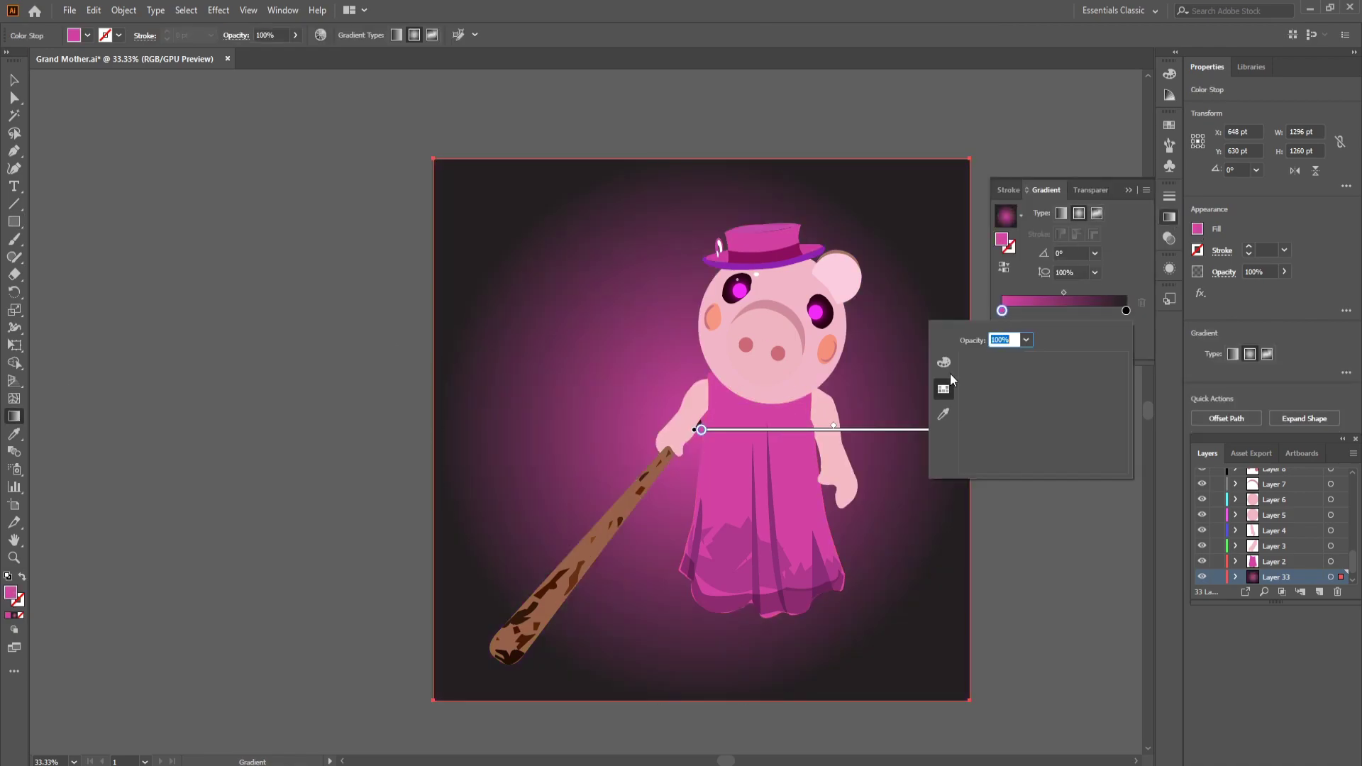
{"action": "left_click_drag", "start_coordinate": [1047, 461], "coordinate": [1041, 459]}
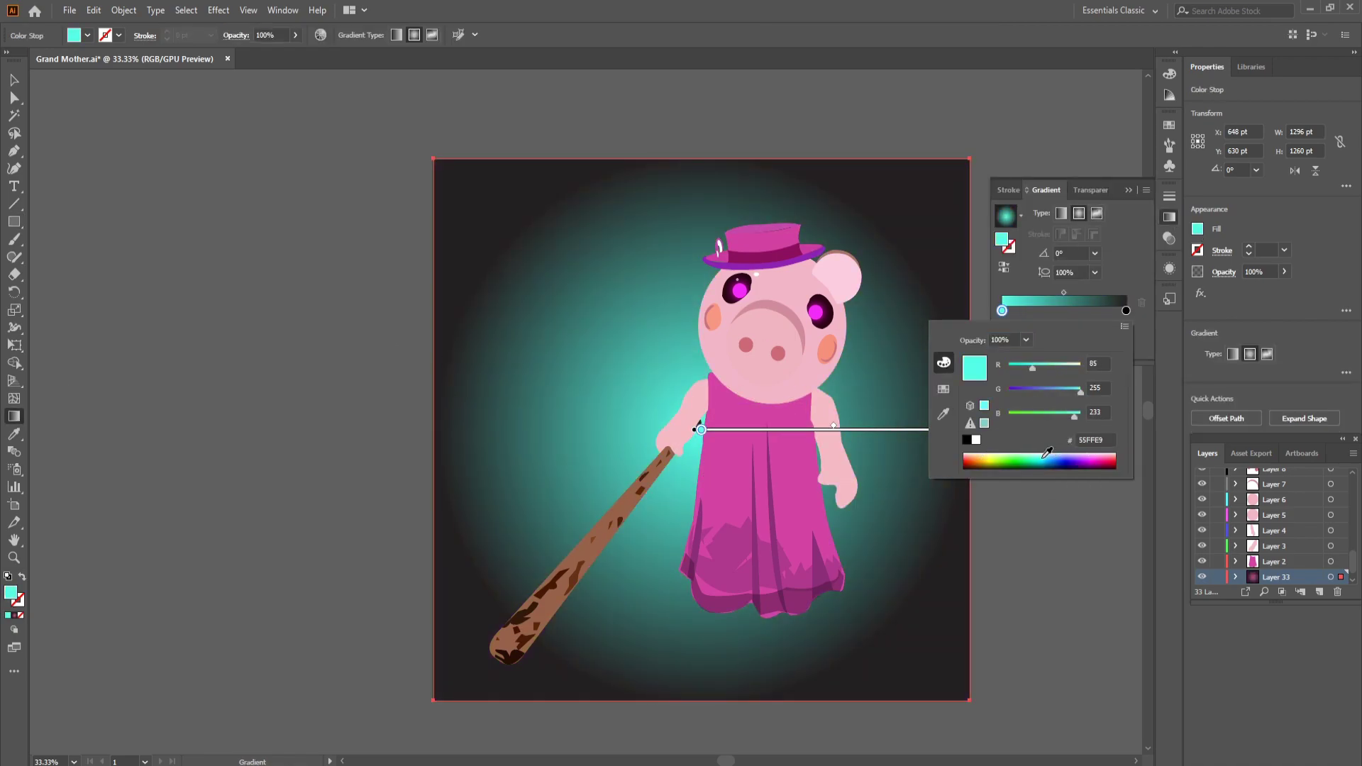
{"action": "left_click", "coordinate": [1144, 317]}
{"action": "left_click_drag", "start_coordinate": [966, 430], "coordinate": [1041, 429]}
{"action": "scroll", "coordinate": [941, 490], "scroll_direction": "up", "scroll_amount": 1, "text": "alt"}
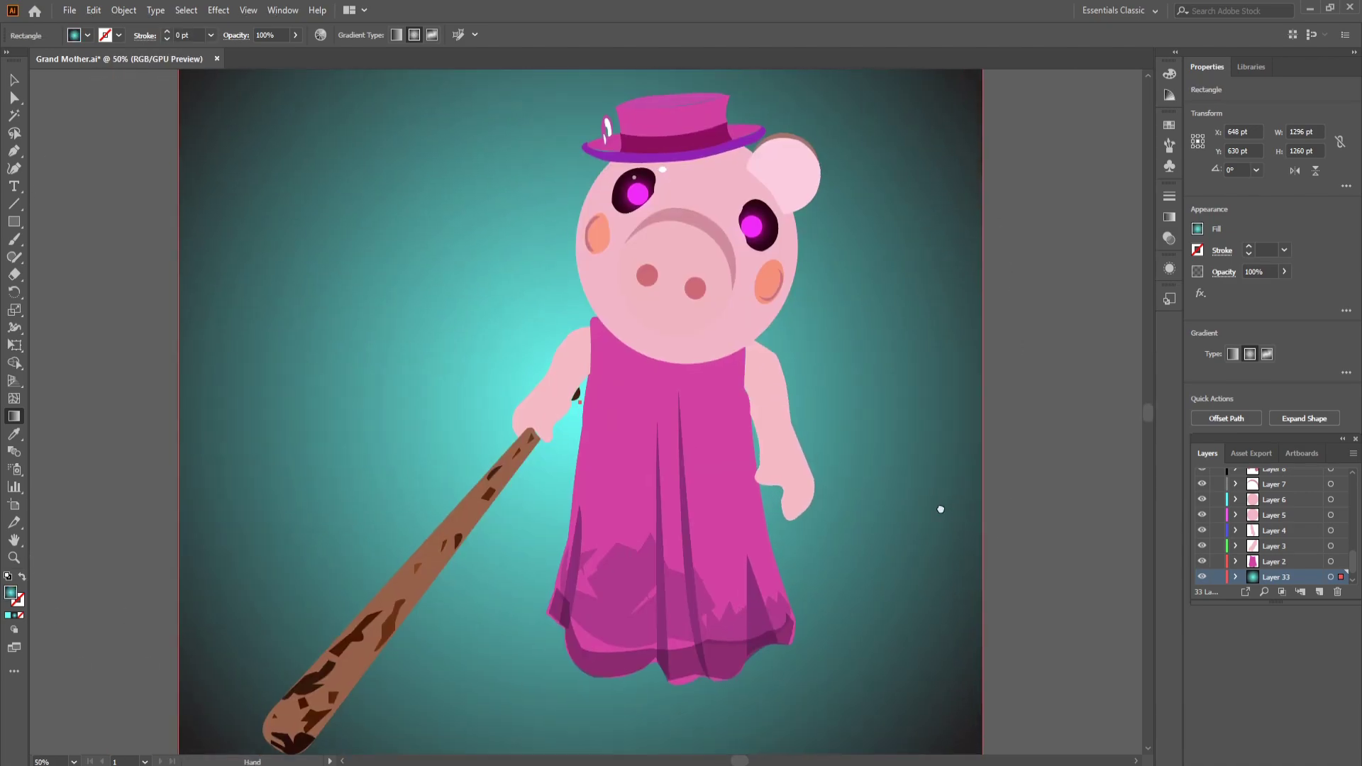
{"action": "left_click", "coordinate": [1203, 577]}
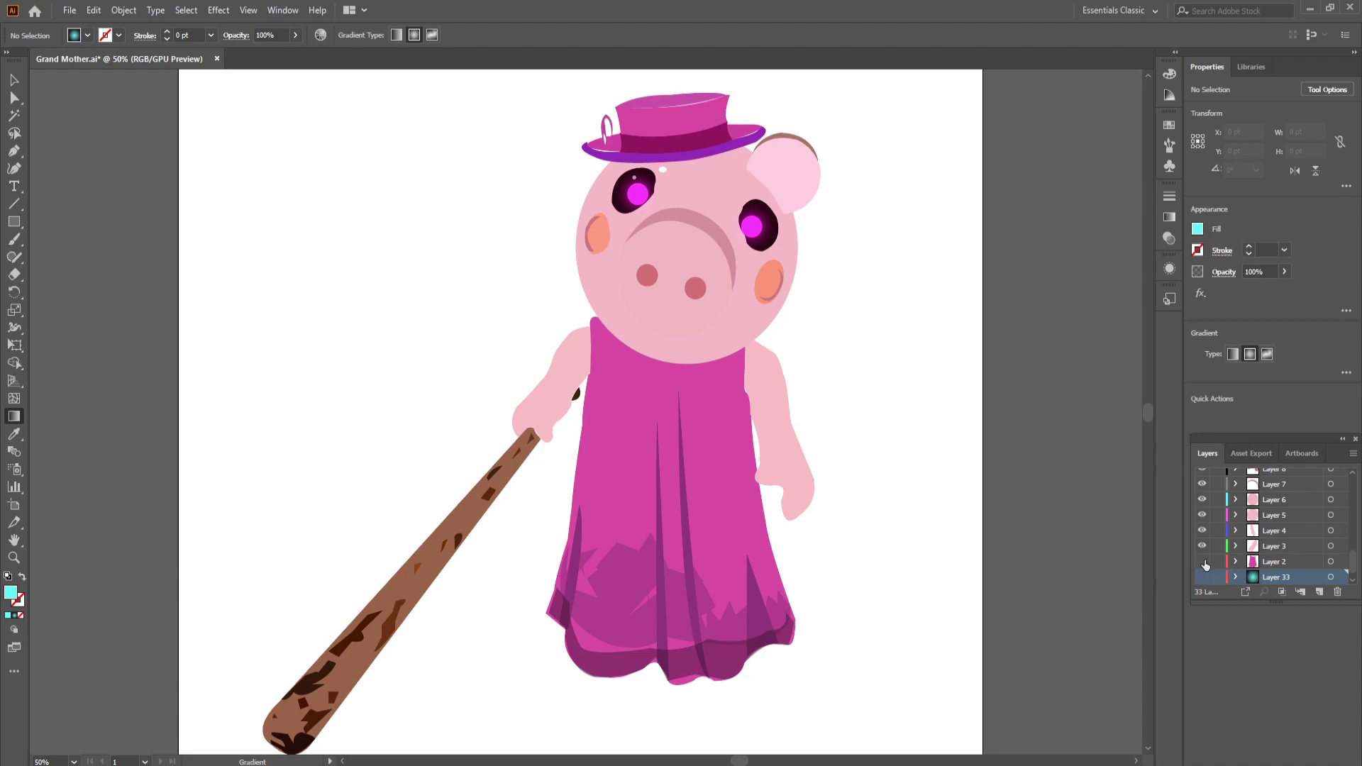
Hide layers one group at a time to inspect the eye, hat band, bat and dress shadow
{"action": "left_click_drag", "start_coordinate": [1205, 565], "coordinate": [1203, 493]}
{"action": "scroll", "coordinate": [1254, 535], "scroll_direction": "up", "scroll_amount": 3}
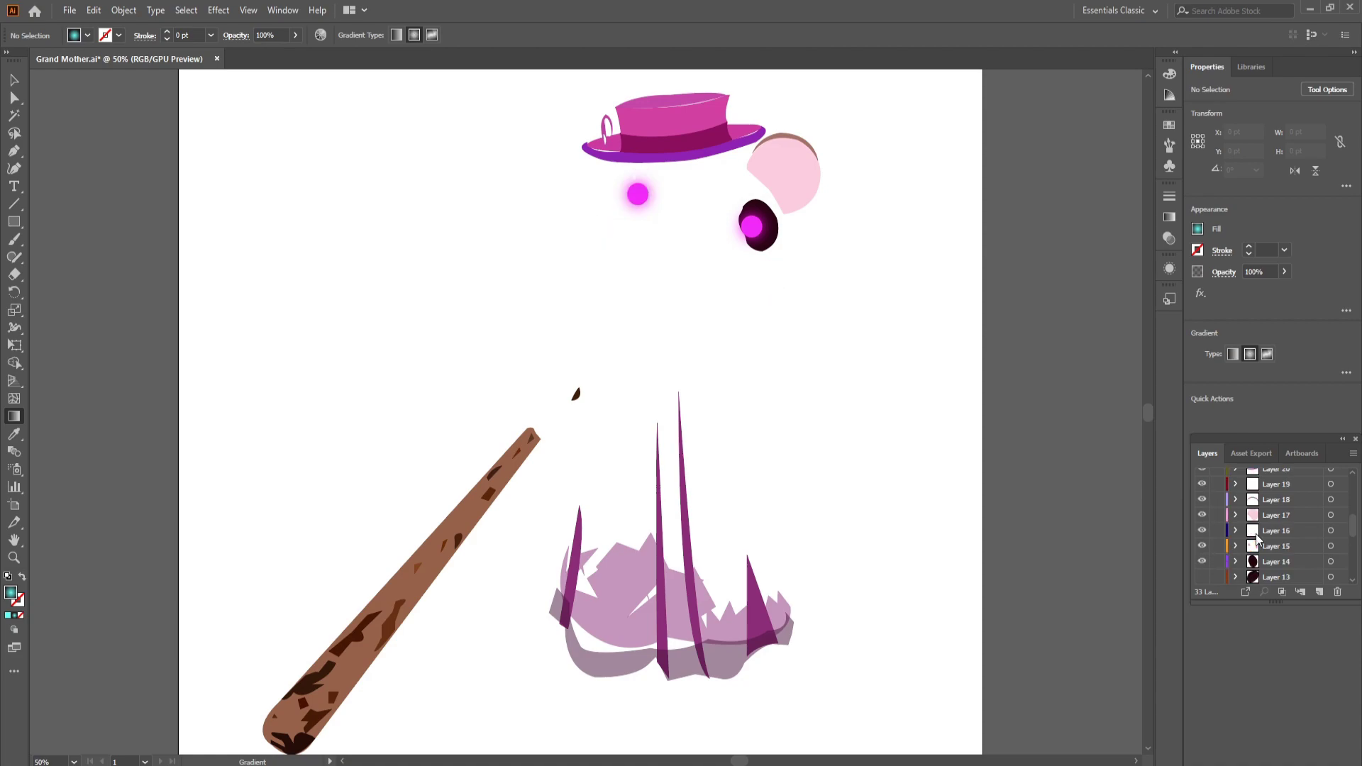
{"action": "left_click", "coordinate": [1202, 561]}
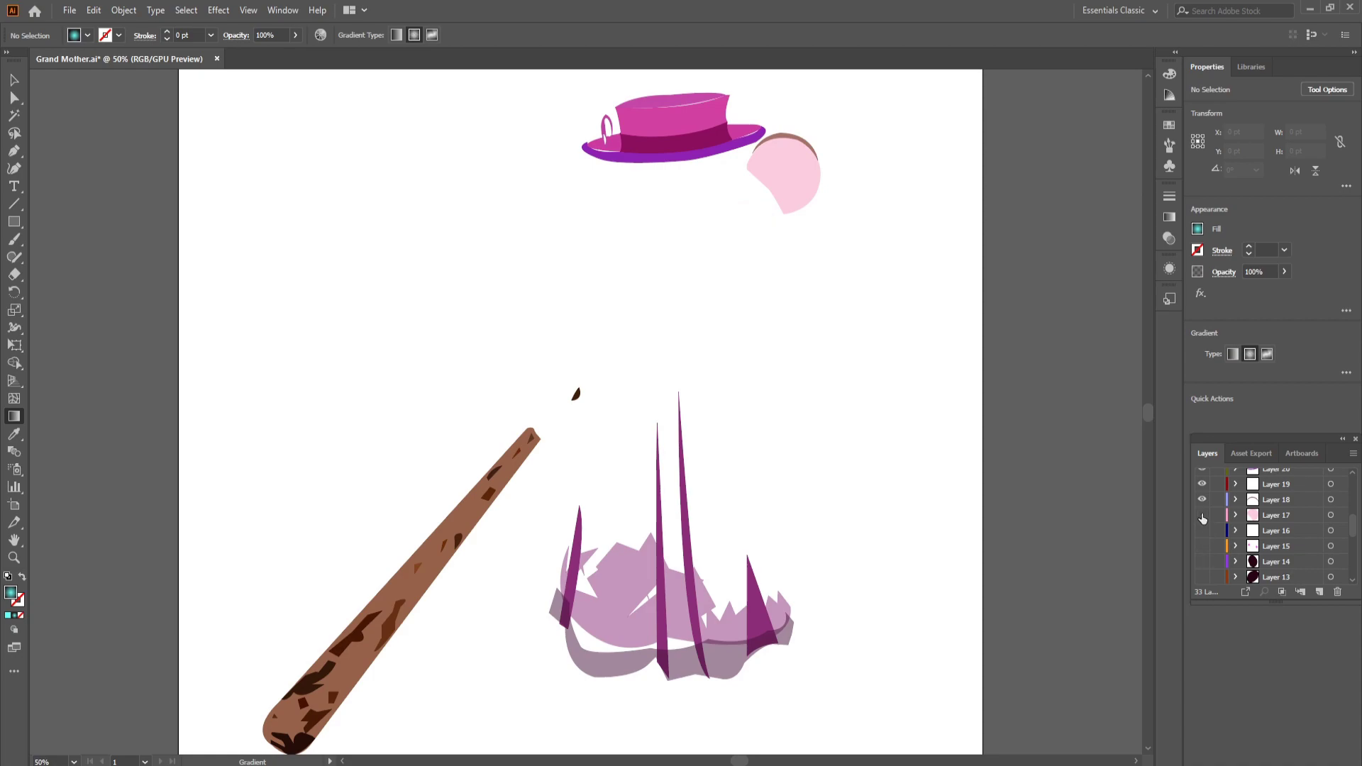
{"action": "left_click_drag", "start_coordinate": [1202, 517], "coordinate": [1202, 481]}
{"action": "scroll", "coordinate": [1255, 528], "scroll_direction": "up", "scroll_amount": 3}
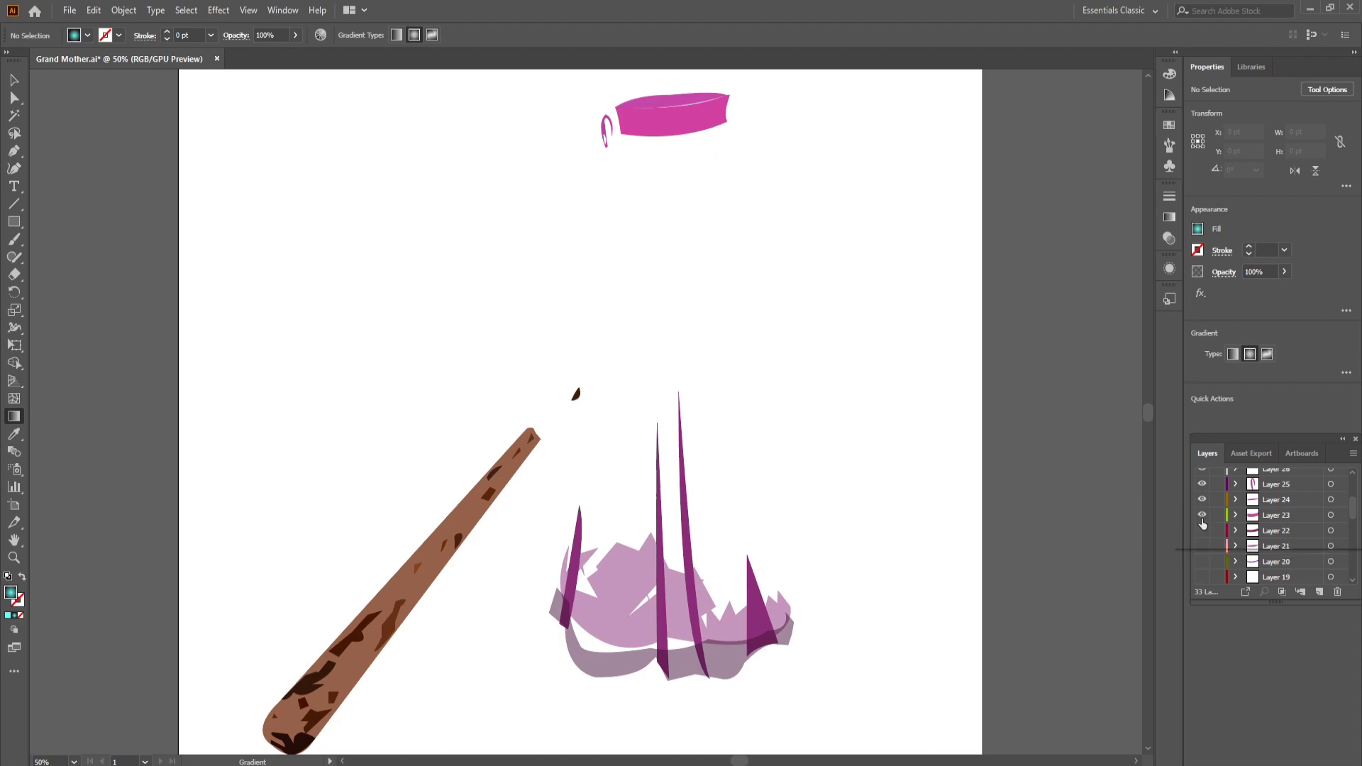
{"action": "left_click_drag", "start_coordinate": [1202, 520], "coordinate": [1202, 500]}
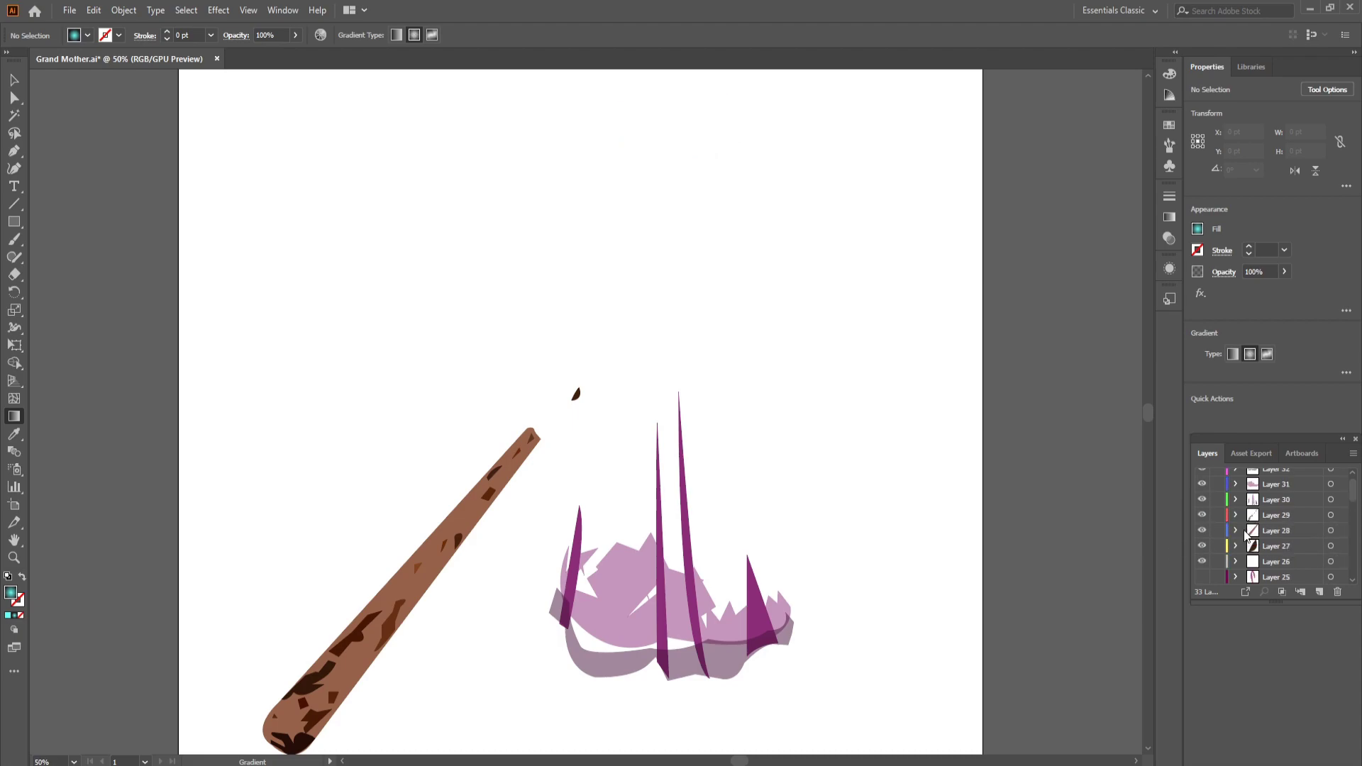
{"action": "left_click_drag", "start_coordinate": [1201, 557], "coordinate": [1206, 489]}
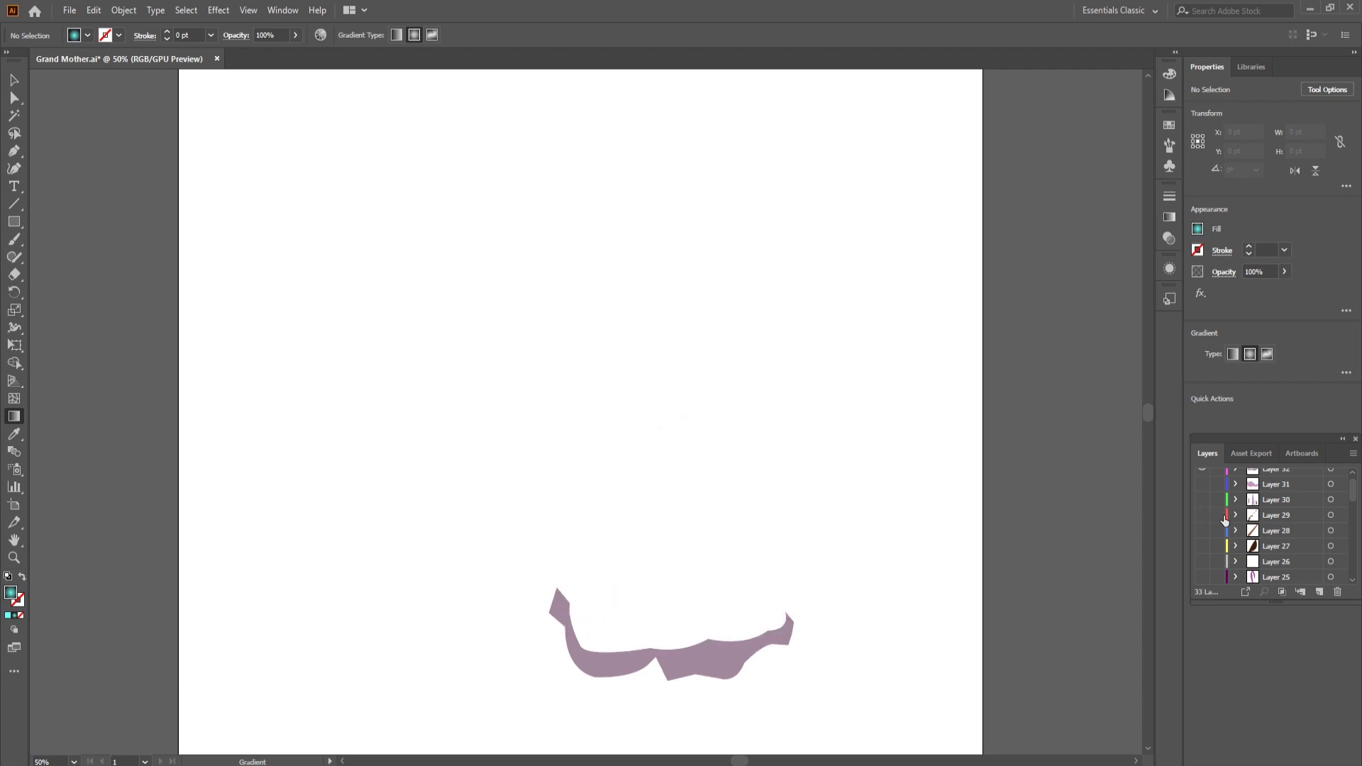
{"action": "scroll", "coordinate": [1240, 539], "scroll_direction": "up", "scroll_amount": 1}
{"action": "left_click", "coordinate": [1202, 481]}
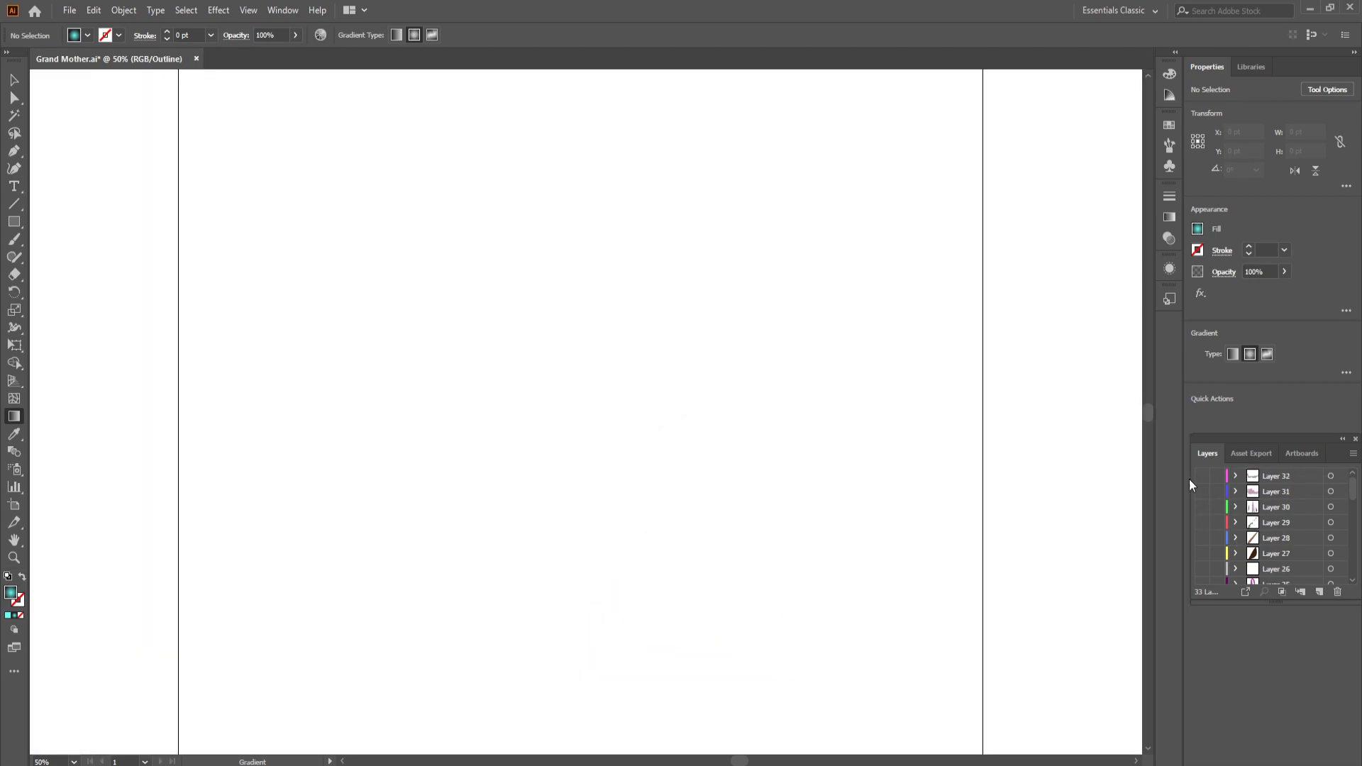
Turn all layers back on, including the ear, cheeks, snout, head, arms and teal gradient
{"action": "left_click_drag", "start_coordinate": [1202, 479], "coordinate": [1206, 543]}
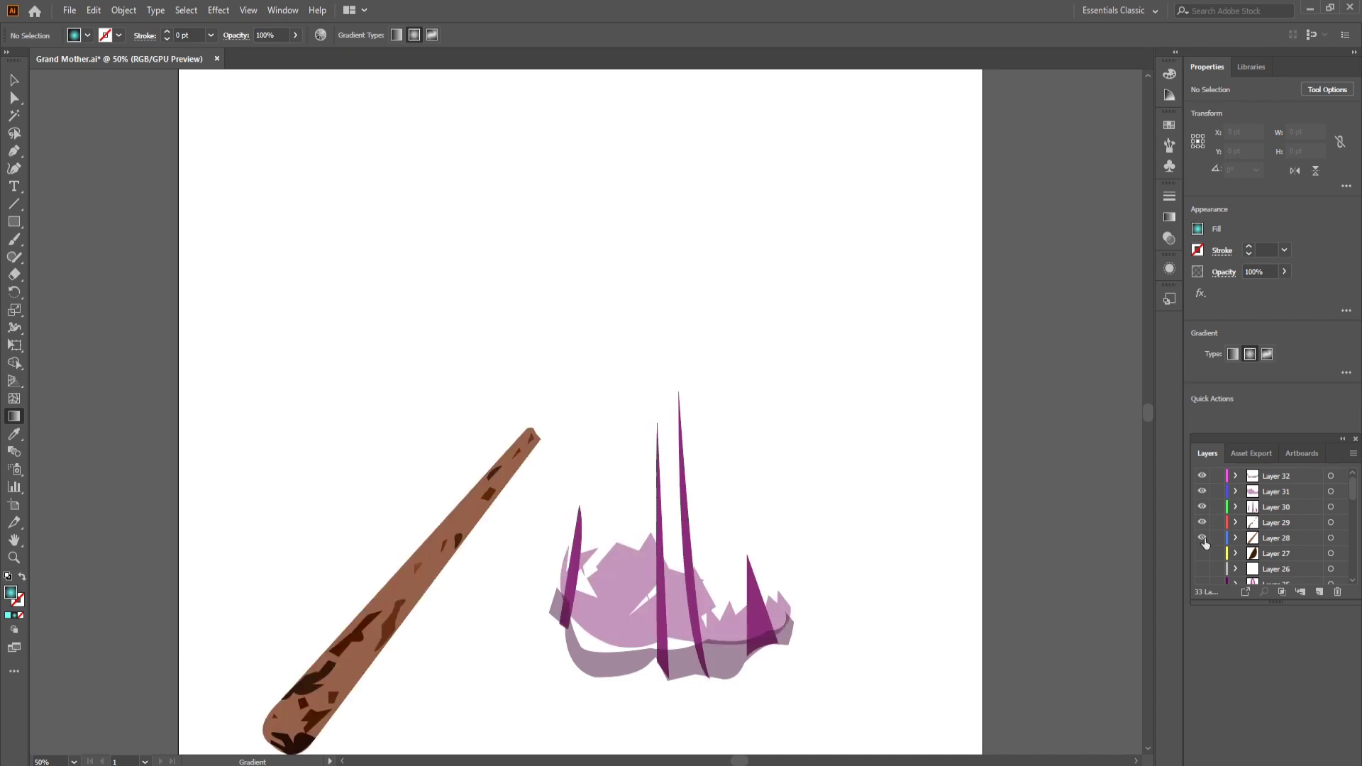
{"action": "scroll", "coordinate": [1259, 558], "scroll_direction": "down", "scroll_amount": 3}
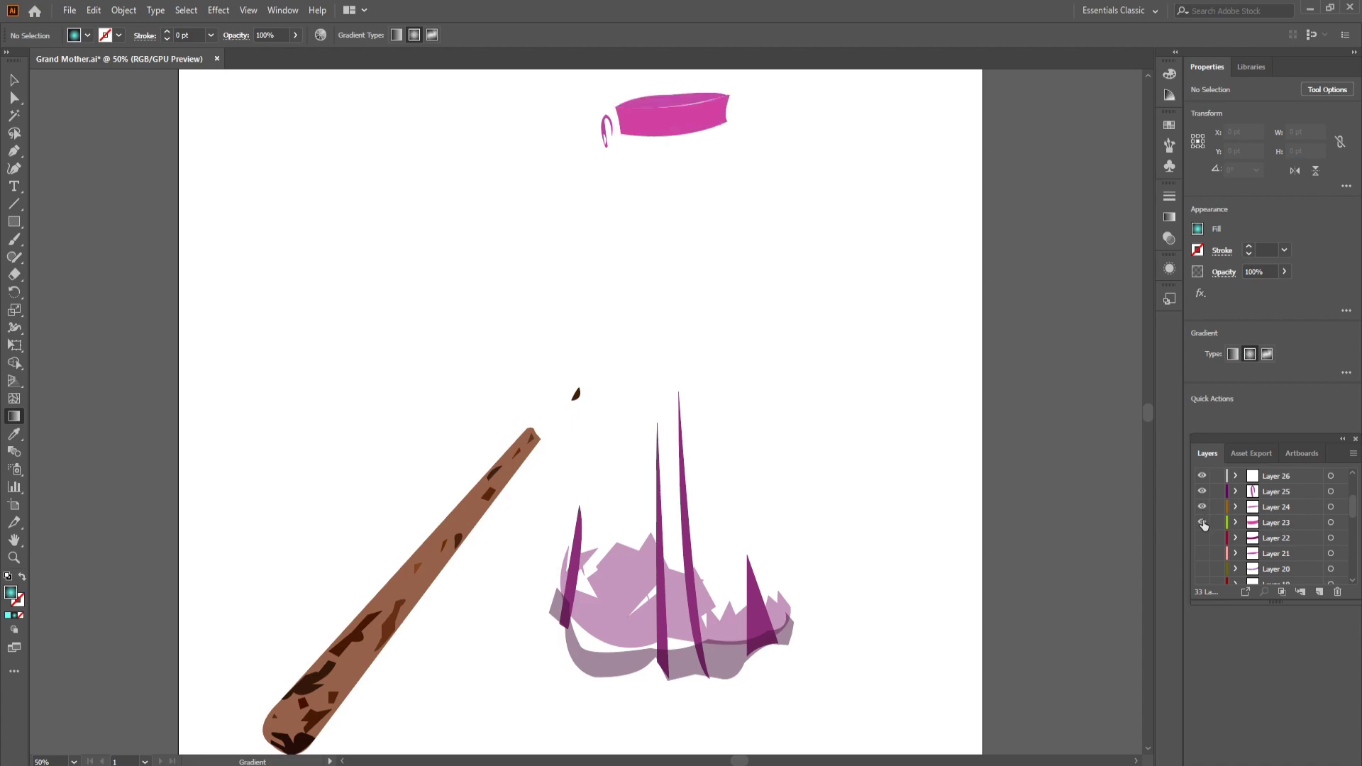
{"action": "left_click_drag", "start_coordinate": [1204, 559], "coordinate": [1202, 567]}
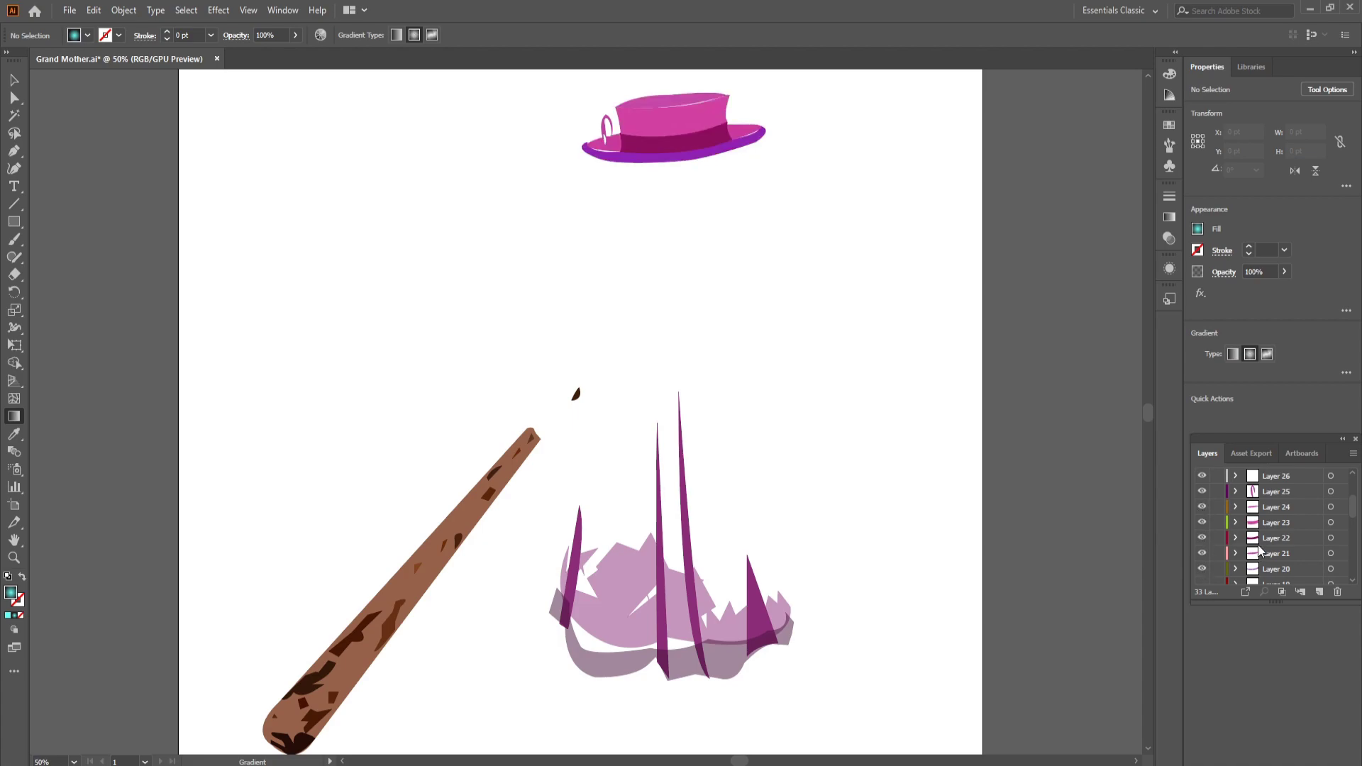
{"action": "scroll", "coordinate": [1258, 545], "scroll_direction": "down", "scroll_amount": 3}
{"action": "left_click", "coordinate": [1203, 497]}
{"action": "left_click", "coordinate": [1201, 523]}
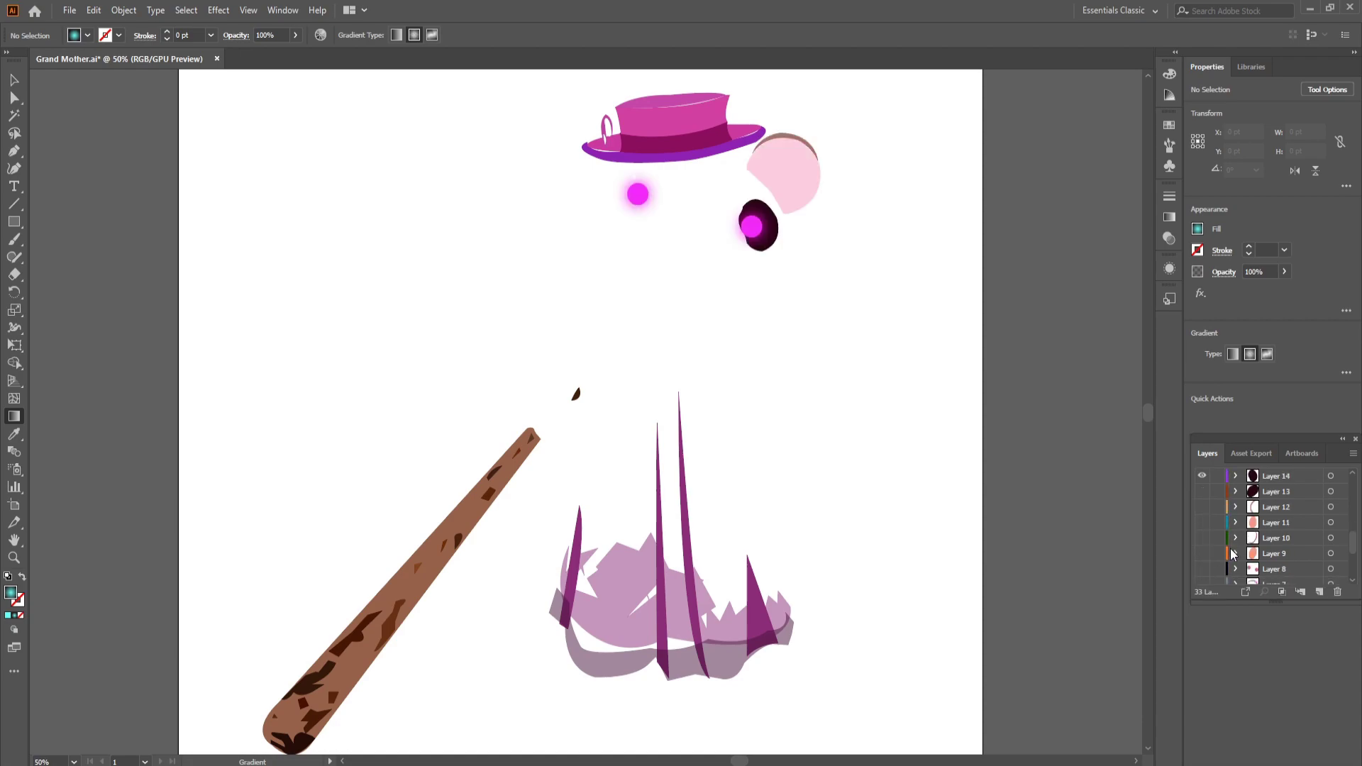
{"action": "left_click_drag", "start_coordinate": [1203, 505], "coordinate": [1204, 523]}
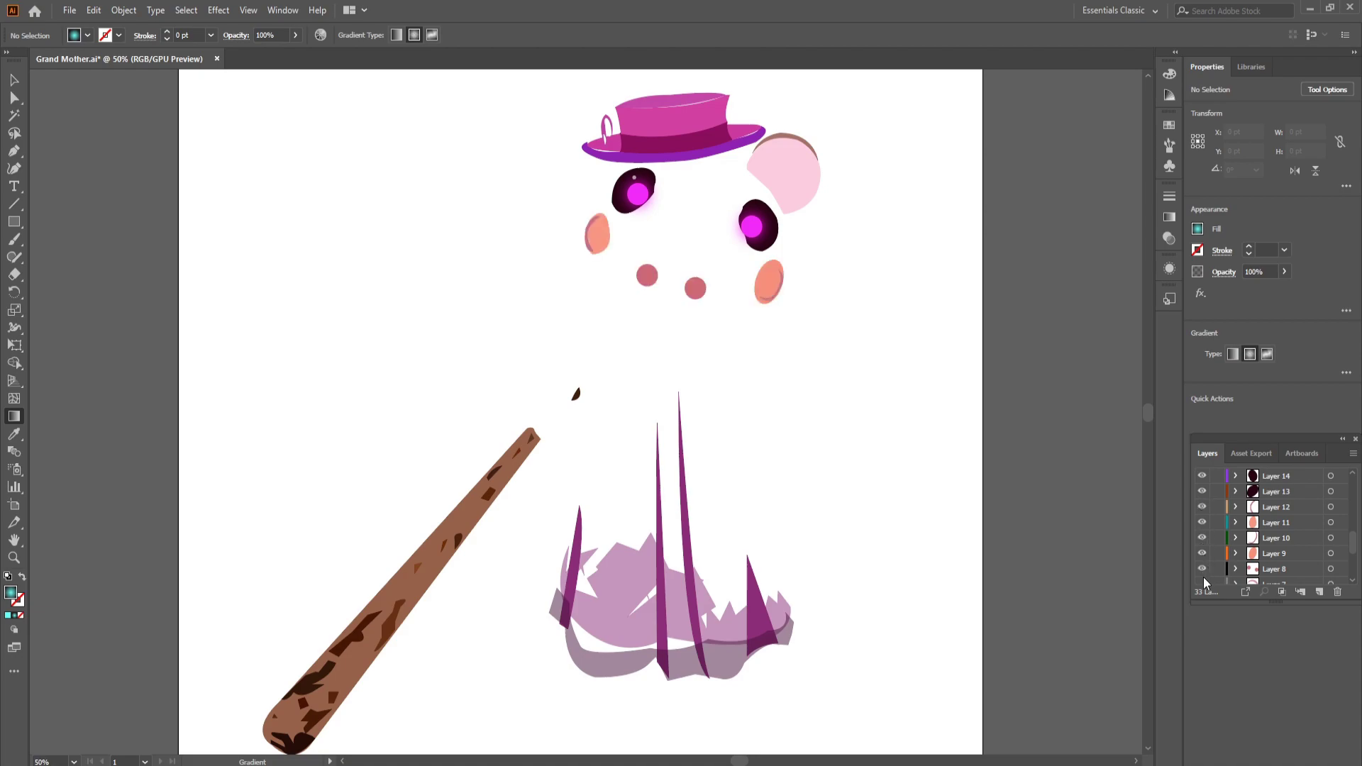
{"action": "scroll", "coordinate": [1250, 551], "scroll_direction": "down", "scroll_amount": 3}
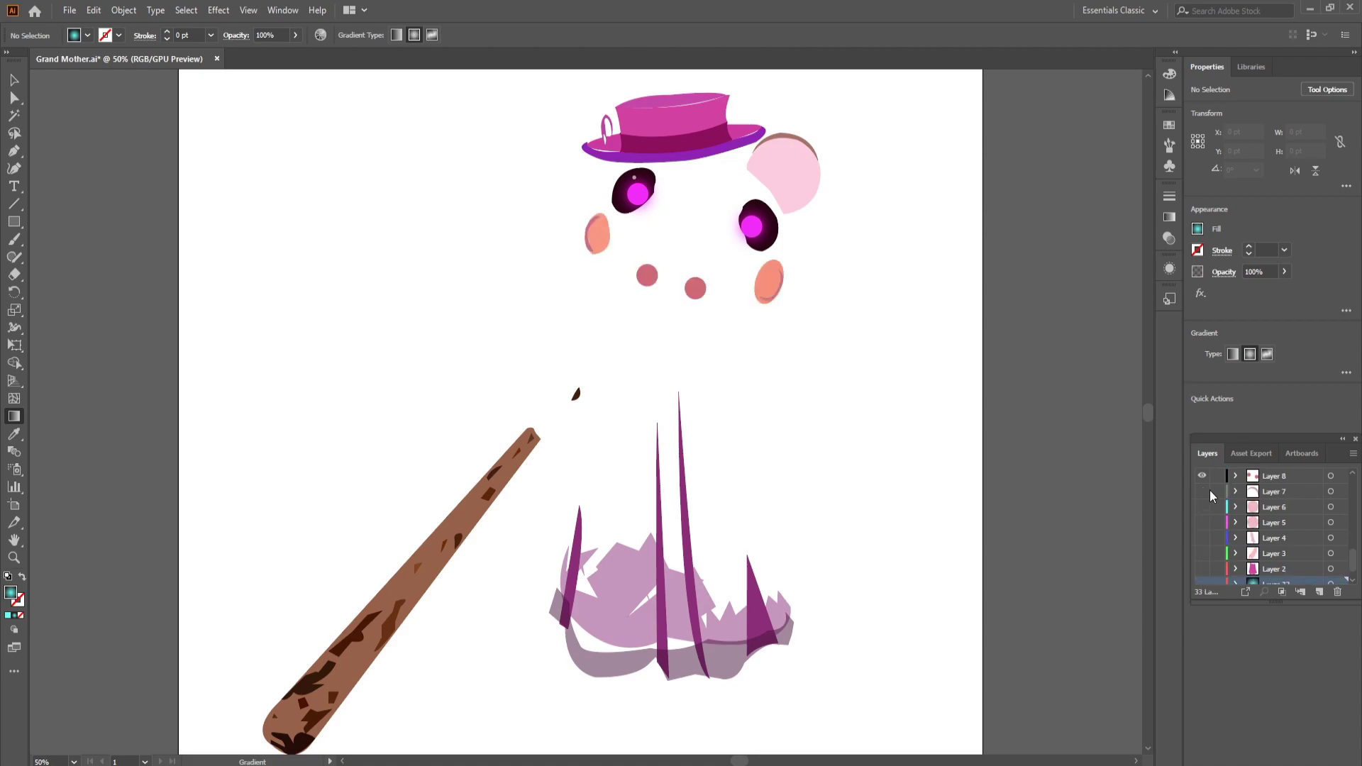
{"action": "left_click_drag", "start_coordinate": [1206, 507], "coordinate": [1206, 569]}
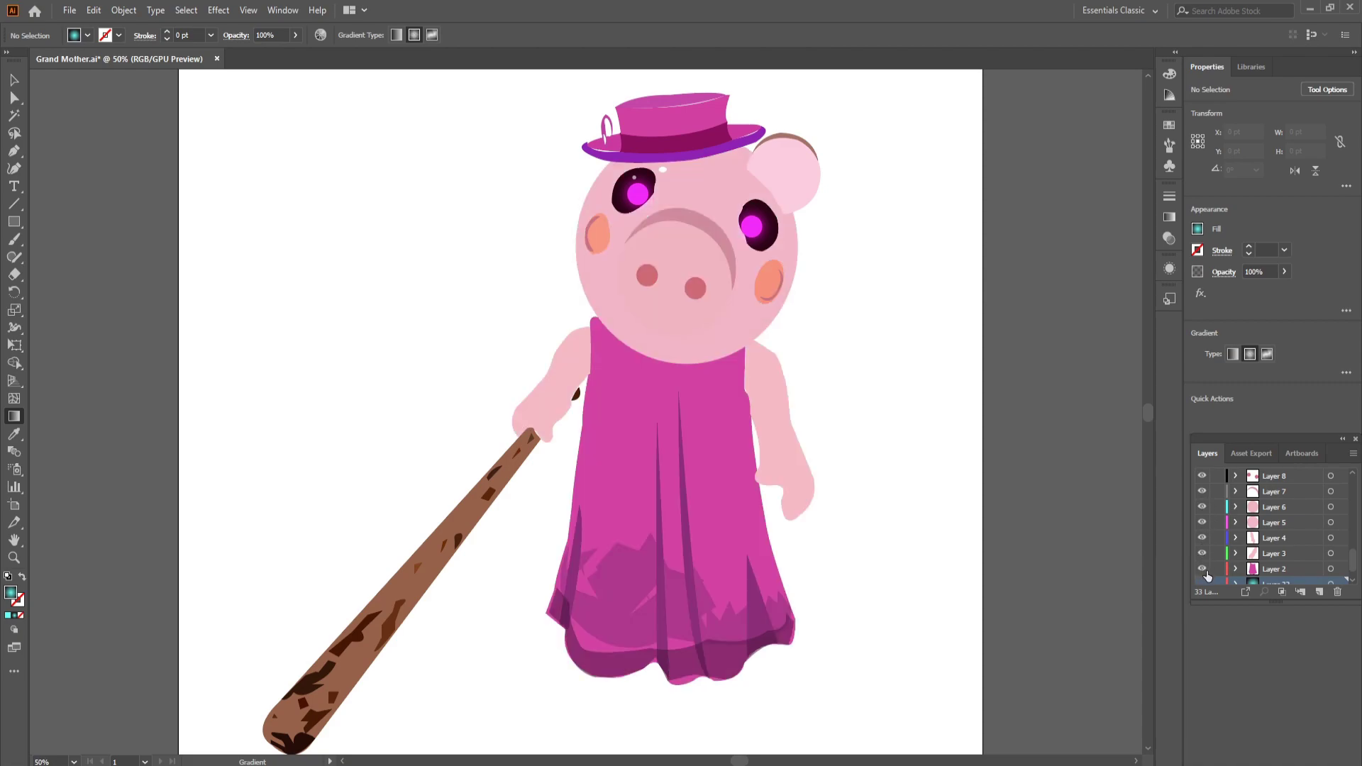
{"action": "left_click", "coordinate": [1204, 562]}
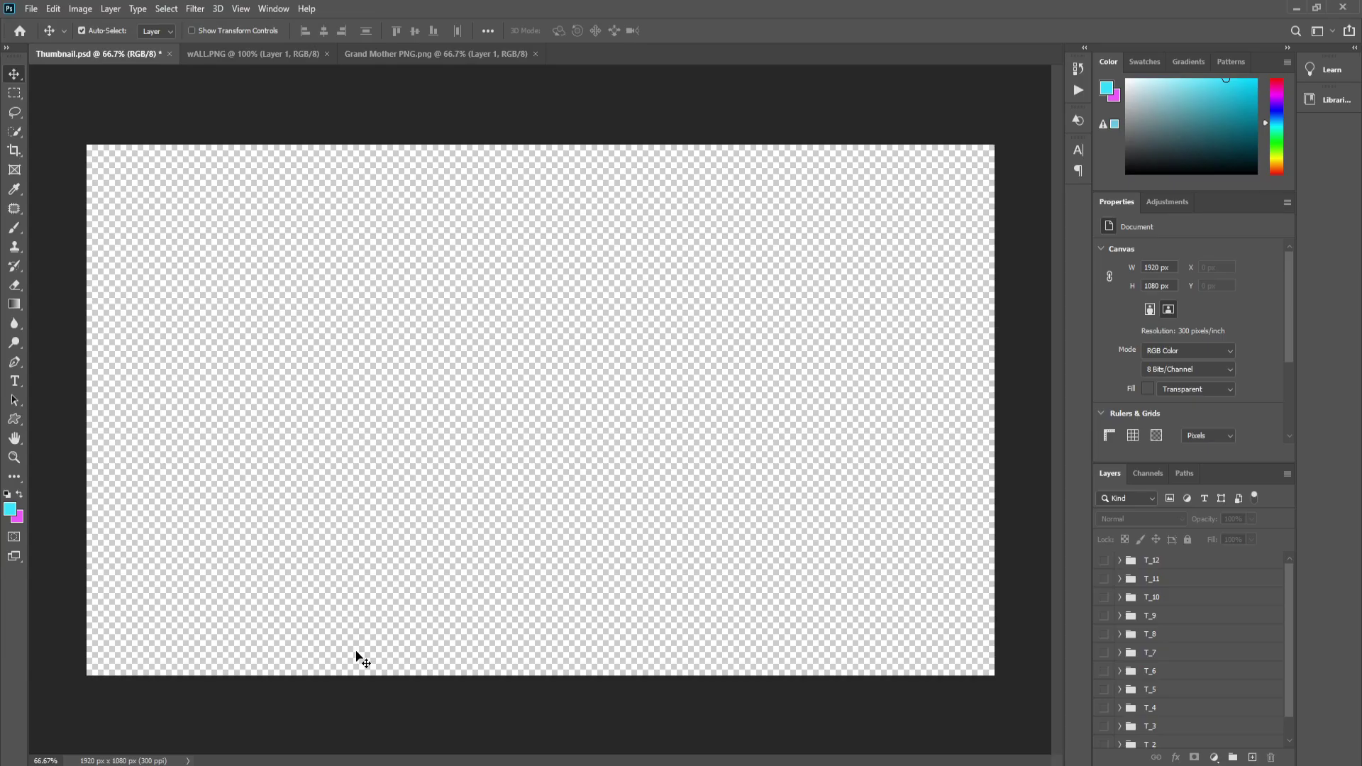
Fill the canvas dark blue, place the brick wall in Color Burn, and add the grandmother at right
{"action": "key", "text": "alt+BackSpace"}
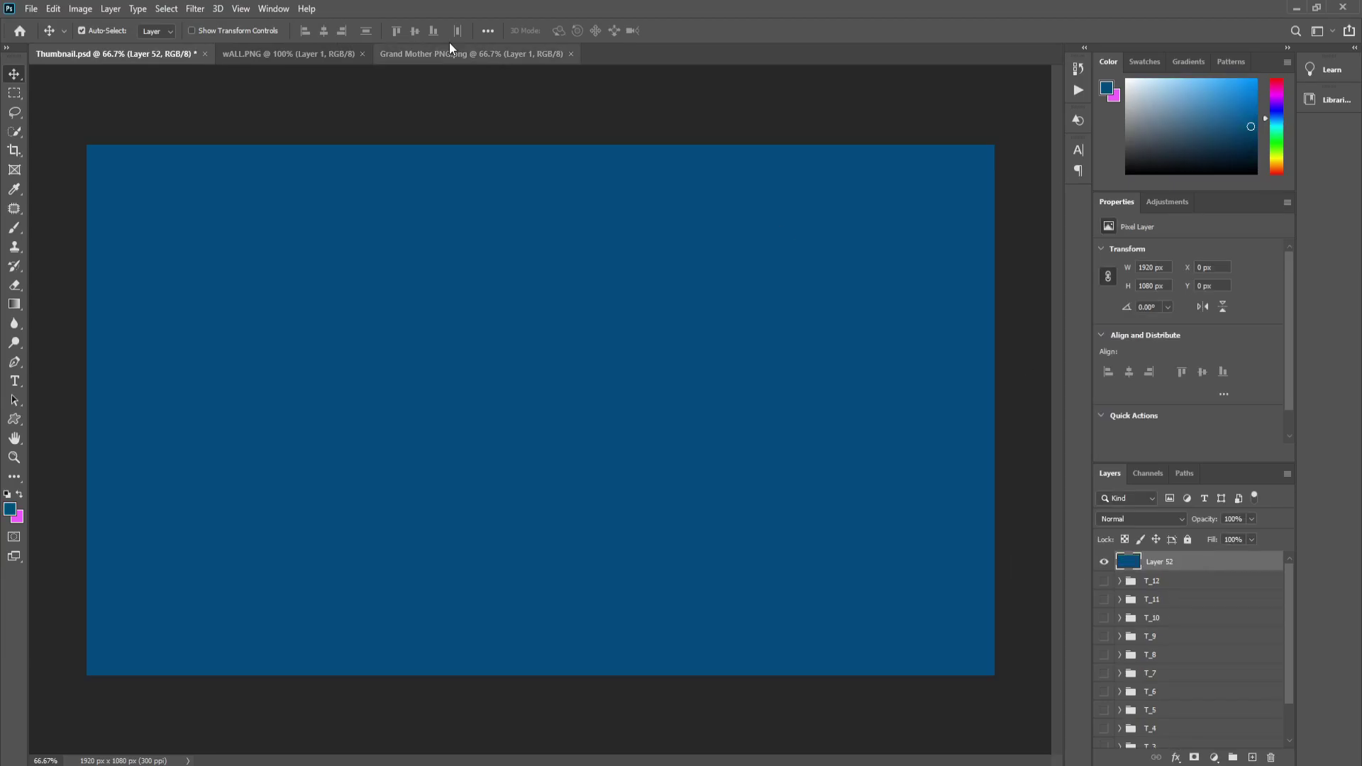
{"action": "left_click", "coordinate": [288, 53]}
{"action": "key", "text": "ctrl+t"}
{"action": "mouse_move", "coordinate": [583, 398]}
{"action": "left_mouse_down"}
{"action": "mouse_move", "coordinate": [697, 474]}
{"action": "mouse_move", "coordinate": [137, 624]}
{"action": "mouse_move", "coordinate": [539, 624]}
{"action": "left_mouse_up"}
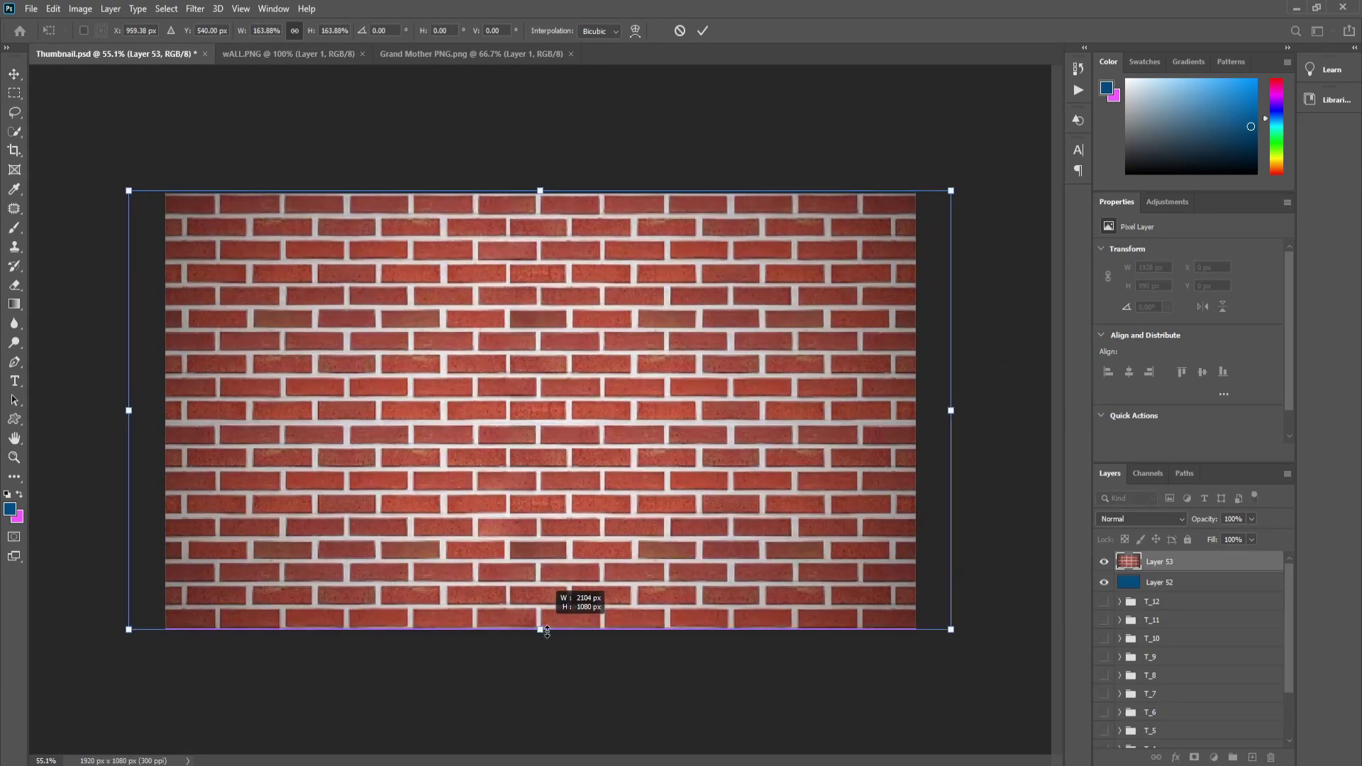
{"action": "key", "text": "Return"}
{"action": "left_click", "coordinate": [1140, 518]}
{"action": "left_click", "coordinate": [1121, 474]}
{"action": "left_click", "coordinate": [471, 53]}
{"action": "left_click_drag", "start_coordinate": [562, 244], "coordinate": [790, 390]}
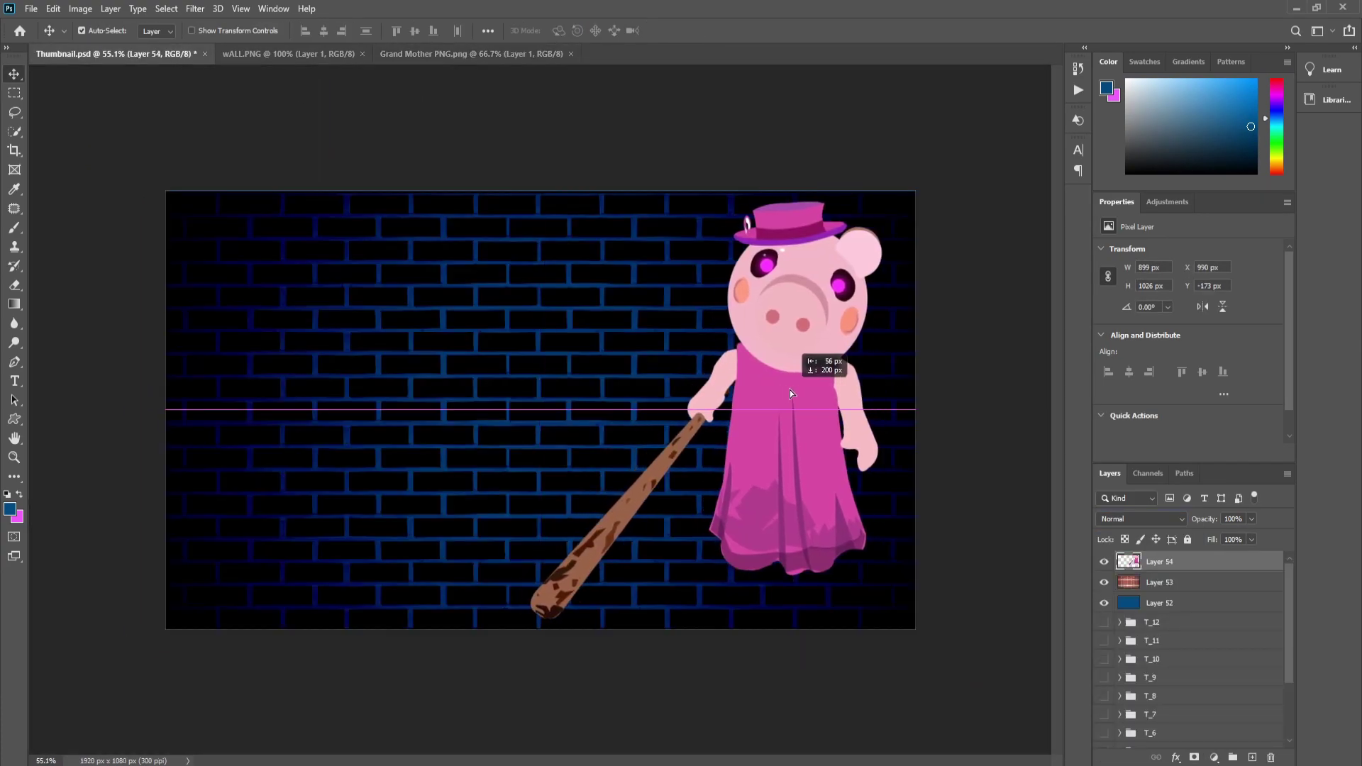
Try different blending modes on the wall layer to get dark blue bricks
{"action": "left_click", "coordinate": [1153, 586]}
{"action": "key", "text": "shift+plus"}
{"action": "key", "text": "shift+plus"}
{"action": "key", "text": "shift+plus"}
{"action": "key", "text": "shift+plus"}
{"action": "key", "text": "shift+plus"}
{"action": "key", "text": "shift+plus"}
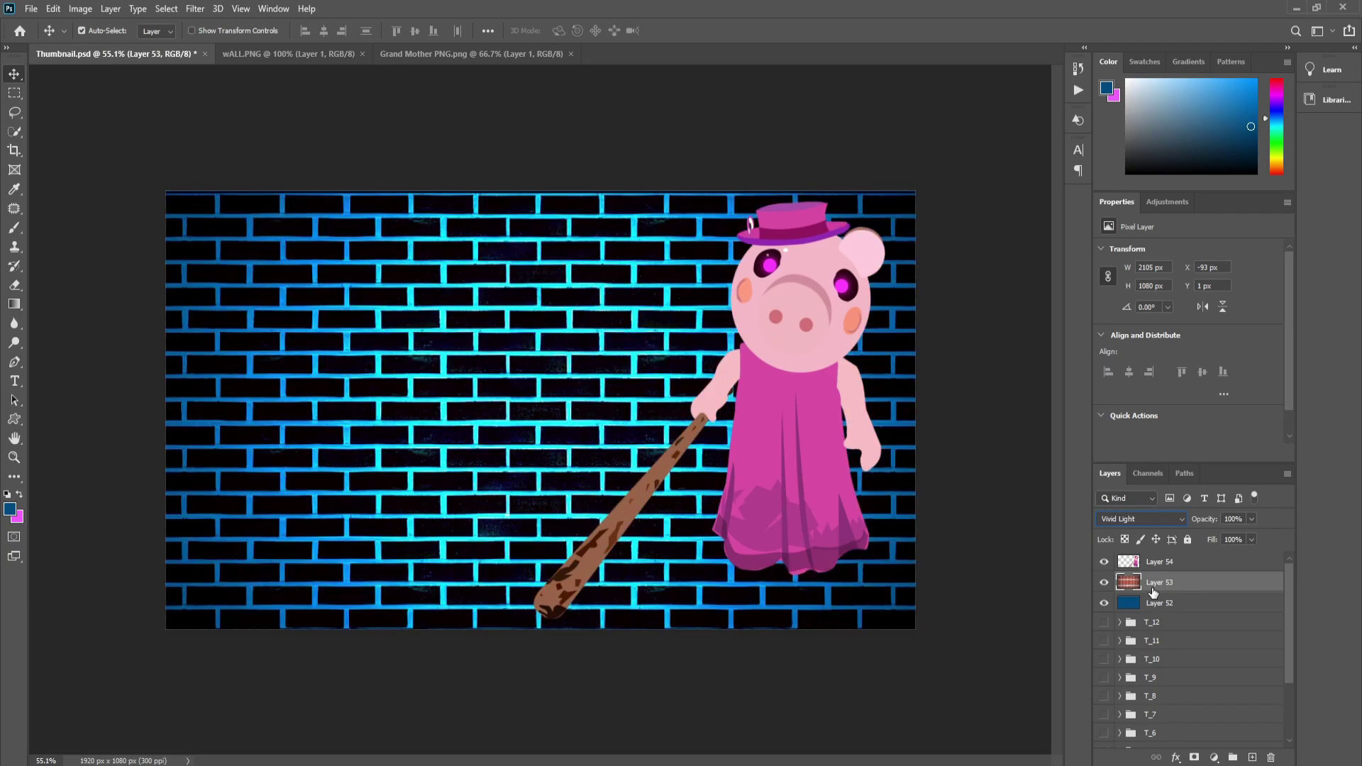
{"action": "key", "text": "shift+plus"}
{"action": "key", "text": "shift+plus"}
{"action": "key", "text": "shift+plus"}
{"action": "key", "text": "shift+plus"}
{"action": "key", "text": "shift+plus"}
{"action": "key", "text": "shift+plus"}
{"action": "key", "text": "shift+plus"}
{"action": "key", "text": "shift+plus"}
{"action": "key", "text": "shift+plus"}
{"action": "key", "text": "shift+plus"}
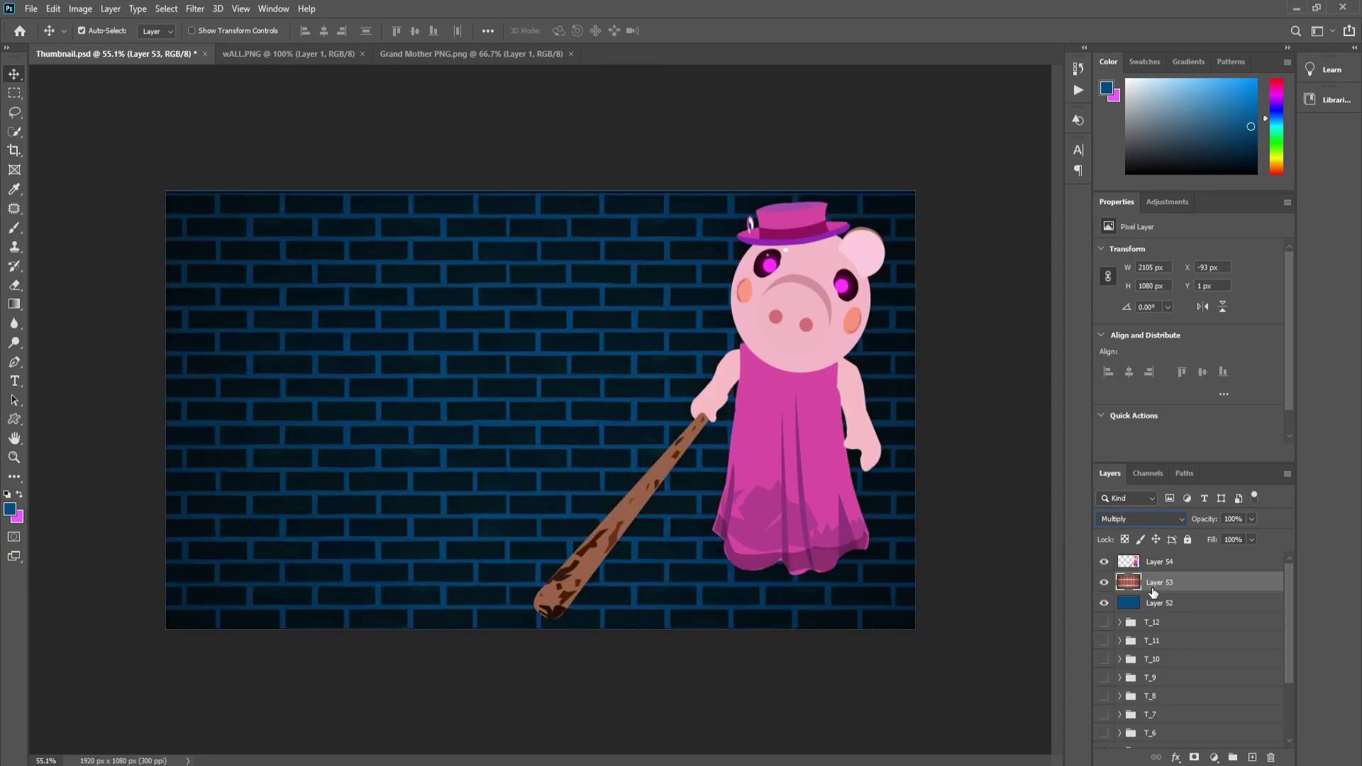
{"action": "key", "text": "shift+plus"}
{"action": "key", "text": "shift+plus"}
{"action": "key", "text": "ctrl+j"}
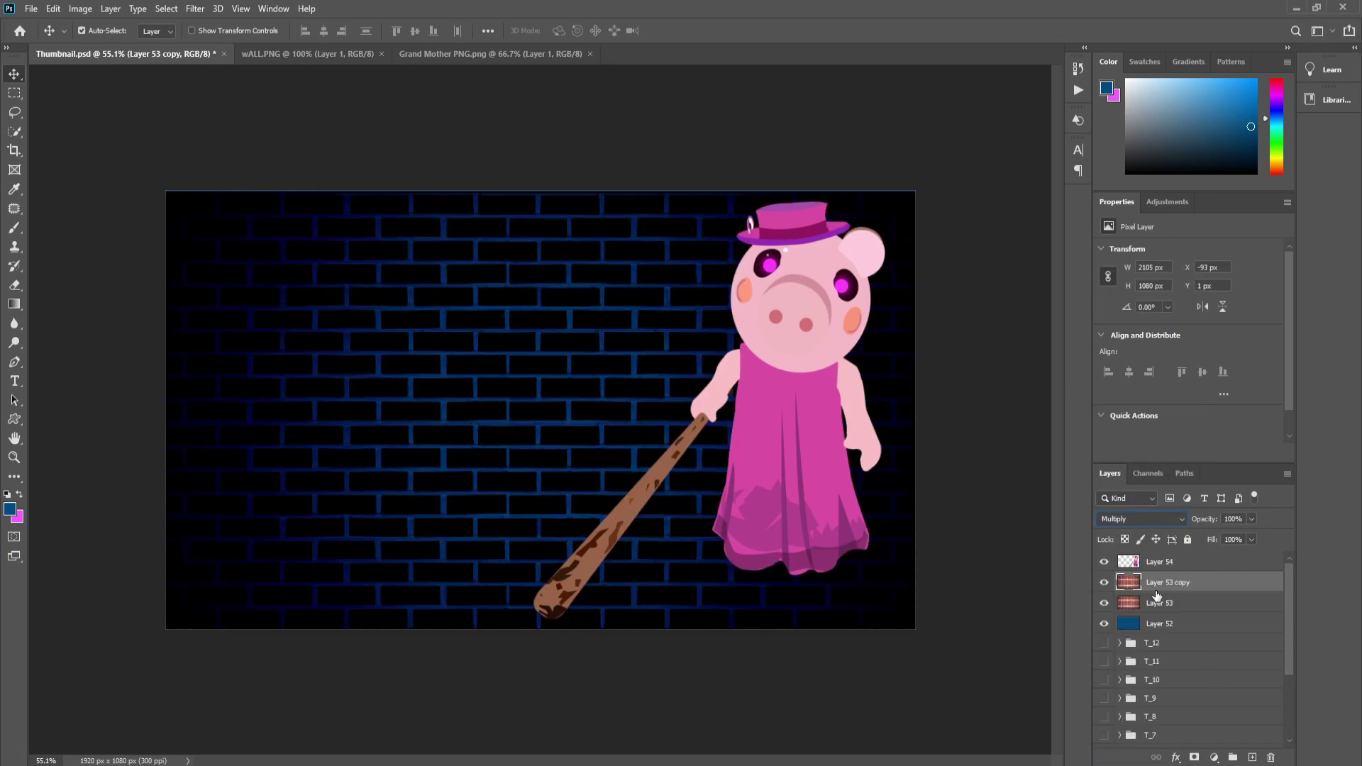
{"action": "key", "text": "Delete"}
{"action": "key", "text": "shift+alt+n"}
{"action": "left_click", "coordinate": [949, 559]}
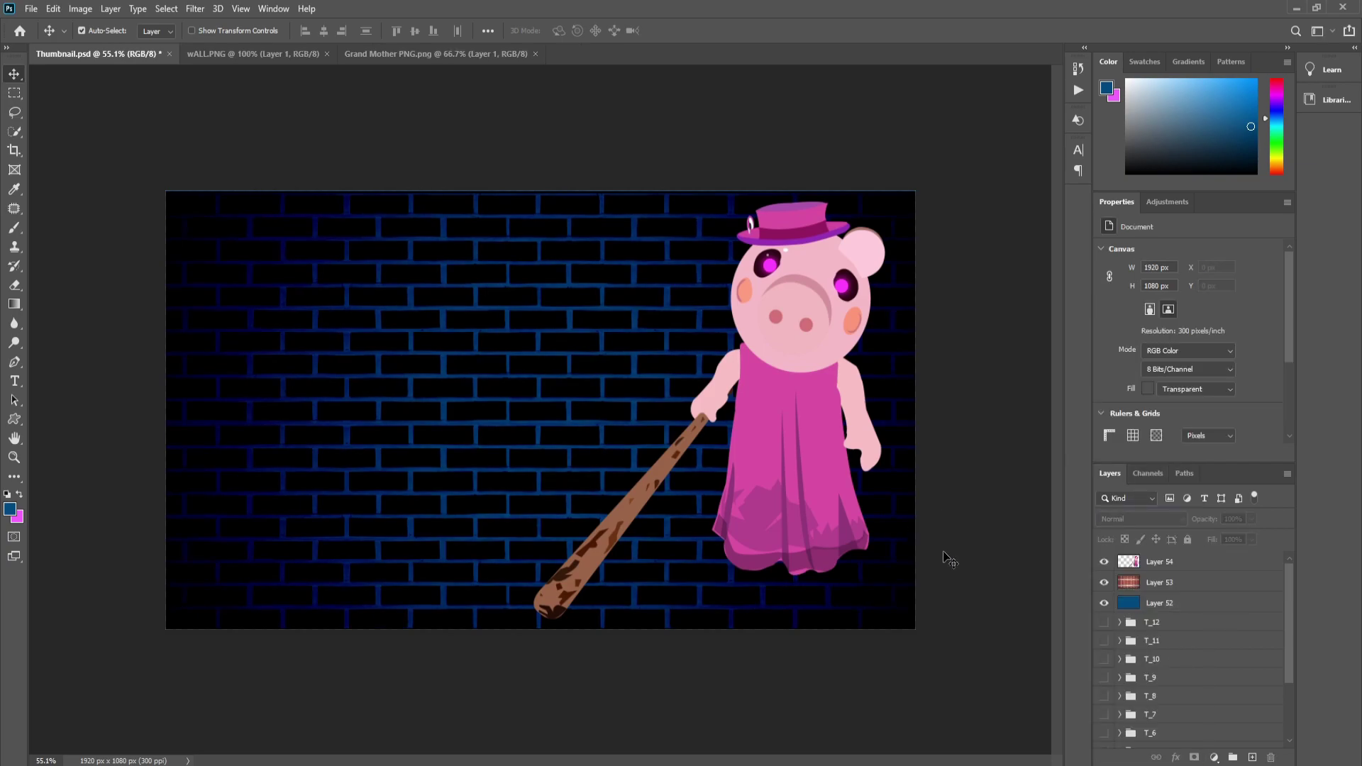
{"action": "key", "text": "ctrl+z"}
{"action": "key", "text": "shift+plus"}
{"action": "left_click", "coordinate": [691, 636]}
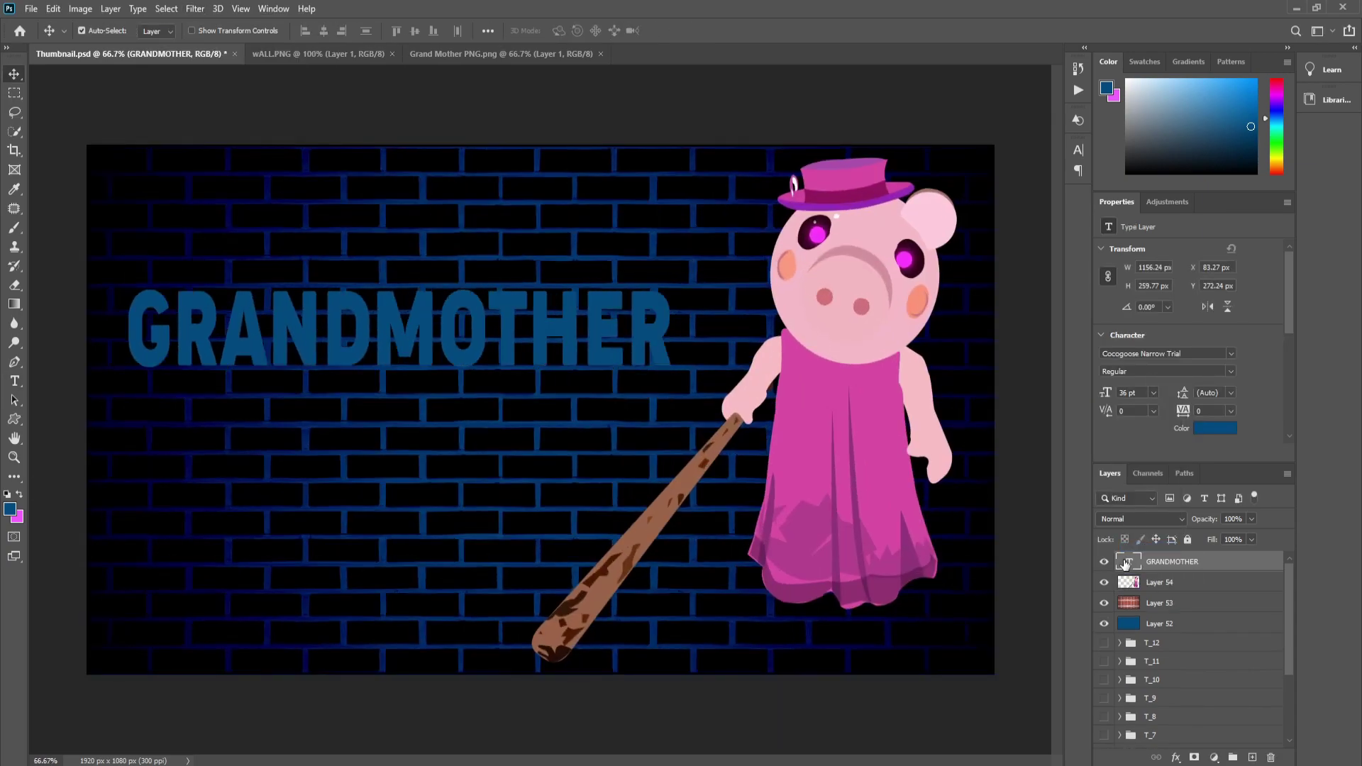
Colour the GRANDMOTHER title pink and give it a pink Outer Glow layer style
{"action": "left_click", "coordinate": [1215, 428]}
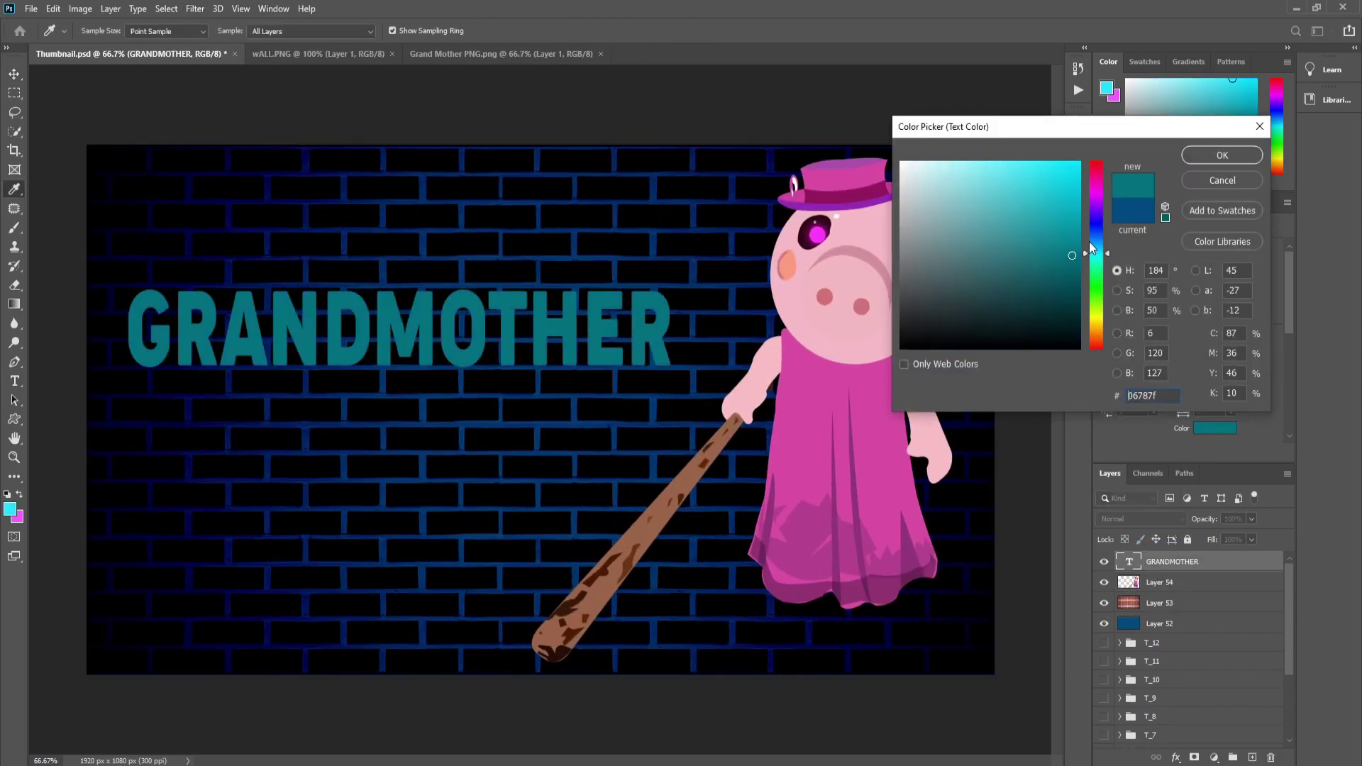
{"action": "mouse_move", "coordinate": [1099, 234]}
{"action": "left_mouse_down"}
{"action": "mouse_move", "coordinate": [1100, 257]}
{"action": "mouse_move", "coordinate": [1099, 193]}
{"action": "left_mouse_up"}
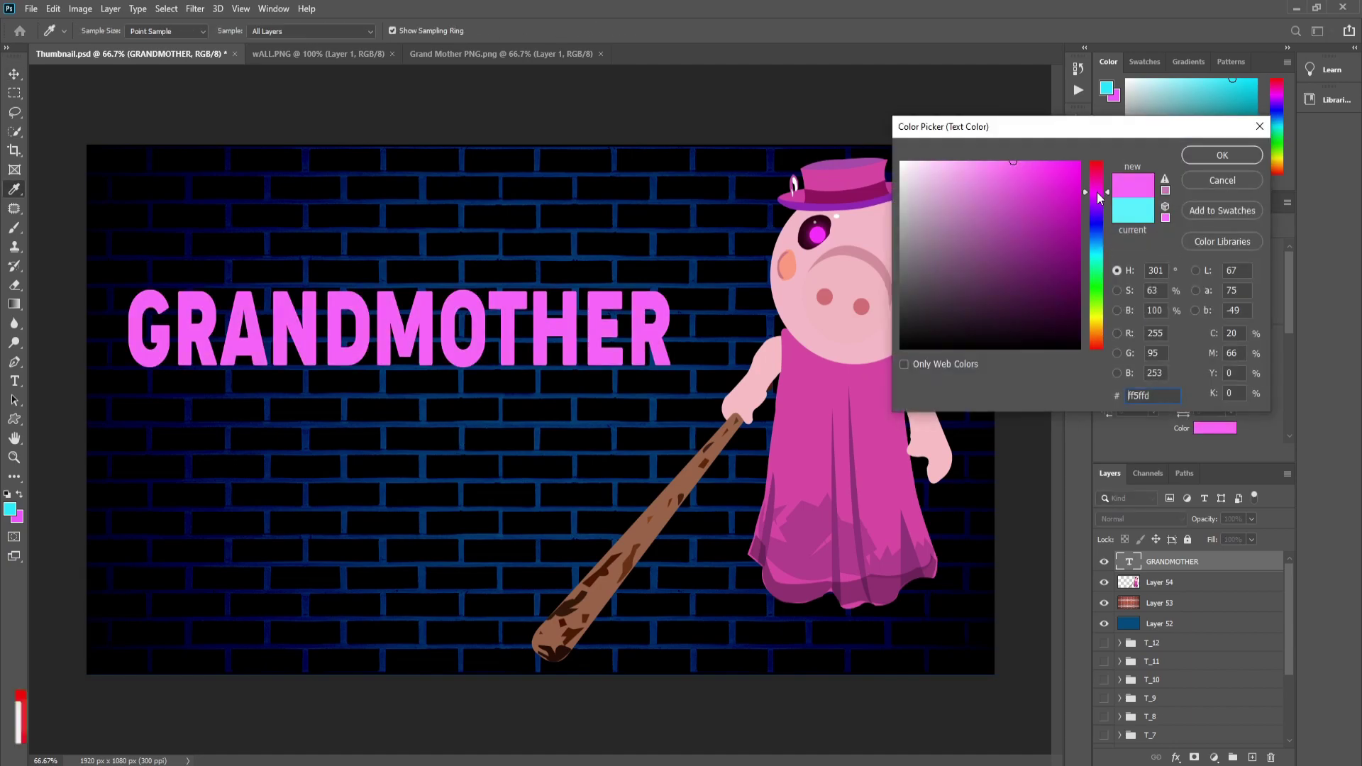
{"action": "left_click", "coordinate": [1222, 155]}
{"action": "double_click", "coordinate": [1164, 630]}
{"action": "left_click", "coordinate": [801, 419]}
{"action": "left_click", "coordinate": [973, 269]}
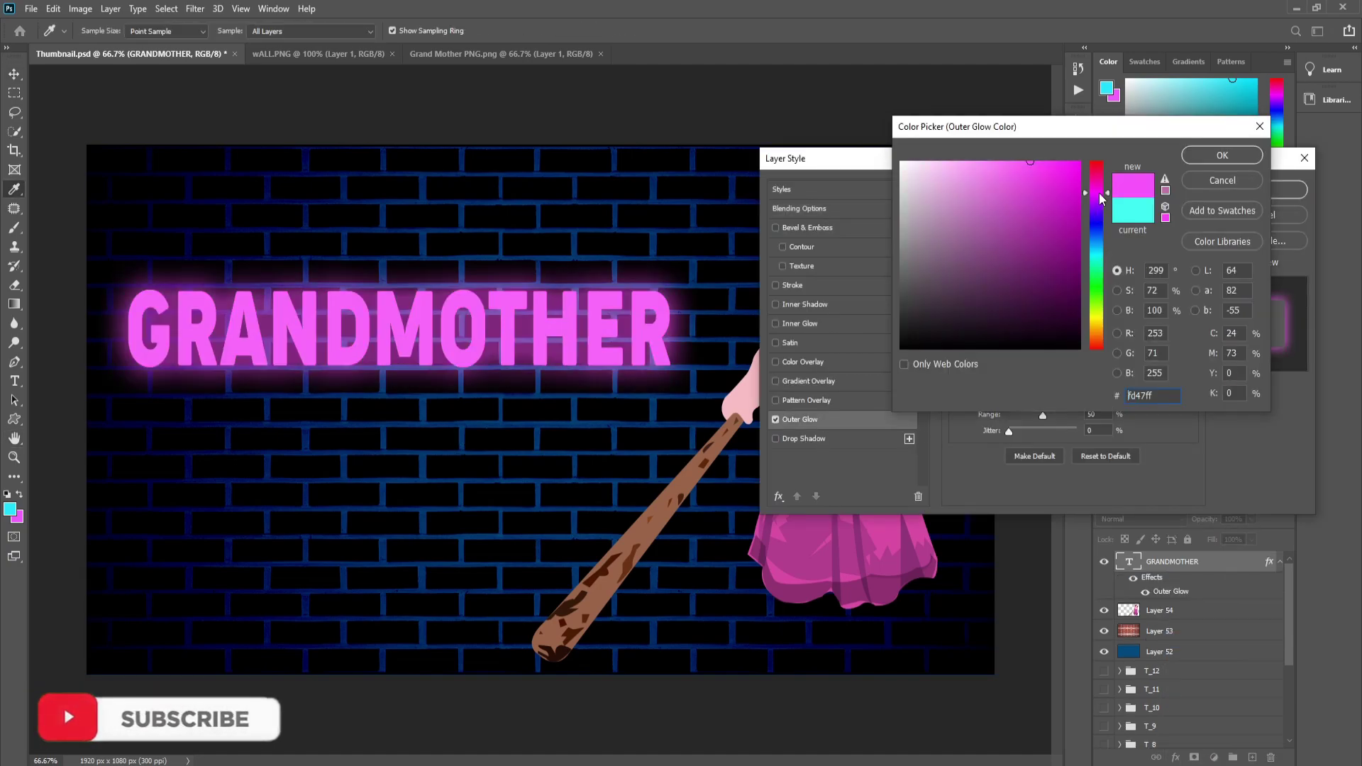
{"action": "left_click", "coordinate": [1222, 155]}
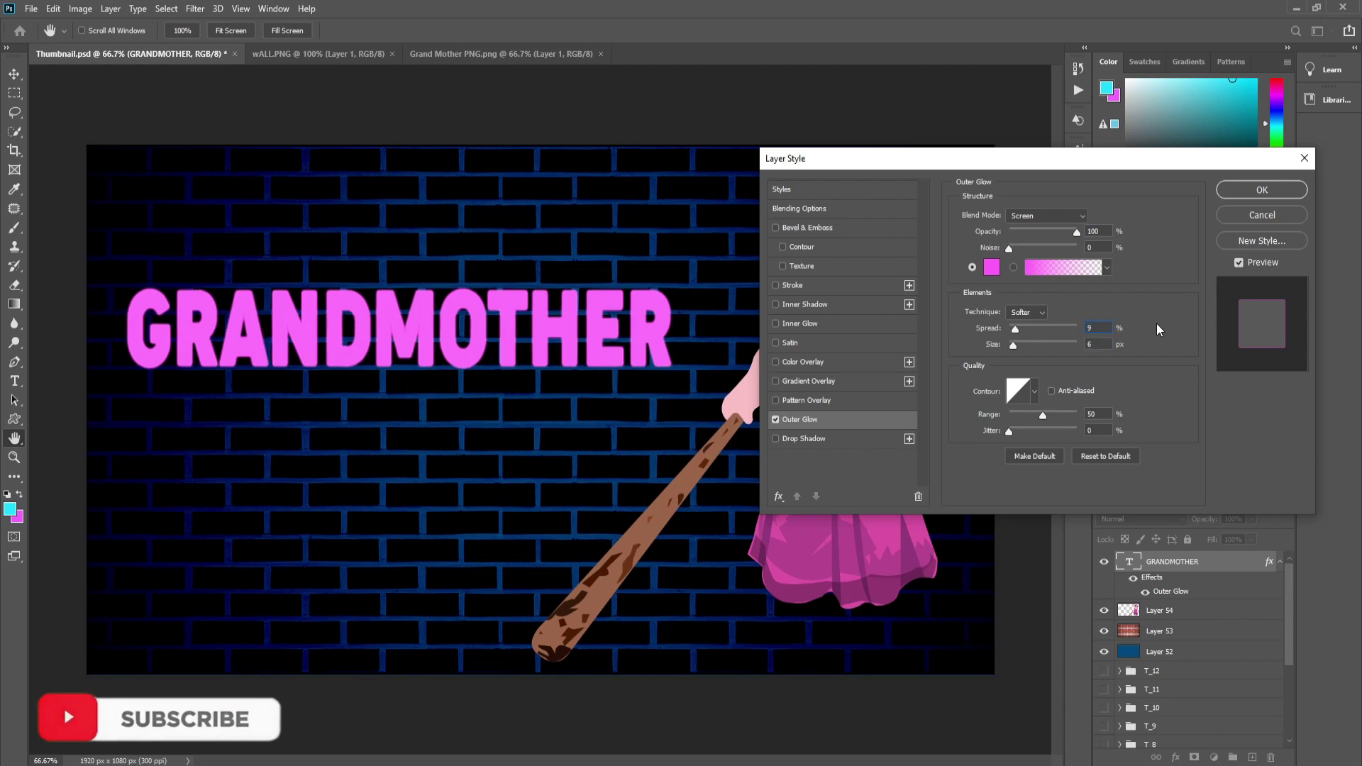
{"action": "key", "text": "Return"}
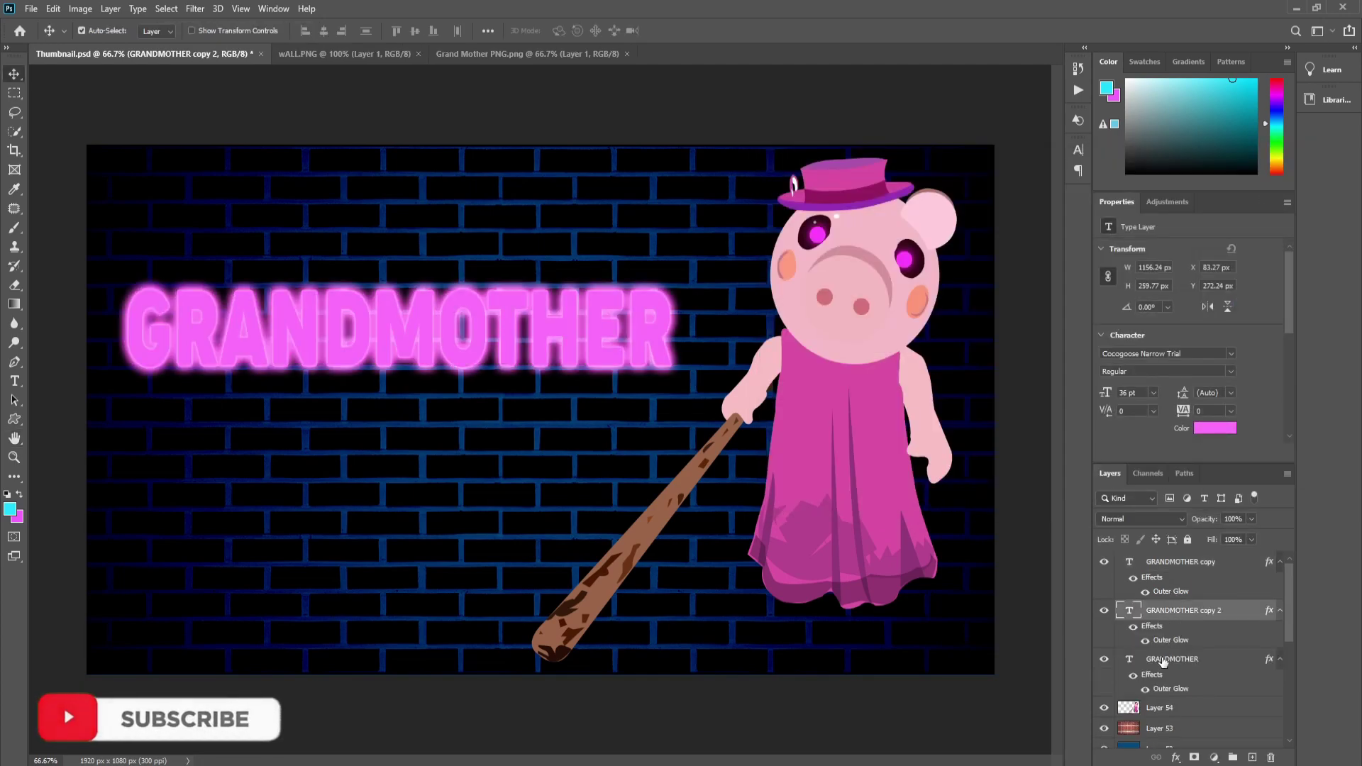